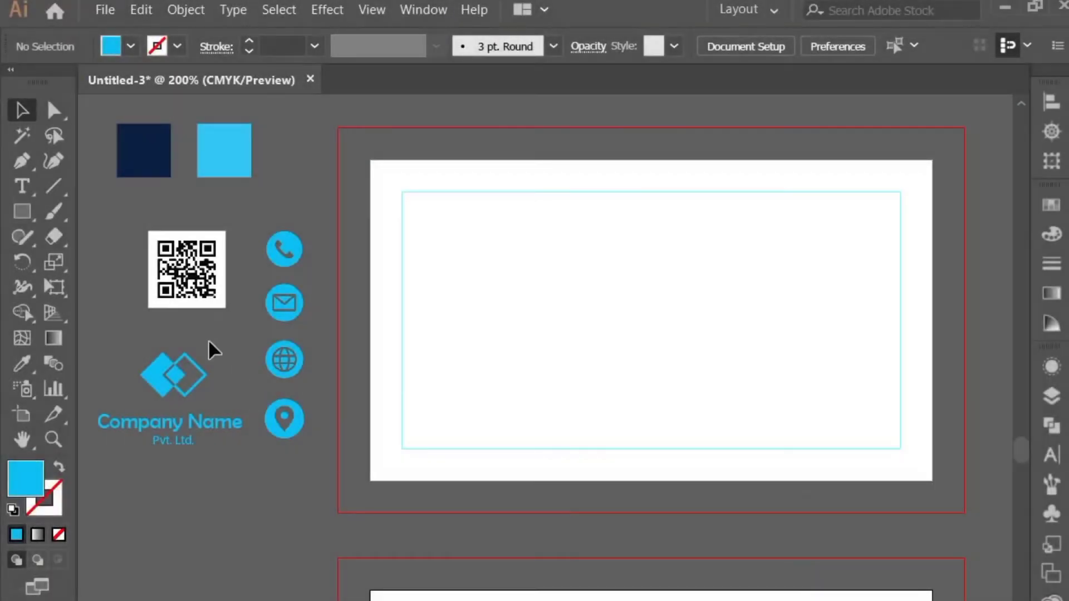
Draw a rectangle over the full artboard and bleed, filled with the navy swatch colour.
click(27, 210)
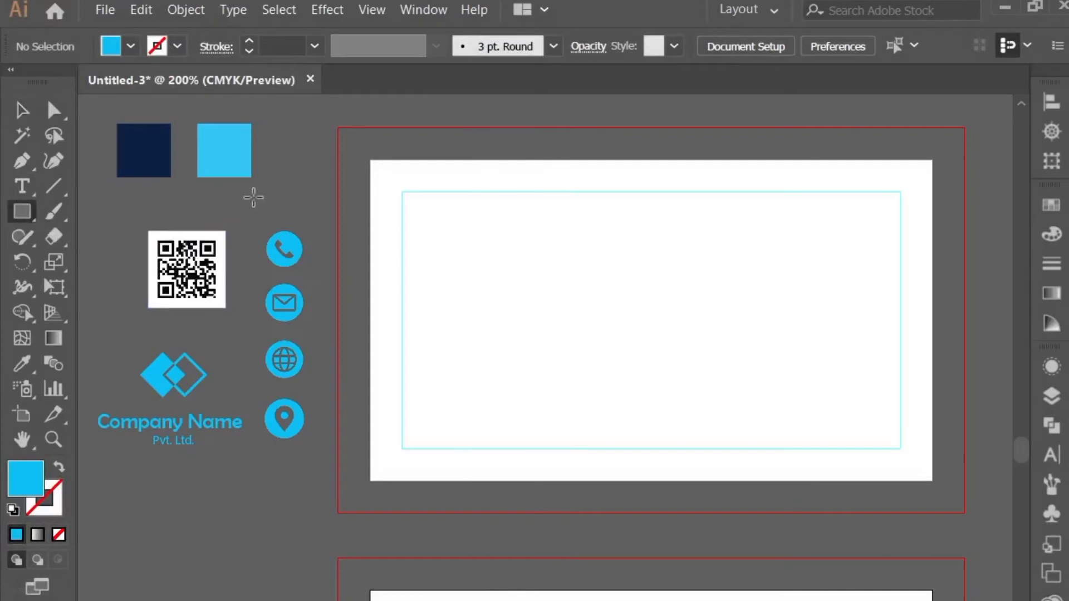
drag(337, 129, 964, 513)
click(23, 364)
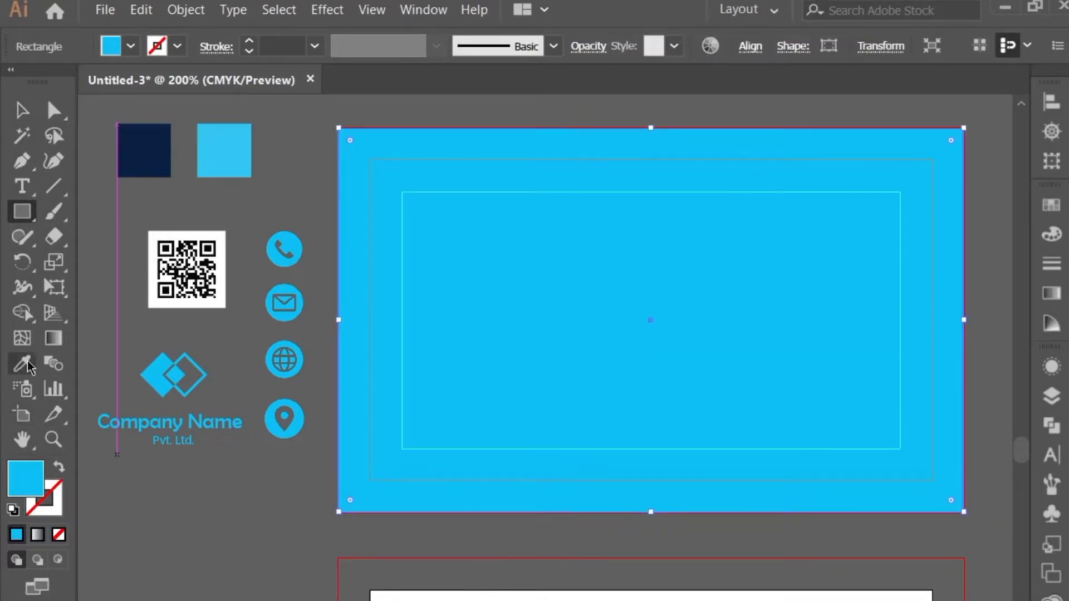
click(126, 156)
click(21, 110)
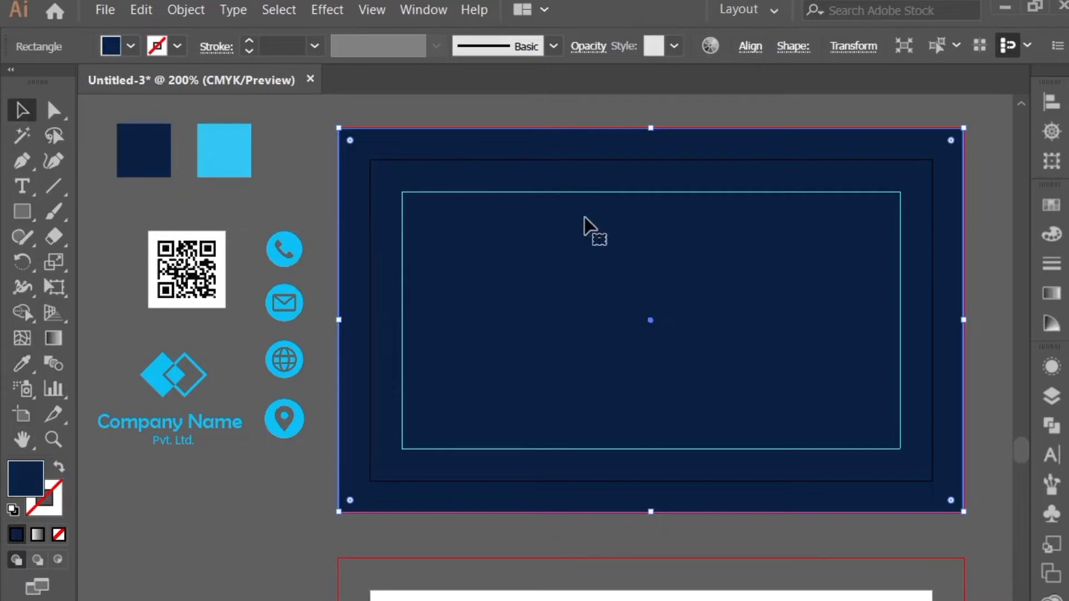
click(24, 214)
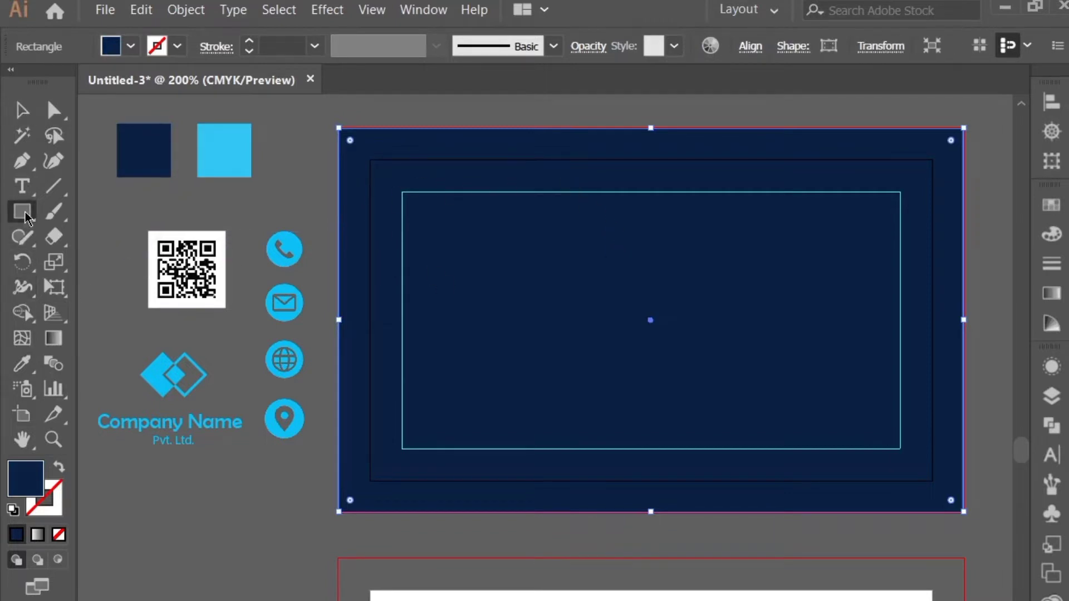
click(21, 110)
Draw a second rectangle over the left half of the card.
click(269, 175)
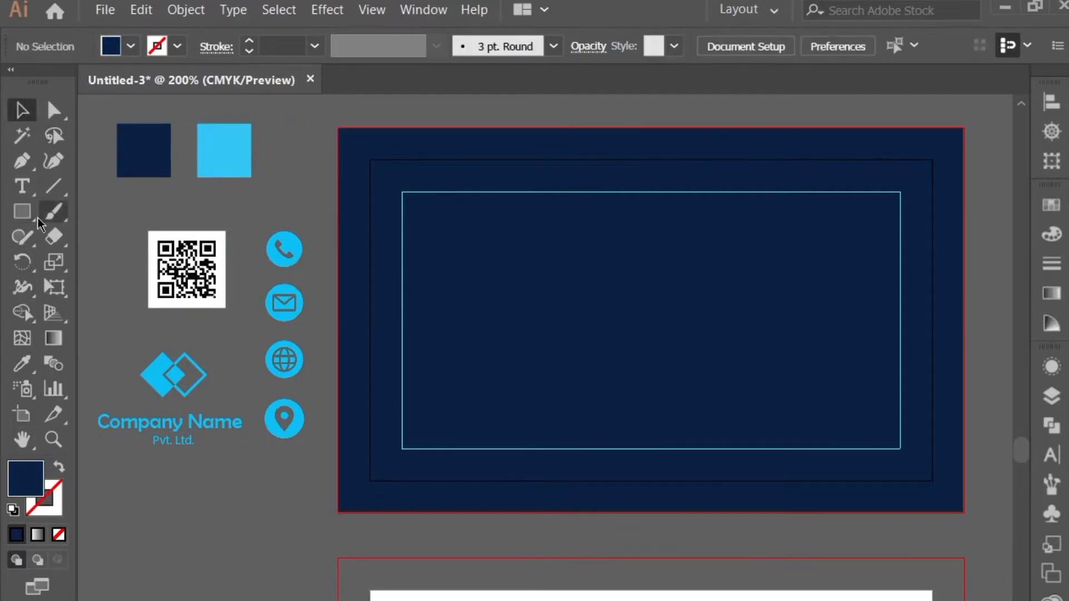
click(24, 213)
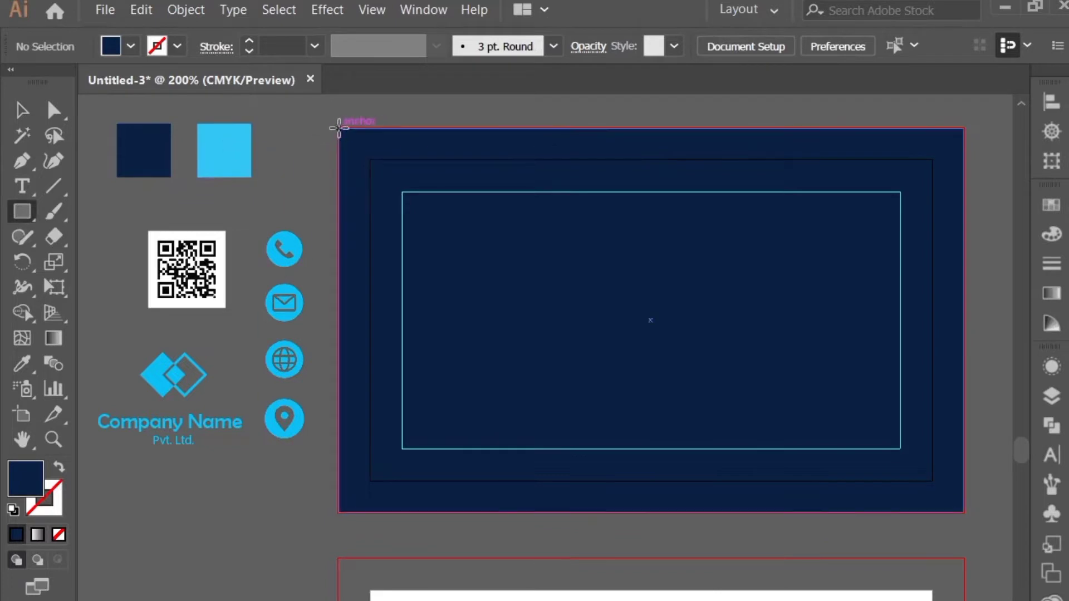
drag(339, 129, 651, 512)
Slide the rectangle's top-right and bottom-right anchors left to slant its right edge.
click(53, 109)
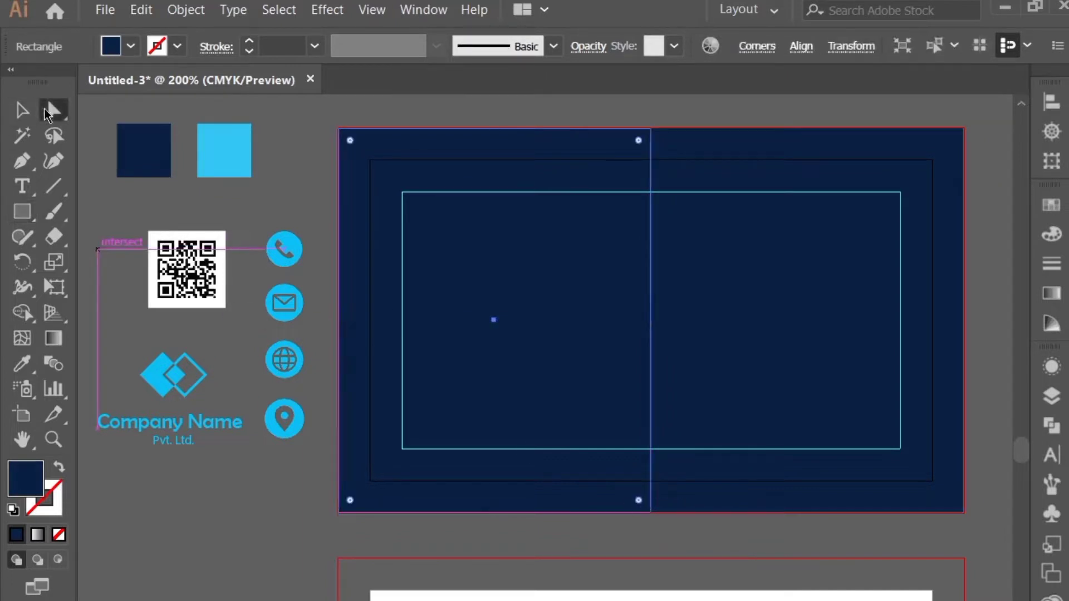
click(651, 129)
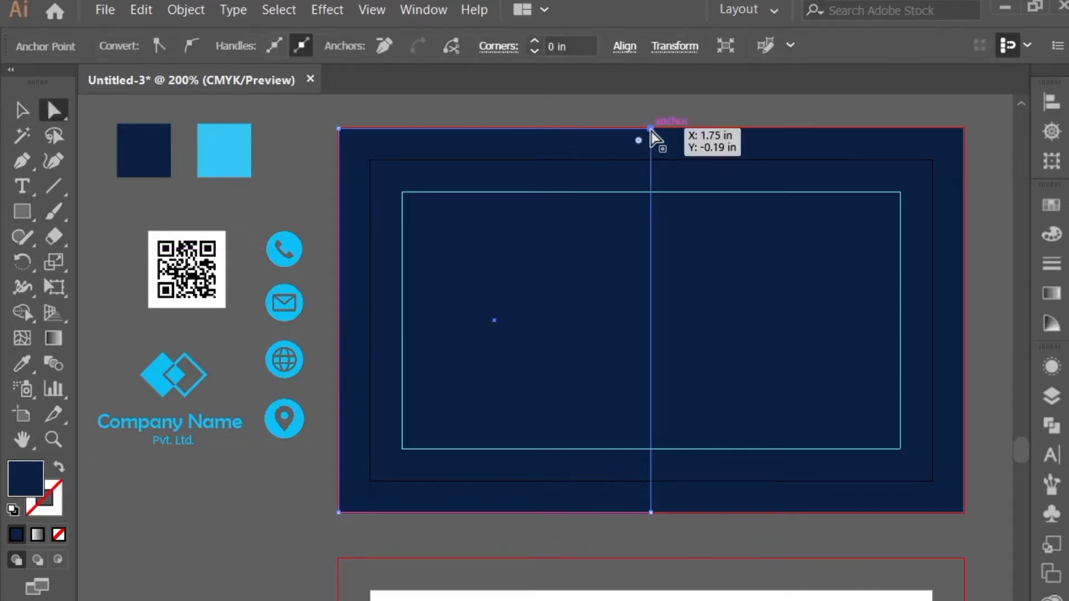
drag(651, 128, 552, 128)
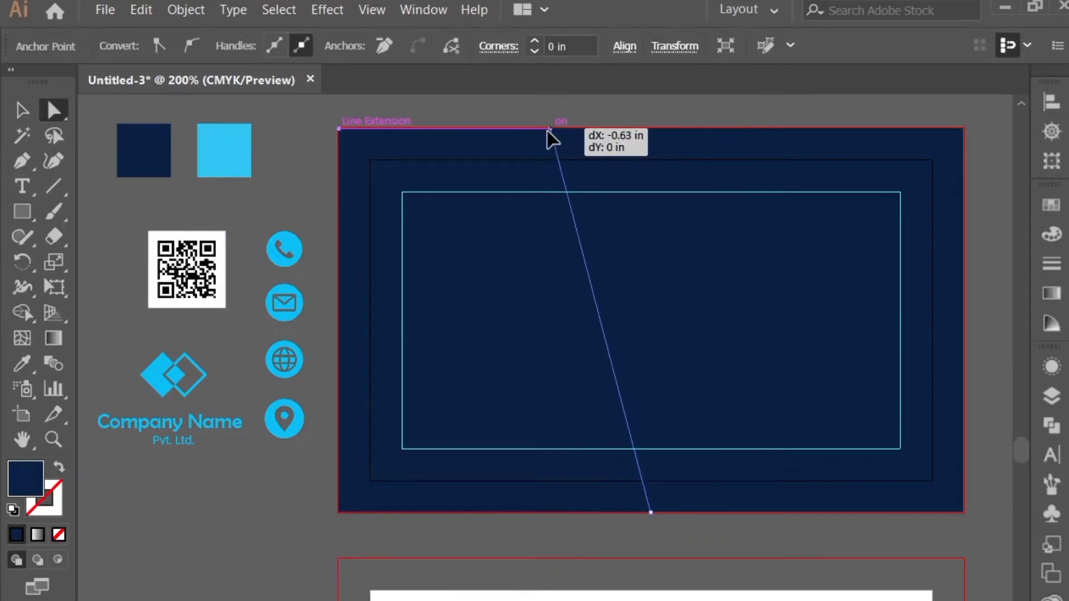
drag(550, 130, 539, 130)
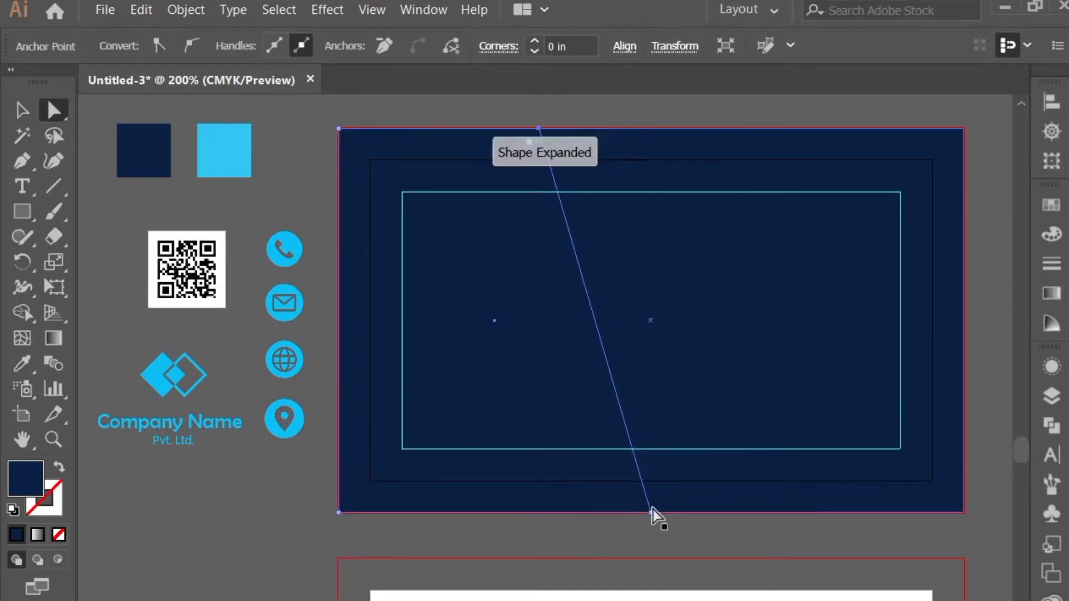
drag(651, 511, 585, 511)
click(22, 110)
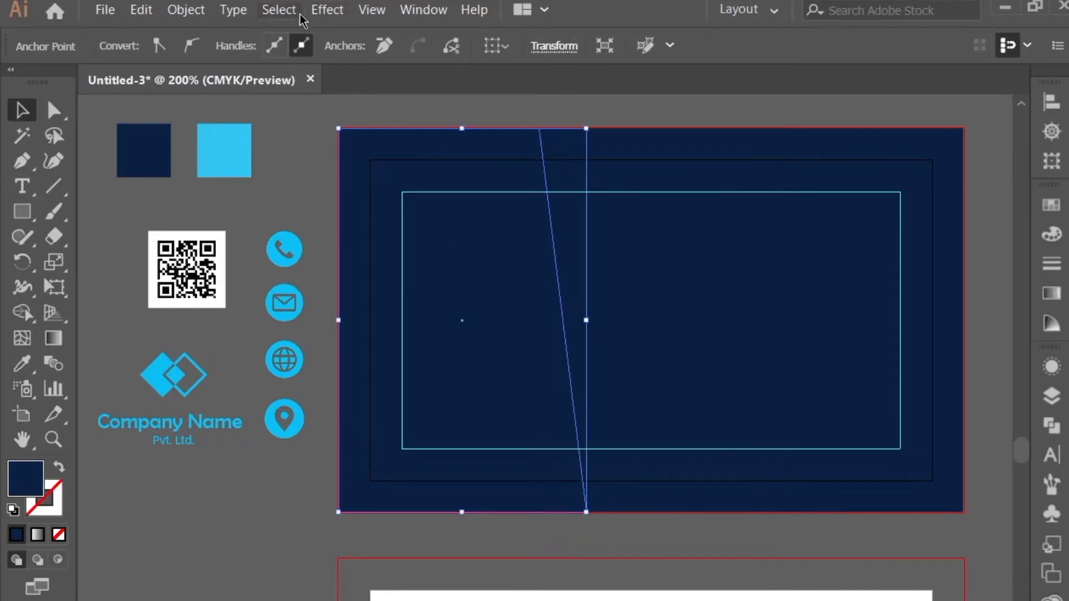
Add a Drop Shadow effect to the slanted panel with a very dark navy (000523) colour.
click(327, 10)
mouse_move(342, 134)
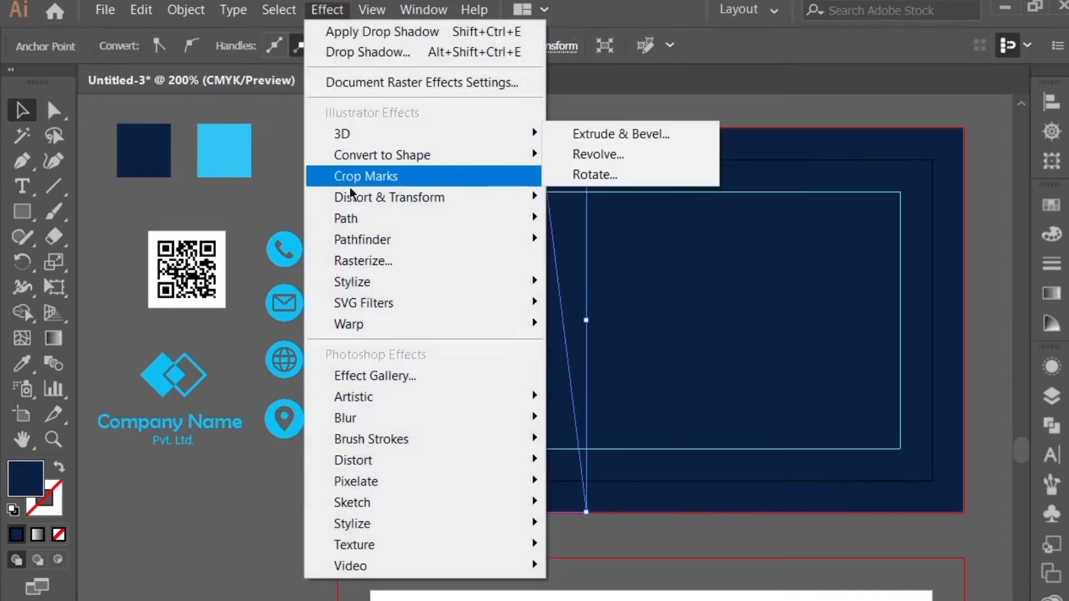
click(625, 290)
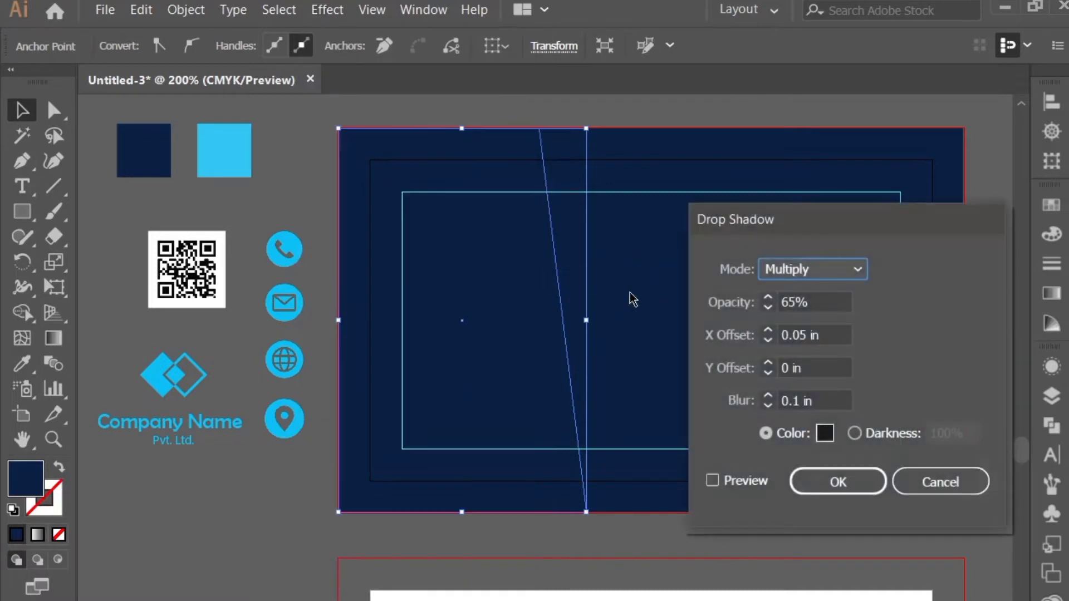
drag(839, 245, 345, 205)
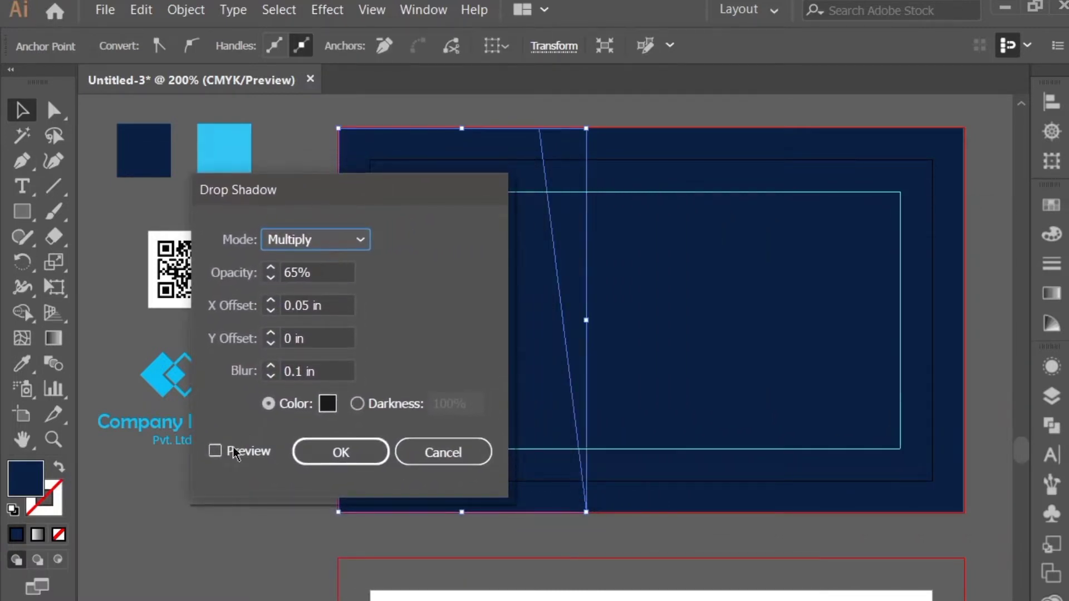
click(216, 451)
mouse_move(384, 199)
mouse_down()
mouse_move(268, 199)
mouse_move(283, 188)
mouse_up()
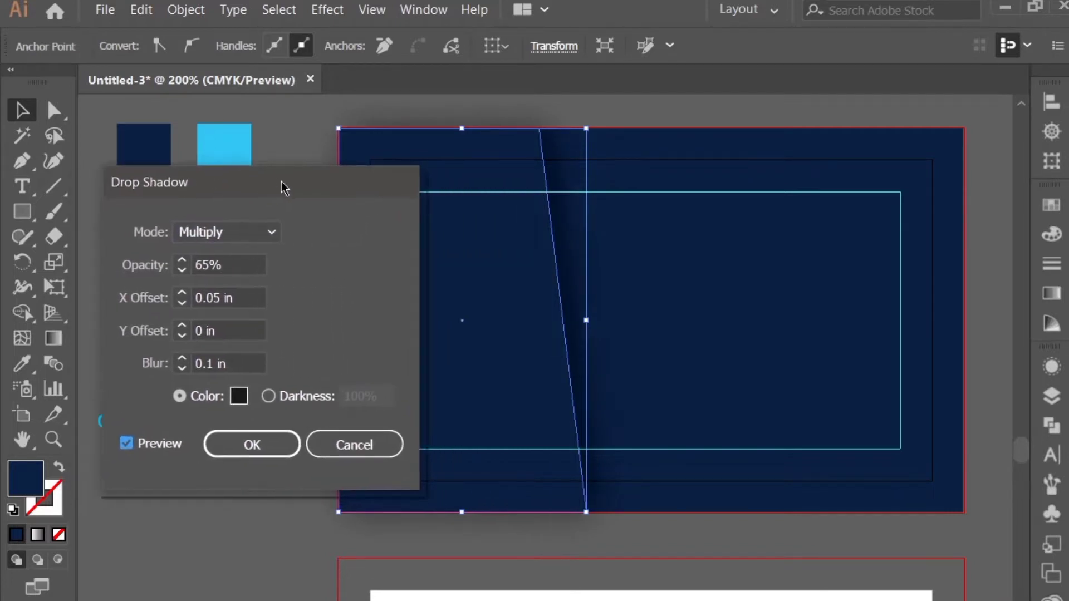
click(239, 396)
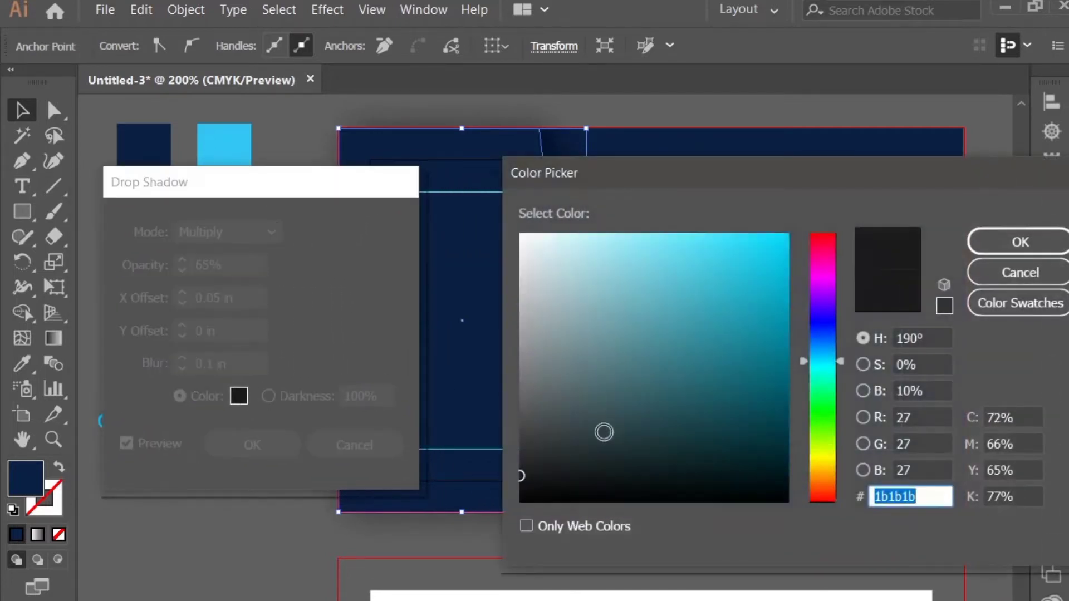
drag(821, 356, 837, 327)
drag(774, 429, 796, 461)
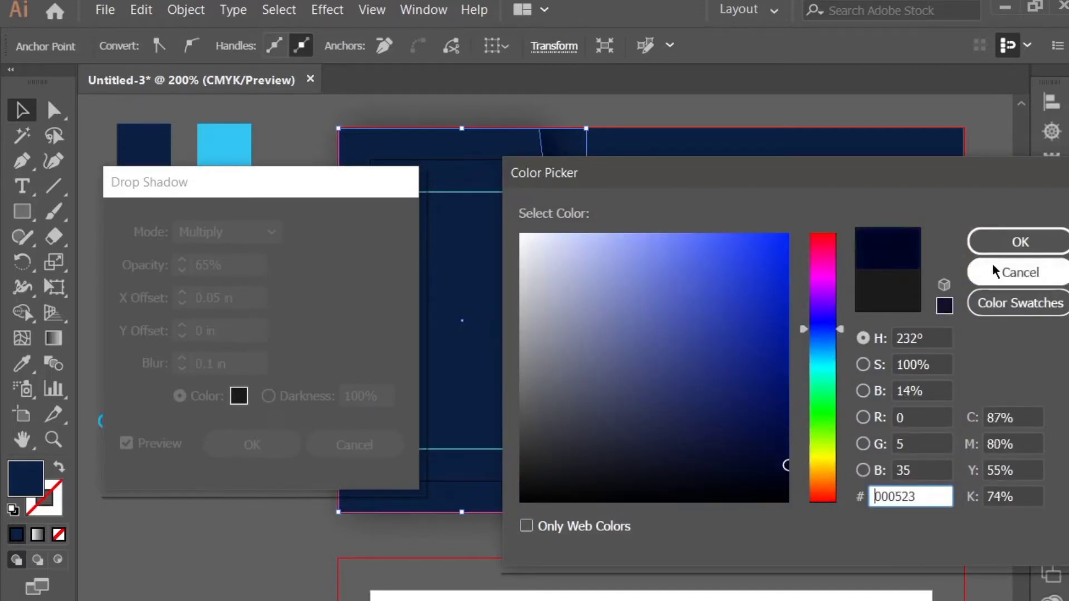
click(1020, 242)
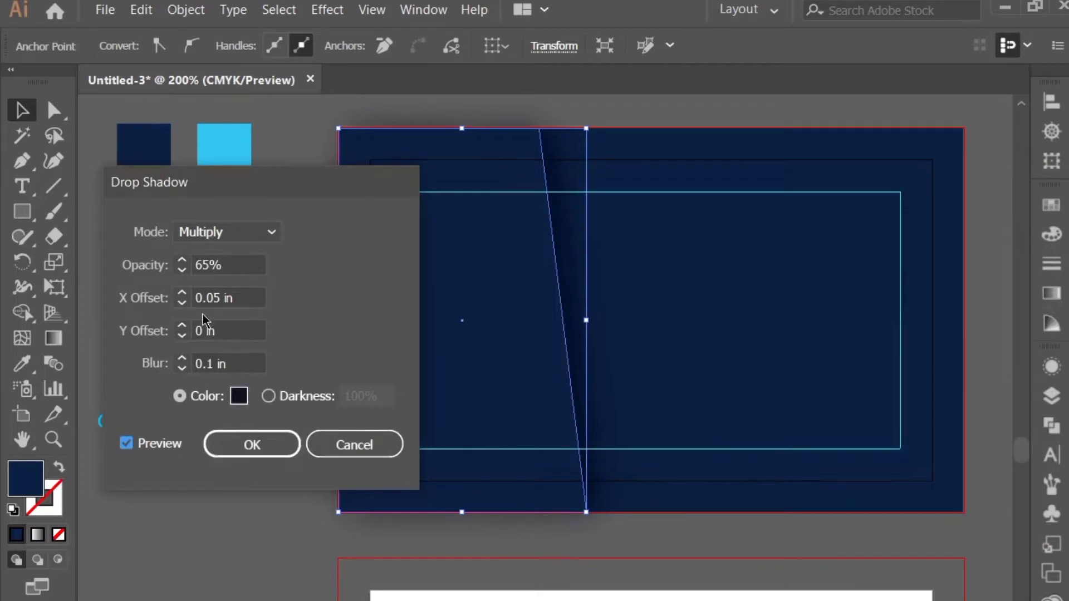
Keep Multiply 65%, 0.05 in offset and 0.1 in blur, and apply the shadow.
drag(244, 299, 176, 310)
drag(229, 266, 181, 271)
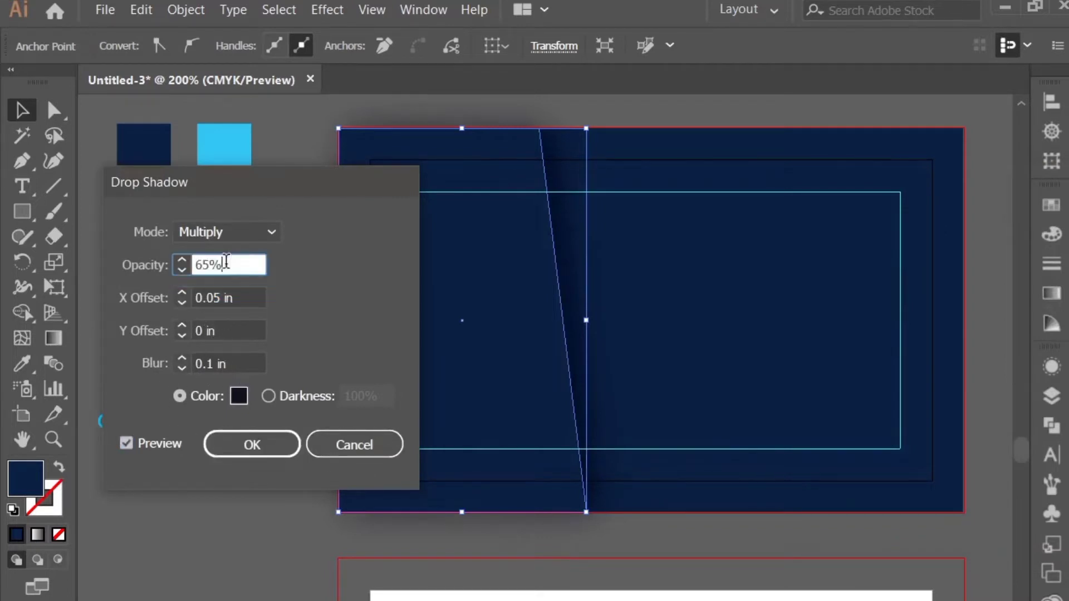
drag(214, 329, 180, 338)
drag(250, 363, 170, 398)
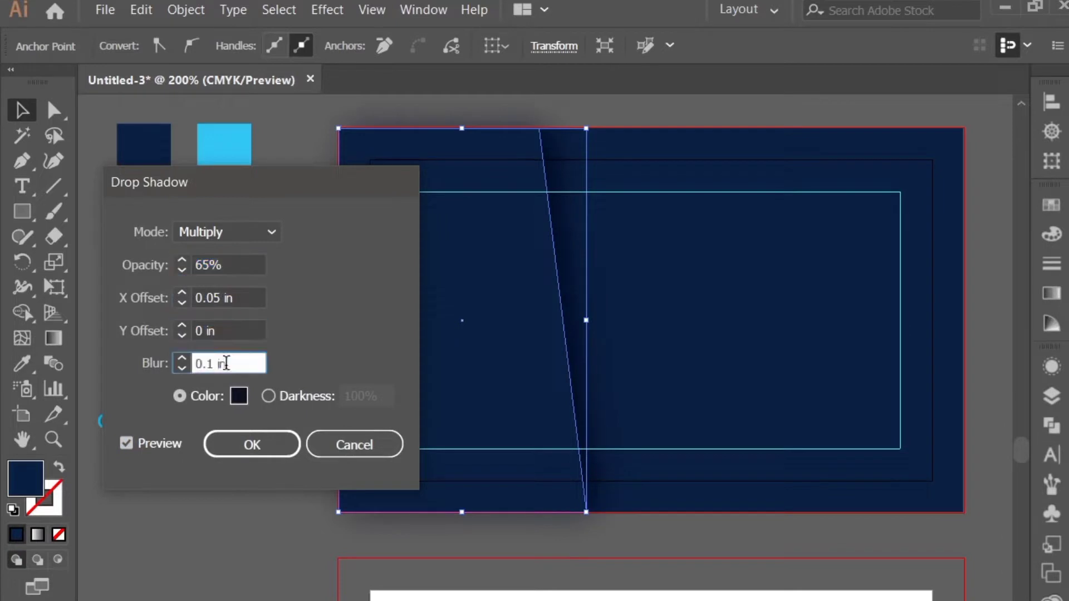
click(241, 444)
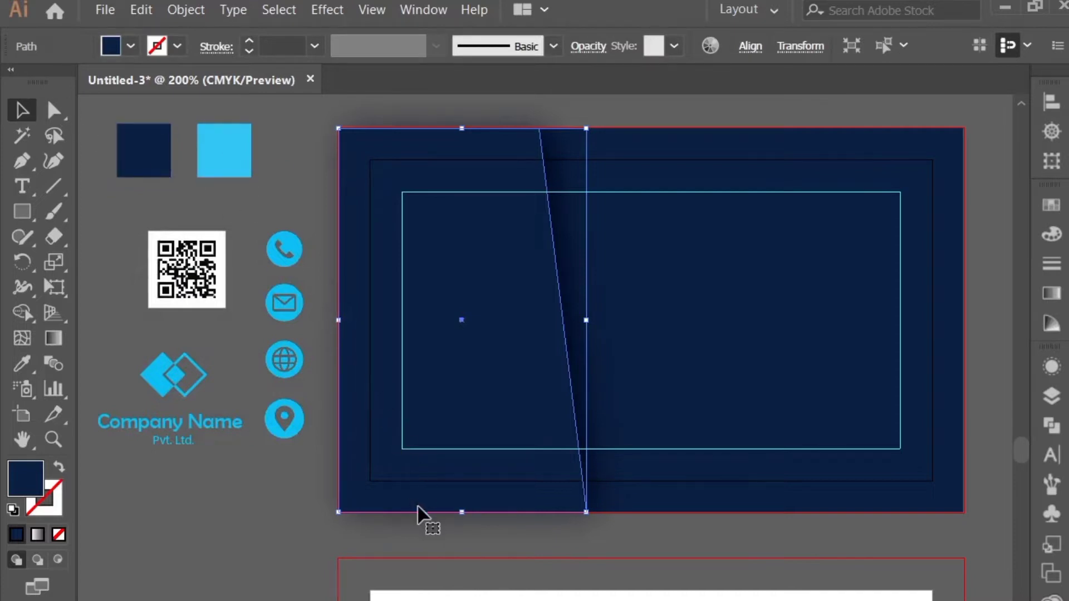
click(646, 546)
click(574, 495)
Shift the slanted shadowed panel slightly right and send it one step backward.
click(573, 557)
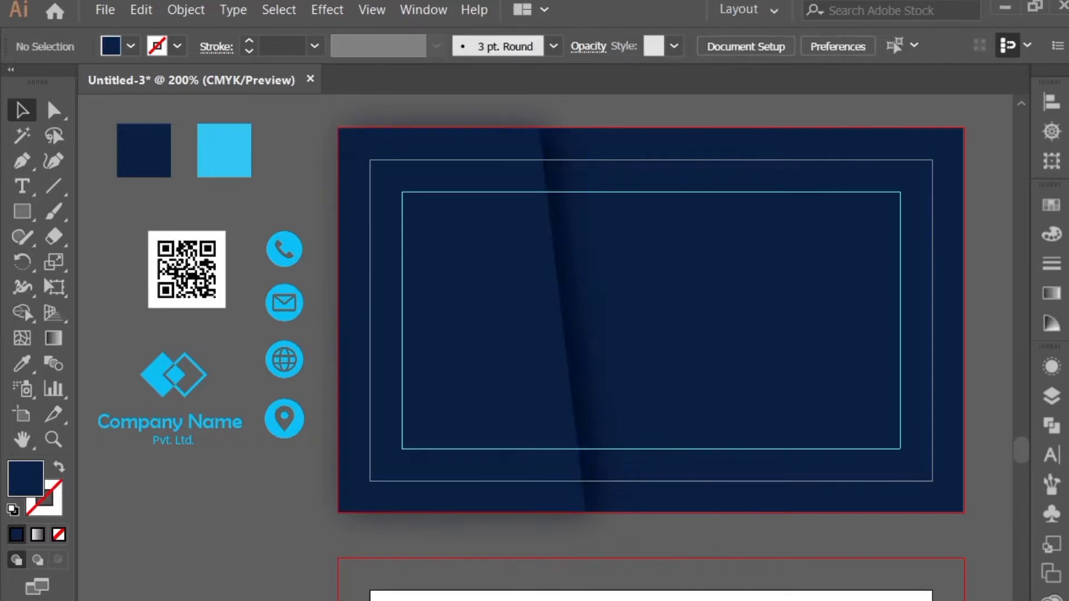
click(580, 504)
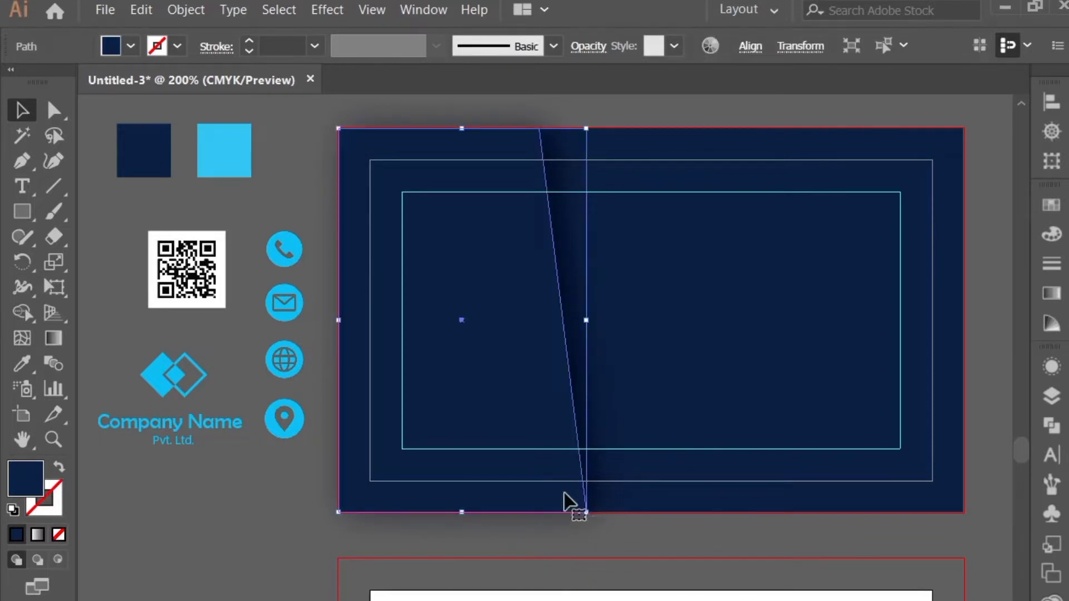
drag(515, 450, 556, 459)
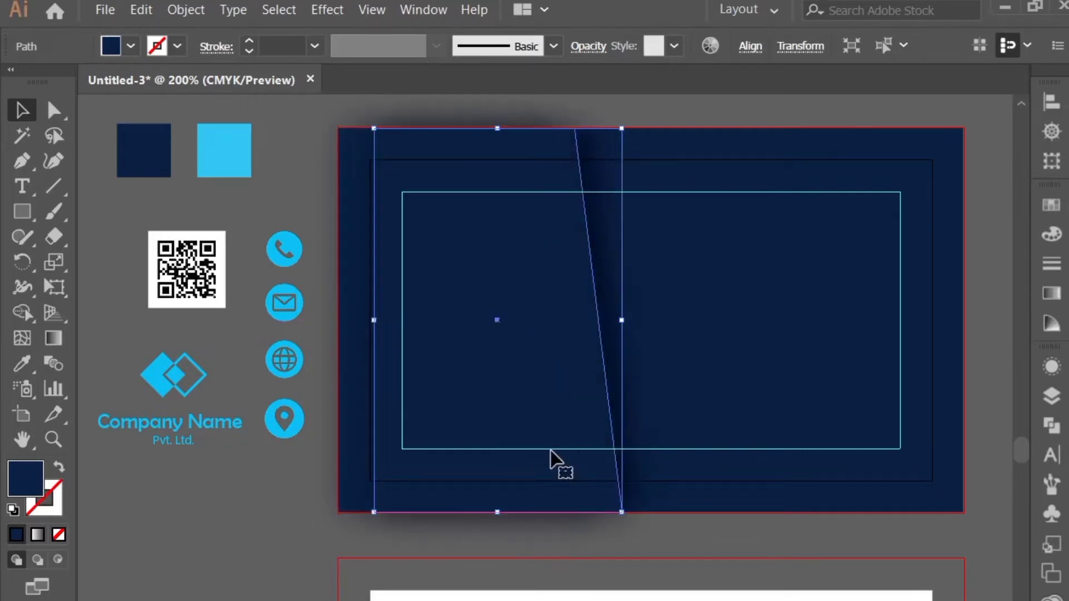
right_click(573, 402)
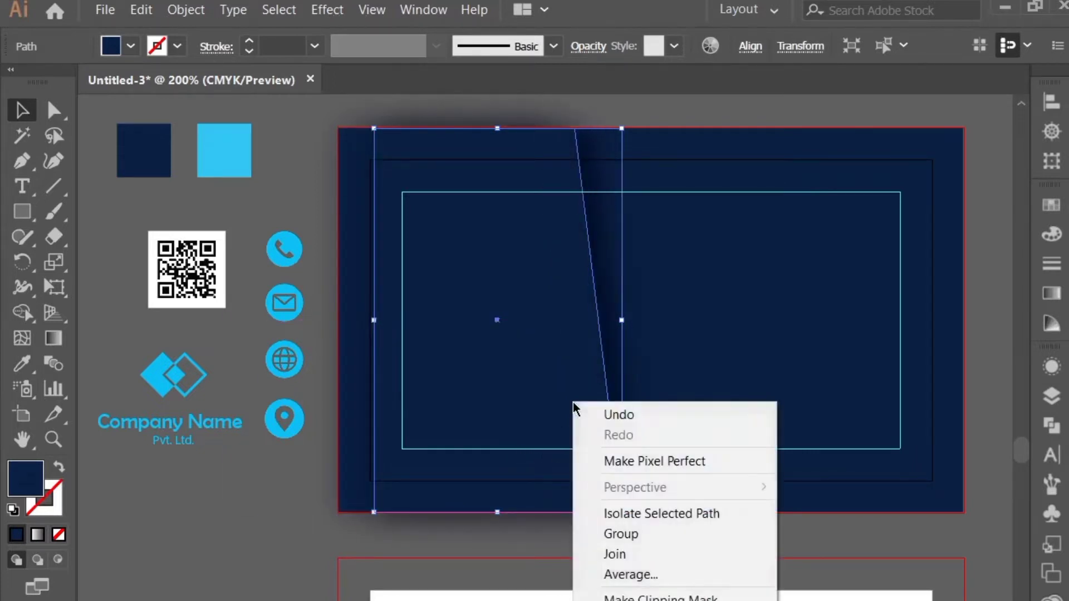
right_click(502, 181)
mouse_move(555, 467)
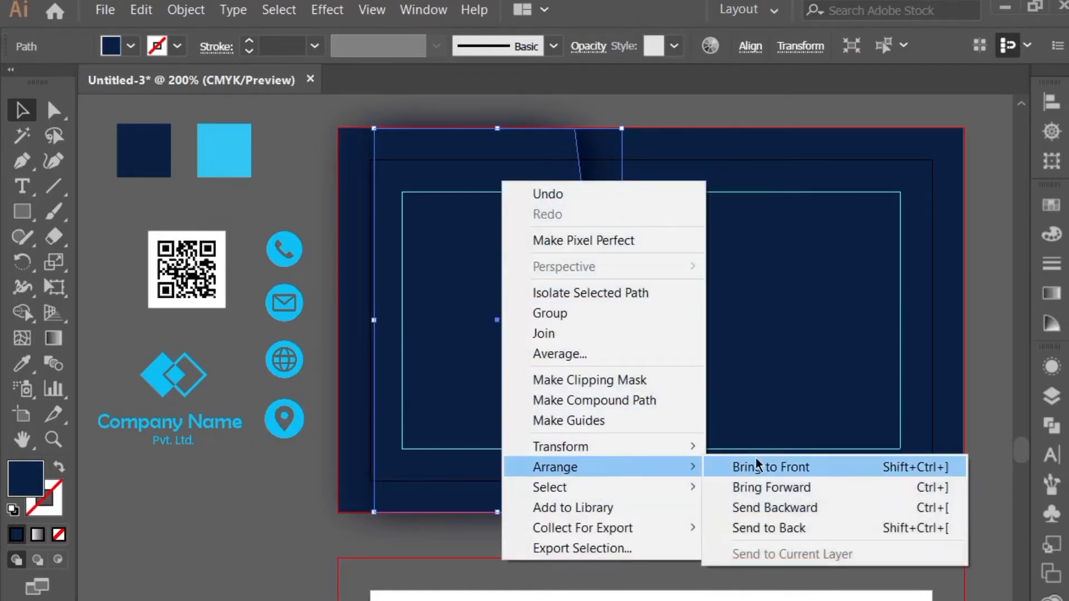
click(756, 507)
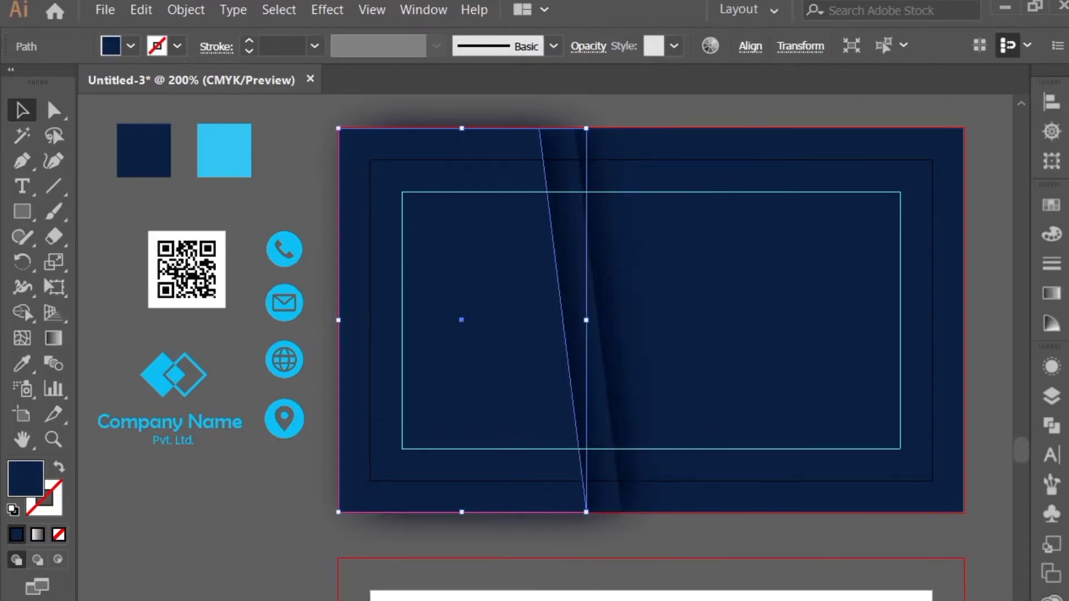
click(632, 520)
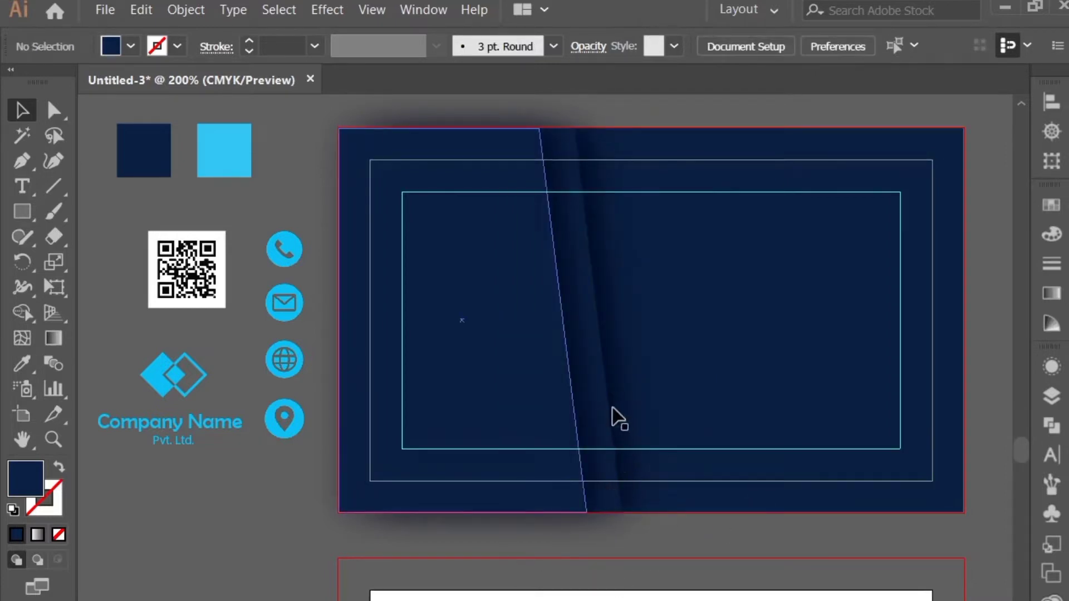
Nudge the fold panel left, then right with arrow keys until it sits correctly.
click(589, 281)
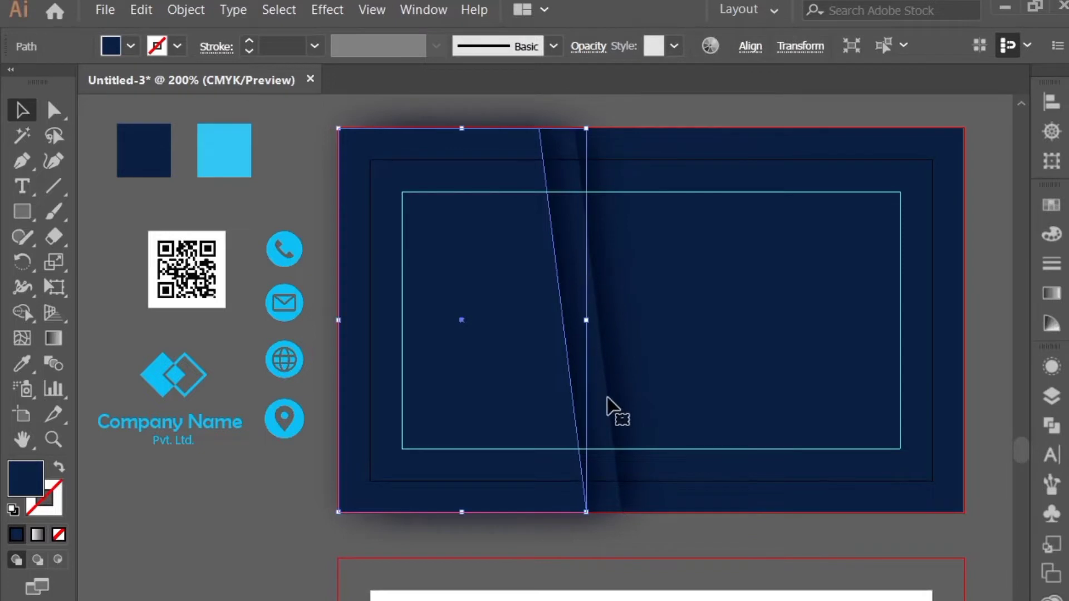
click(650, 582)
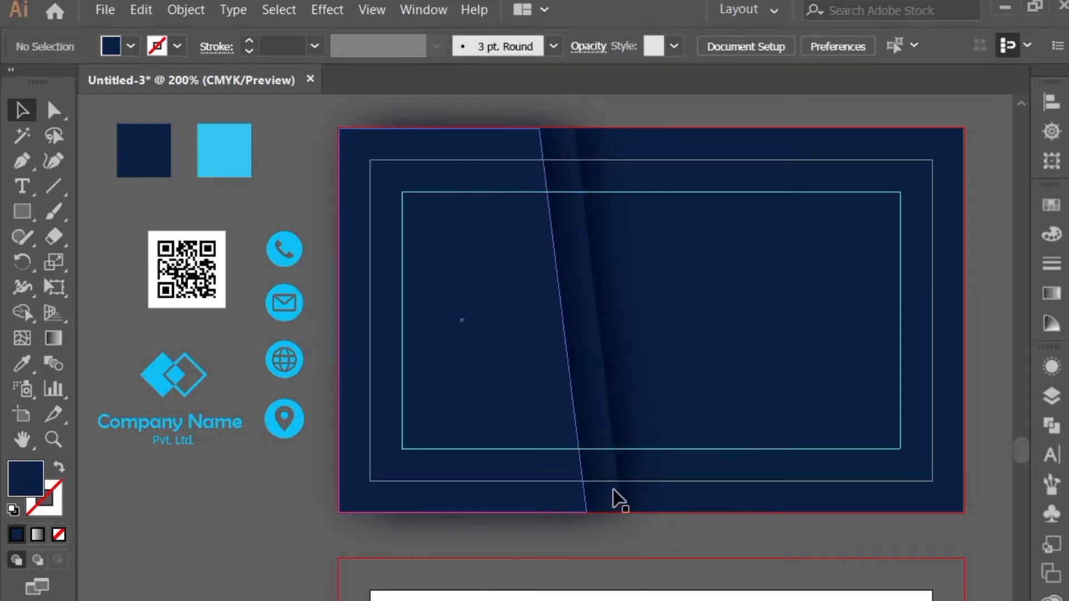
click(615, 269)
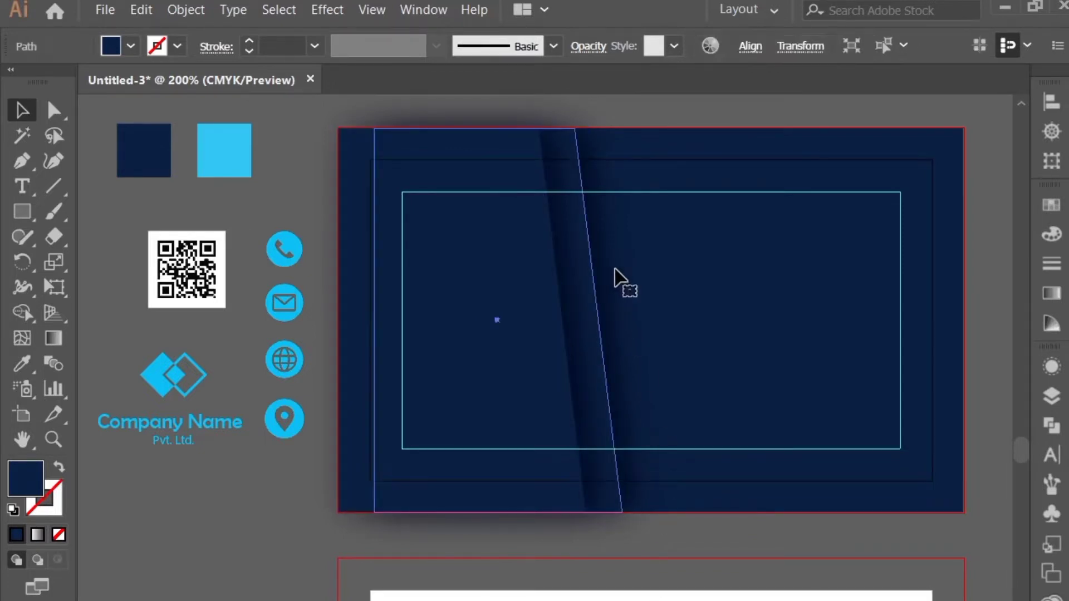
drag(615, 269, 615, 269)
key(Left)
key(Left)
key(Left)
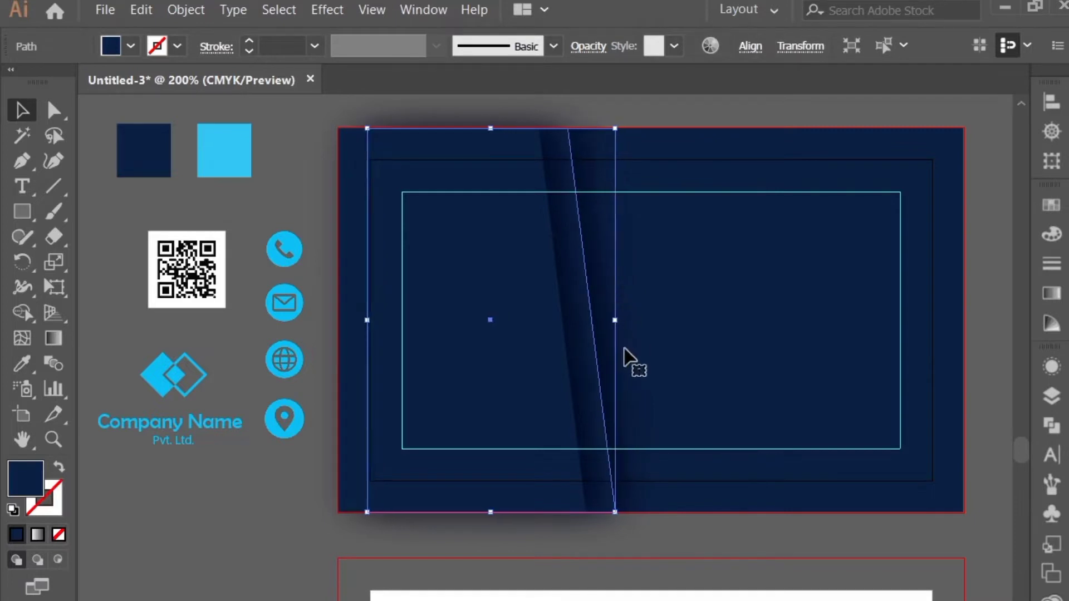
click(613, 568)
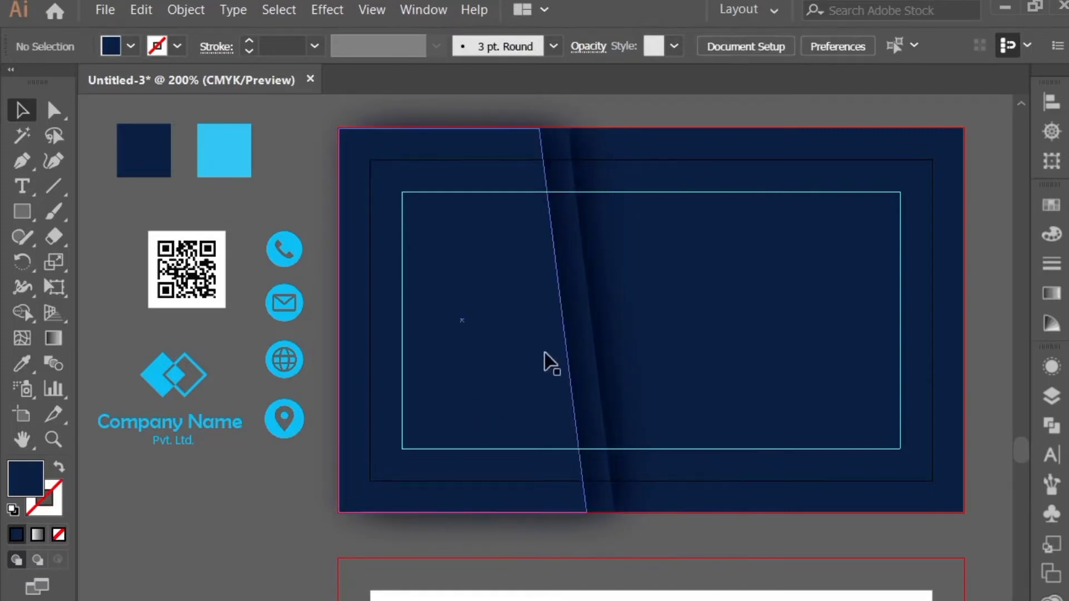
click(635, 359)
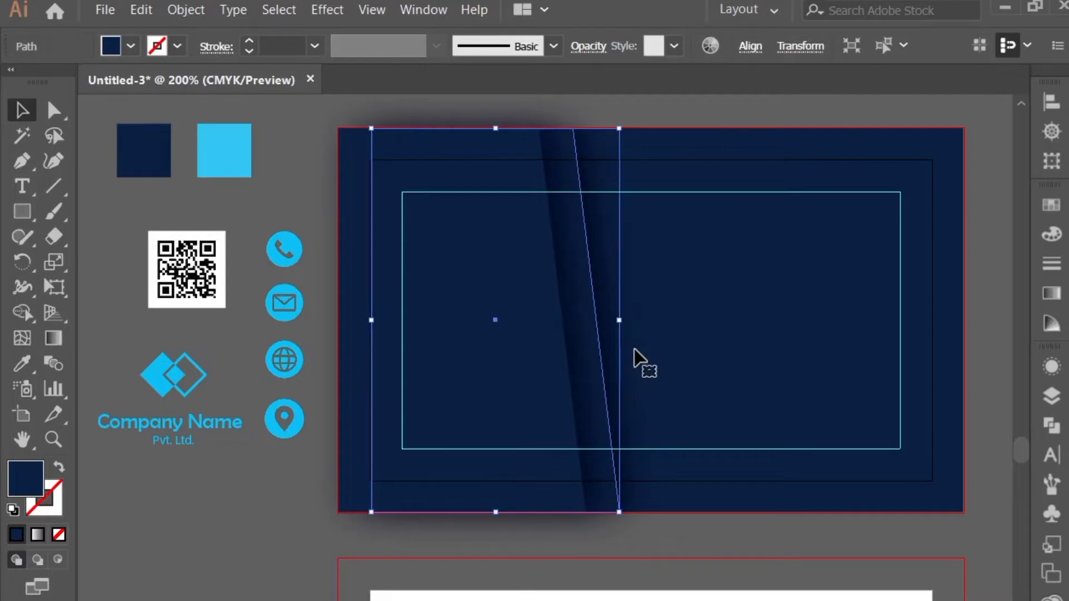
click(622, 538)
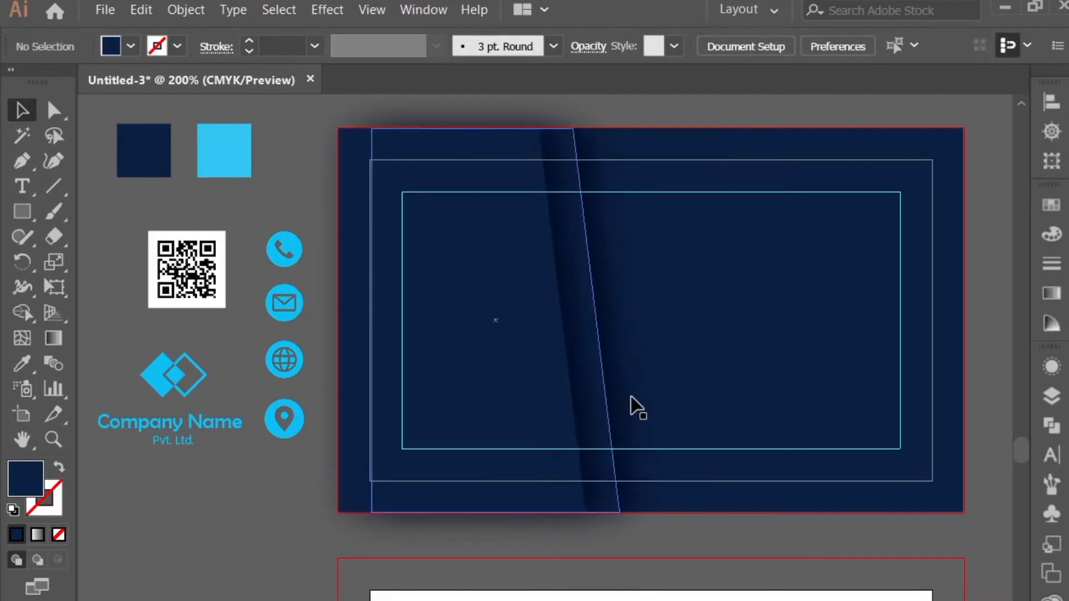
click(632, 398)
key(Right)
key(Right)
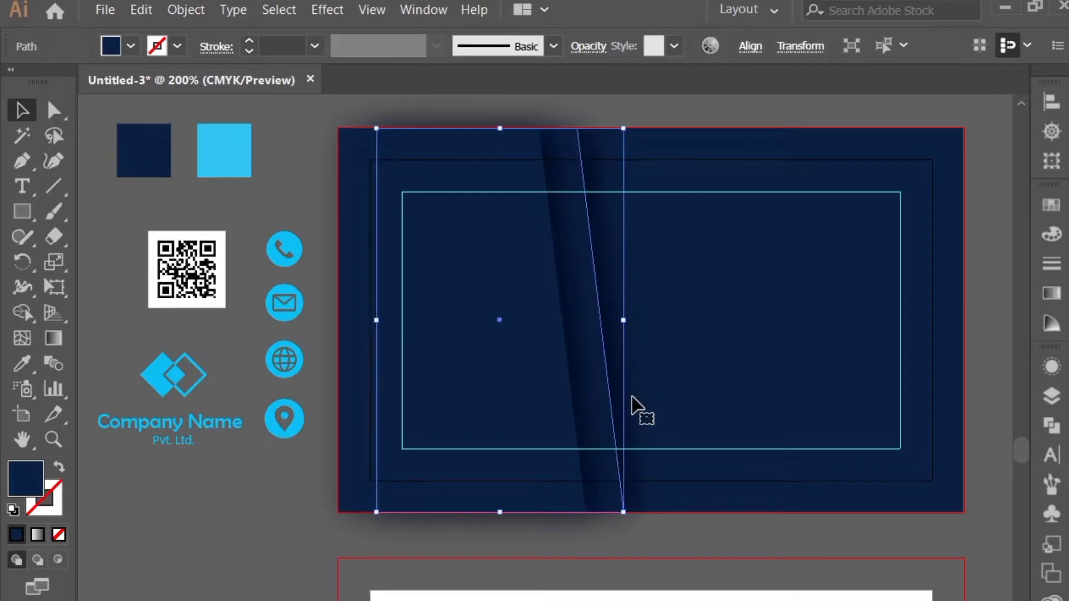
key(Right)
key(Right)
click(622, 587)
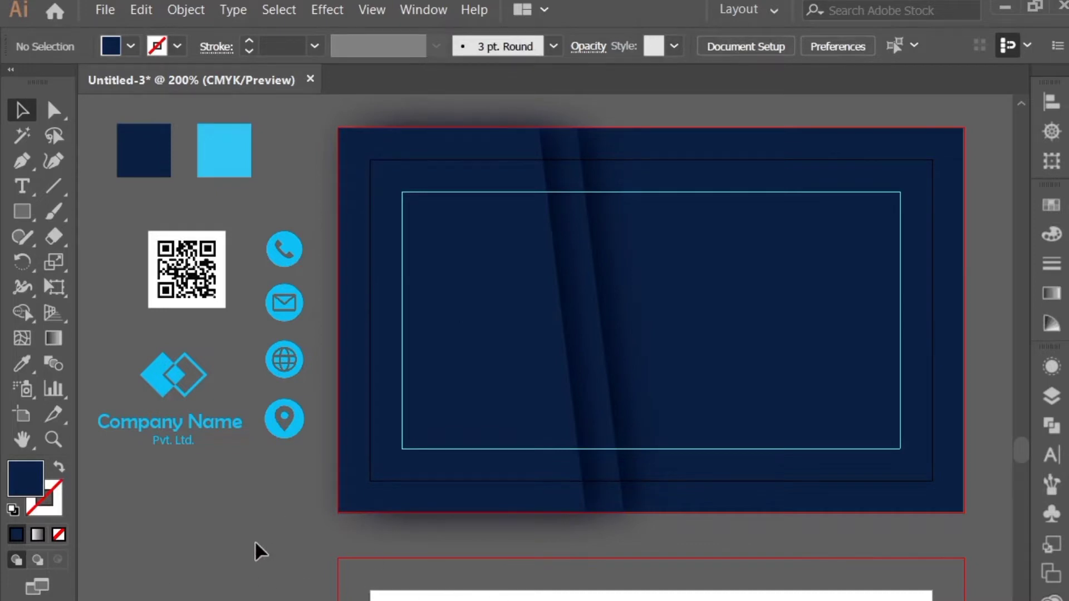
Move the cyan diamond logo group from the pasteboard onto the card's left side.
click(157, 366)
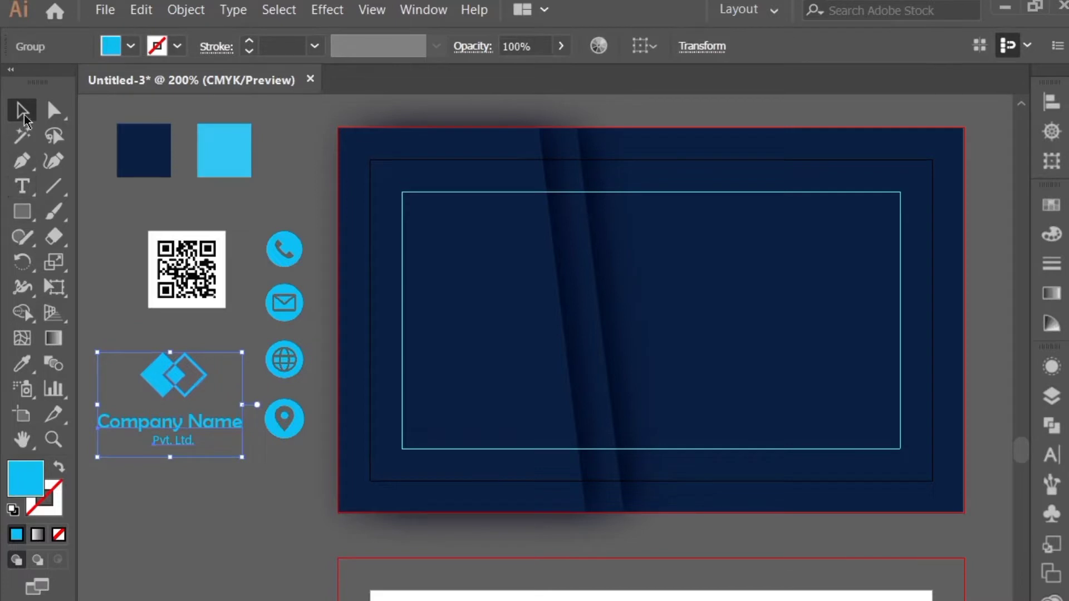
shift+click(383, 368)
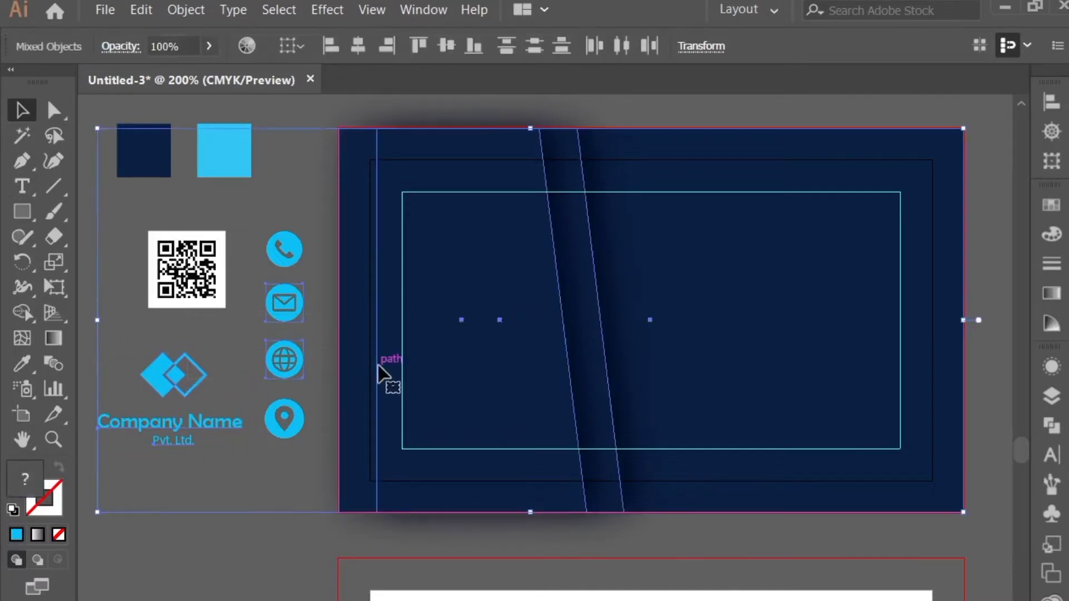
click(305, 559)
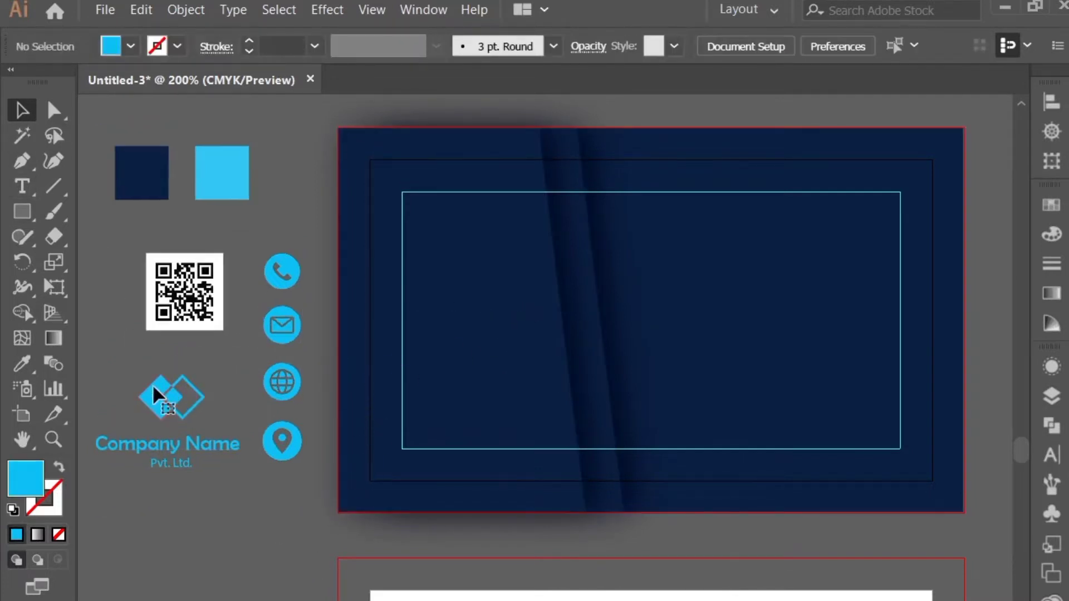
mouse_move(175, 398)
mouse_down()
mouse_move(352, 356)
mouse_move(480, 303)
mouse_up()
click(496, 577)
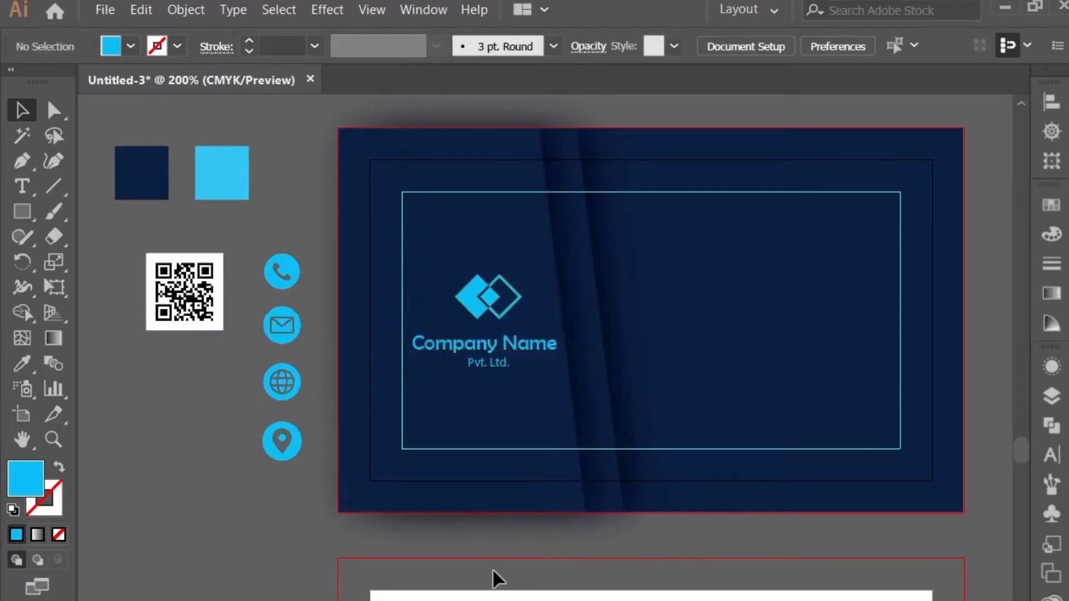
double_click(471, 284)
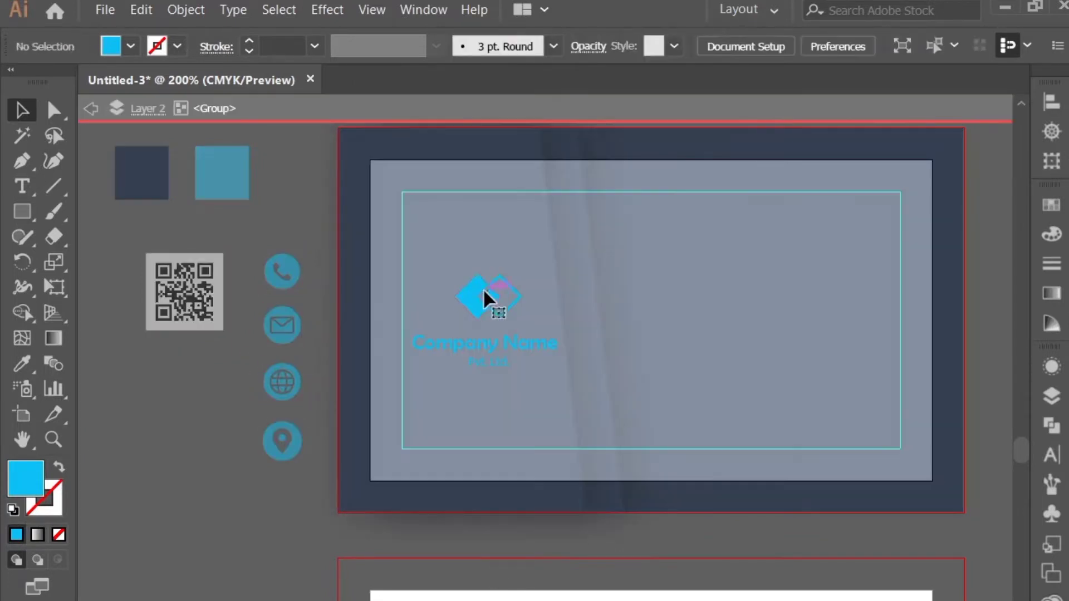
Resize the diamond logo mark and move it upward within the logo group.
double_click(483, 289)
drag(485, 295, 503, 274)
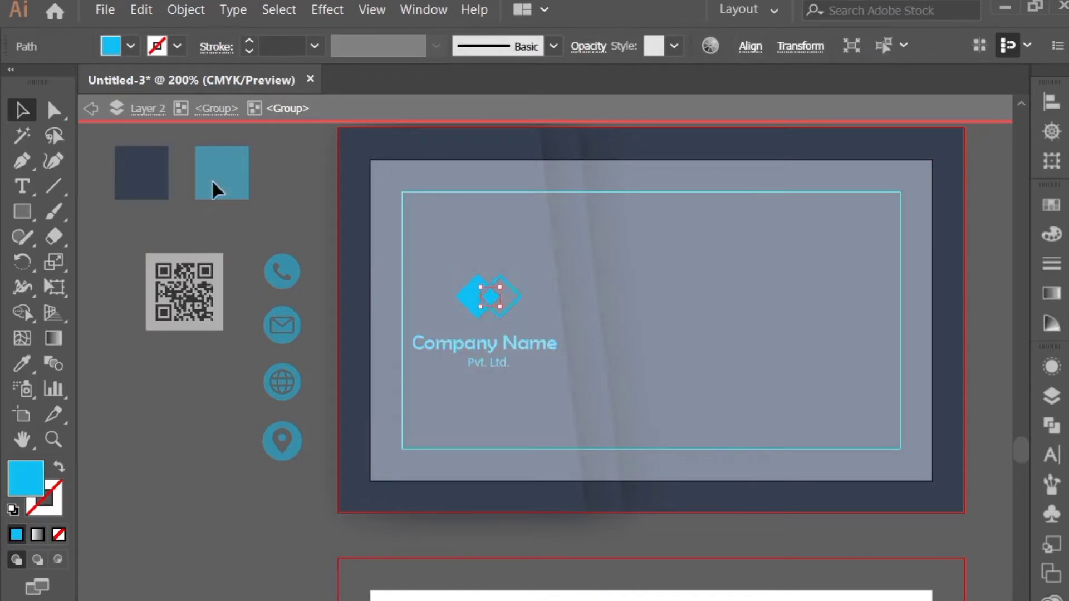
click(94, 109)
click(467, 295)
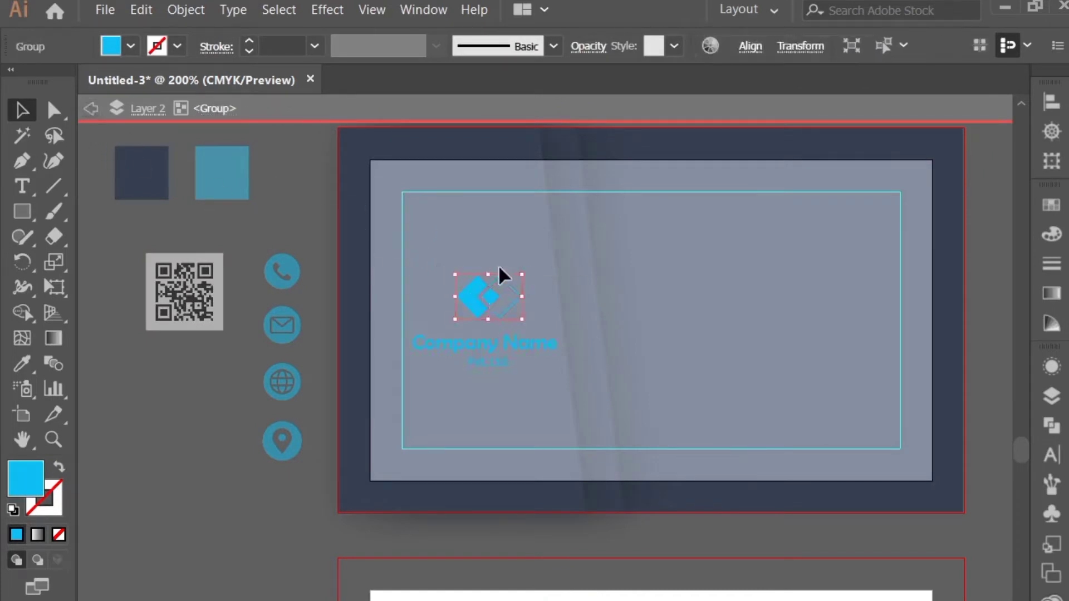
mouse_move(522, 274)
mouse_down()
mouse_move(538, 244)
mouse_move(535, 266)
mouse_up()
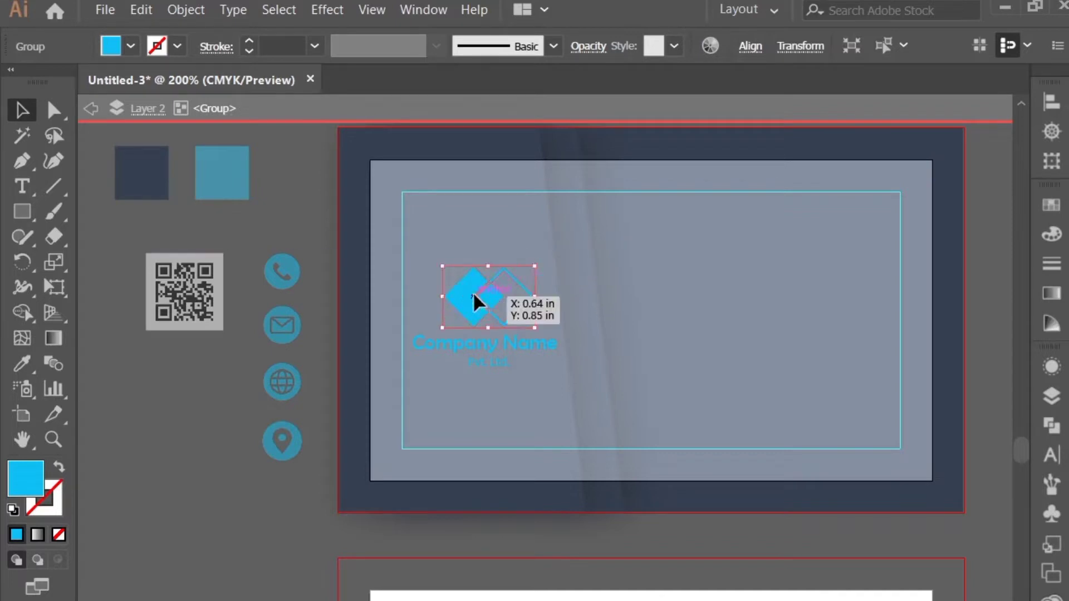
drag(473, 292, 463, 277)
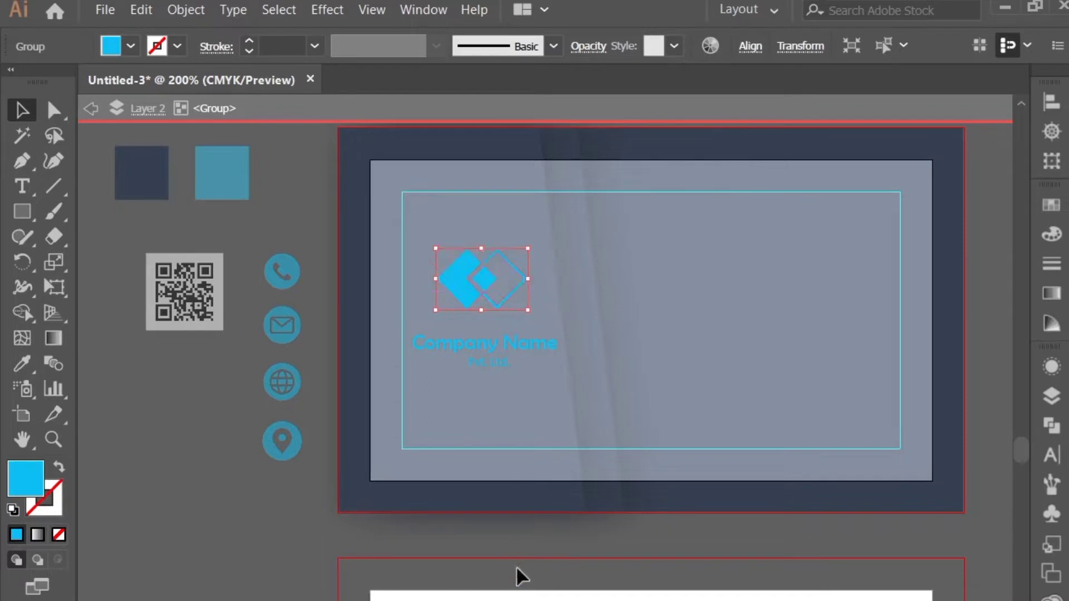
Reposition the Company Name and Pvt. Ltd. text and centre all logo parts horizontally.
click(494, 345)
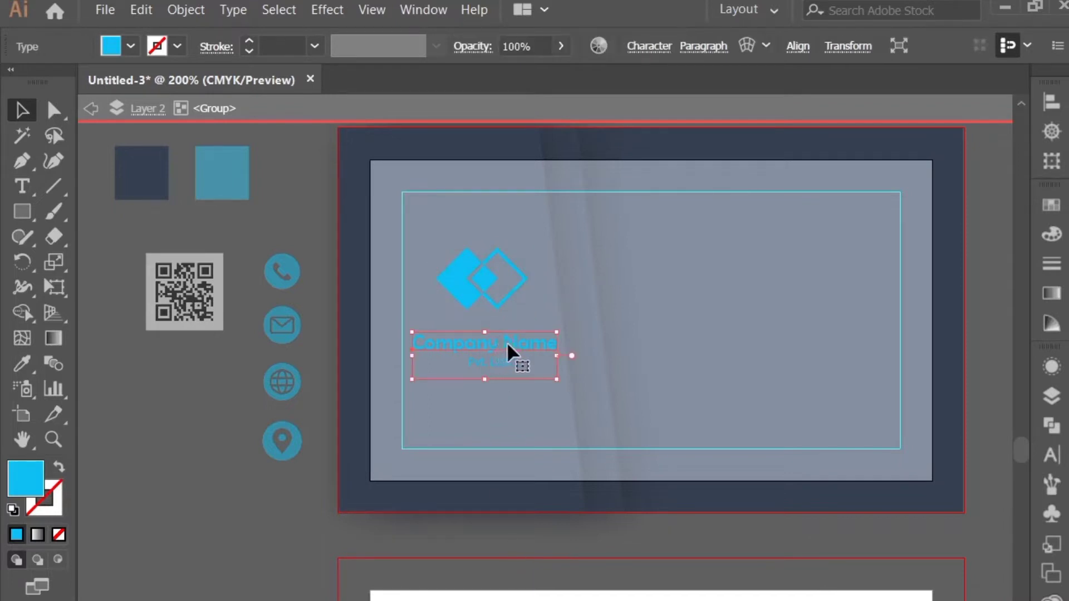
mouse_move(557, 355)
mouse_down()
mouse_move(546, 357)
mouse_move(557, 306)
mouse_move(555, 329)
mouse_move(499, 334)
mouse_up()
drag(478, 282, 468, 291)
click(489, 362)
drag(507, 369, 485, 359)
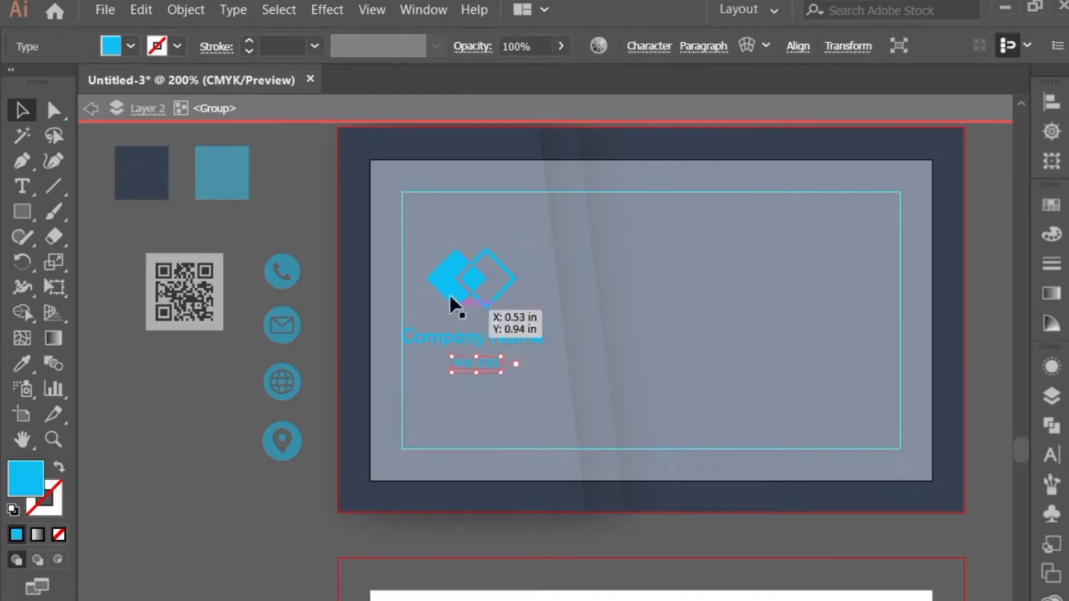
click(515, 347)
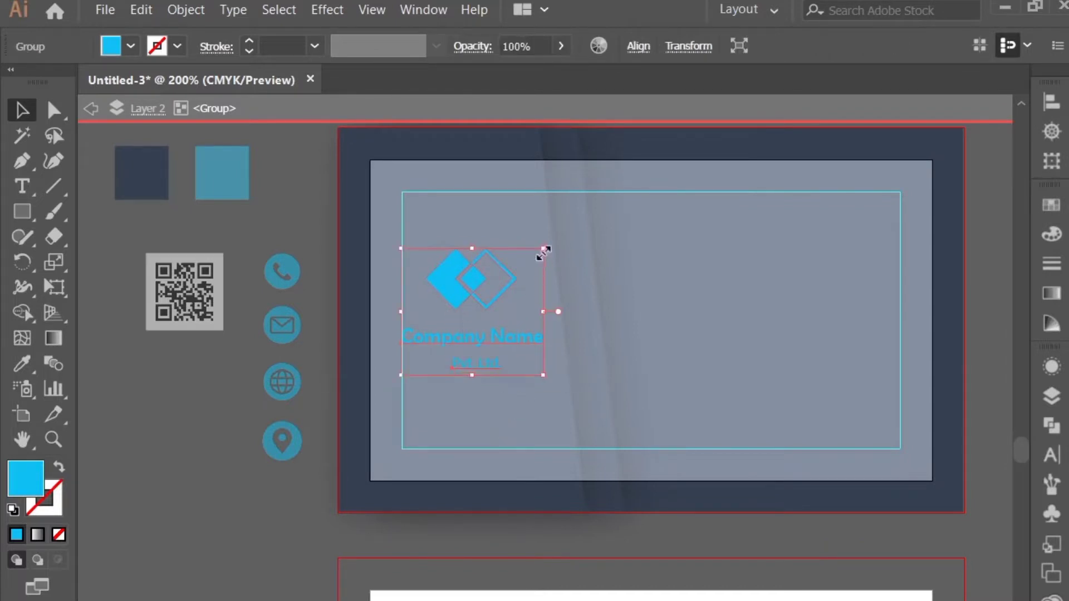
click(635, 47)
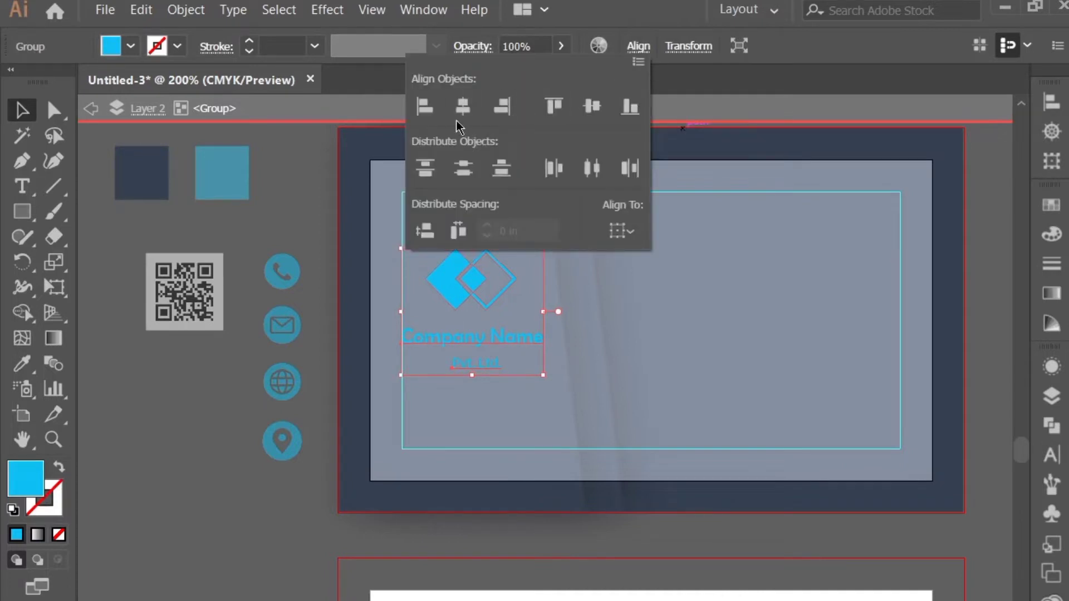
click(463, 107)
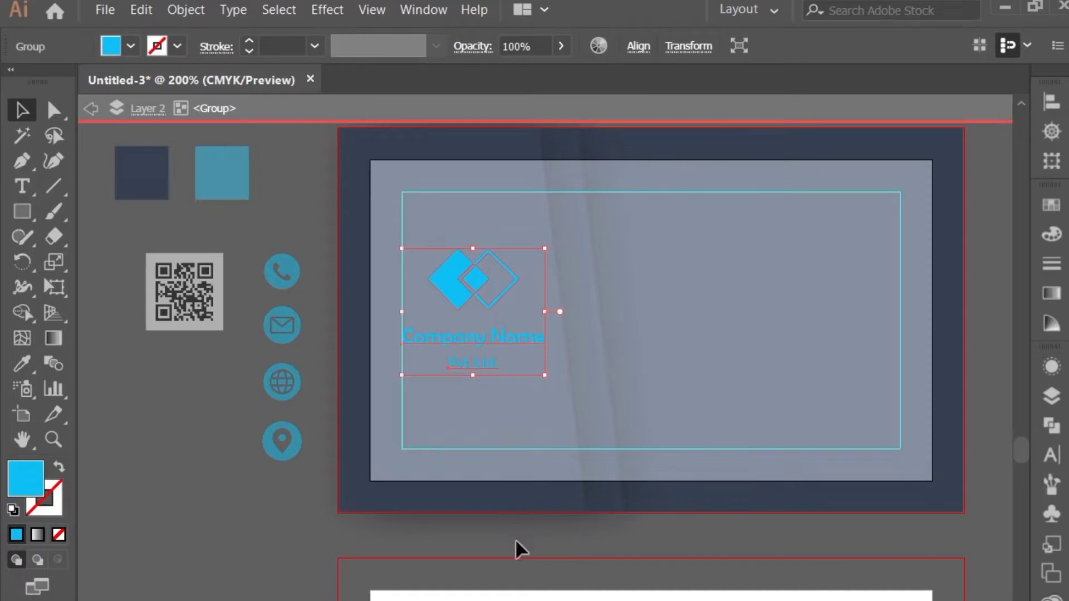
click(516, 560)
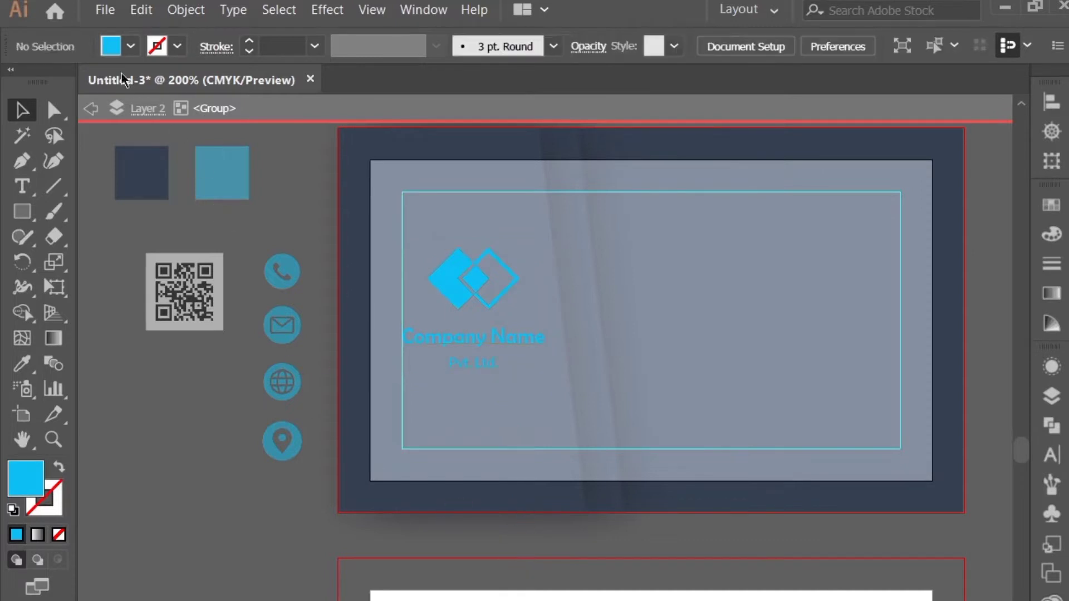
Exit the logo group and nudge the logo-and-name block slightly right with arrow keys.
click(91, 109)
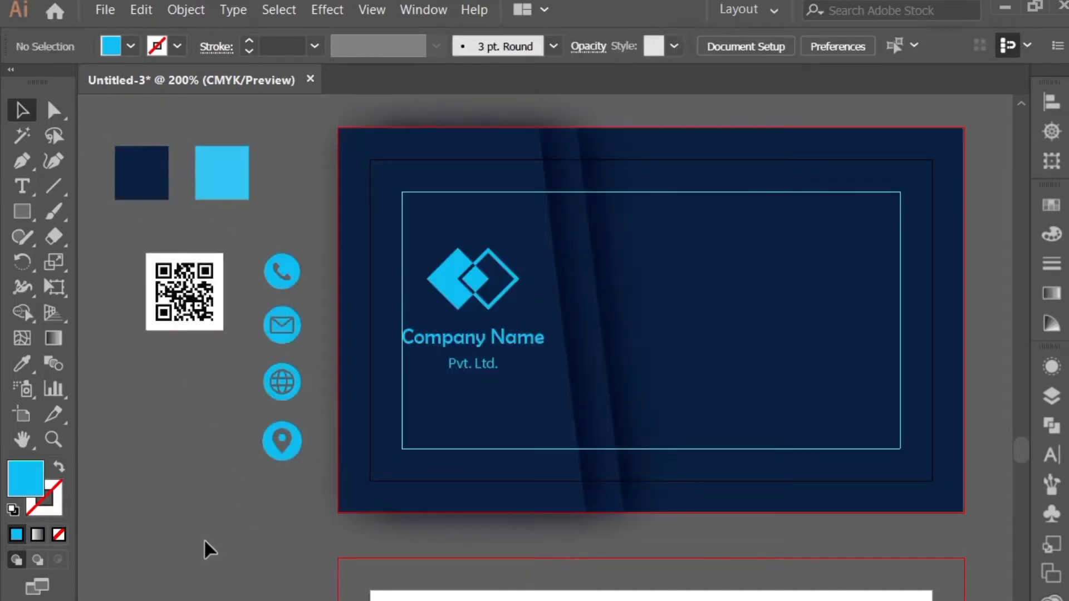
click(466, 288)
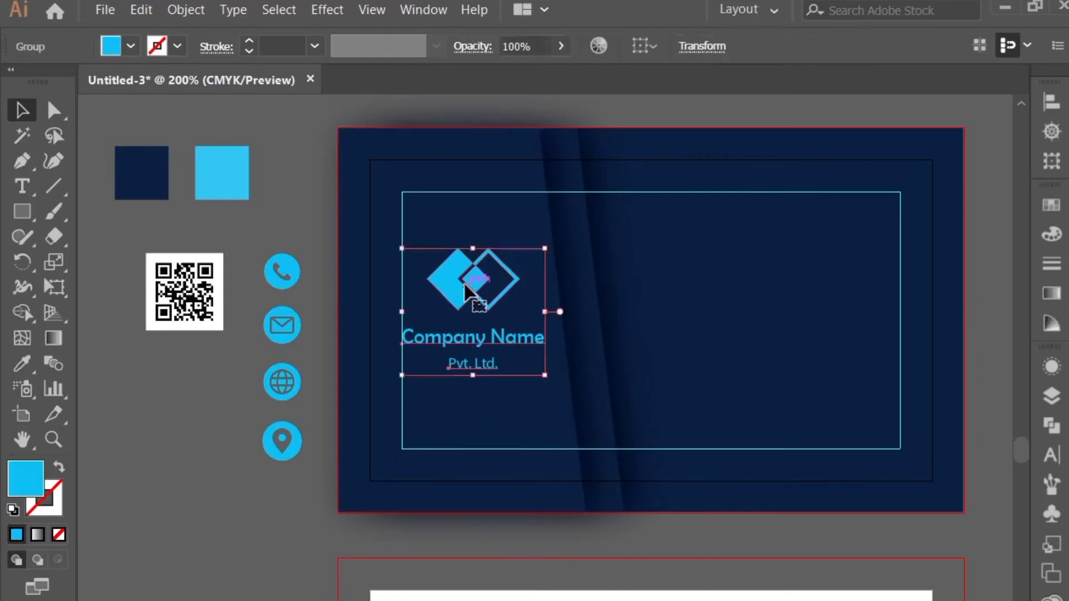
drag(465, 288, 468, 288)
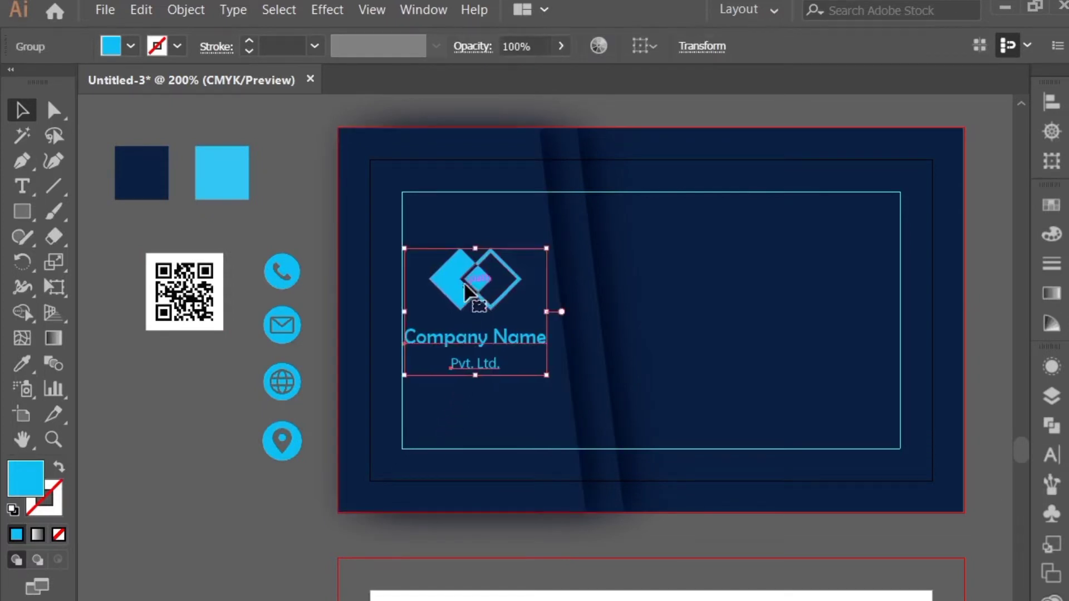
click(560, 585)
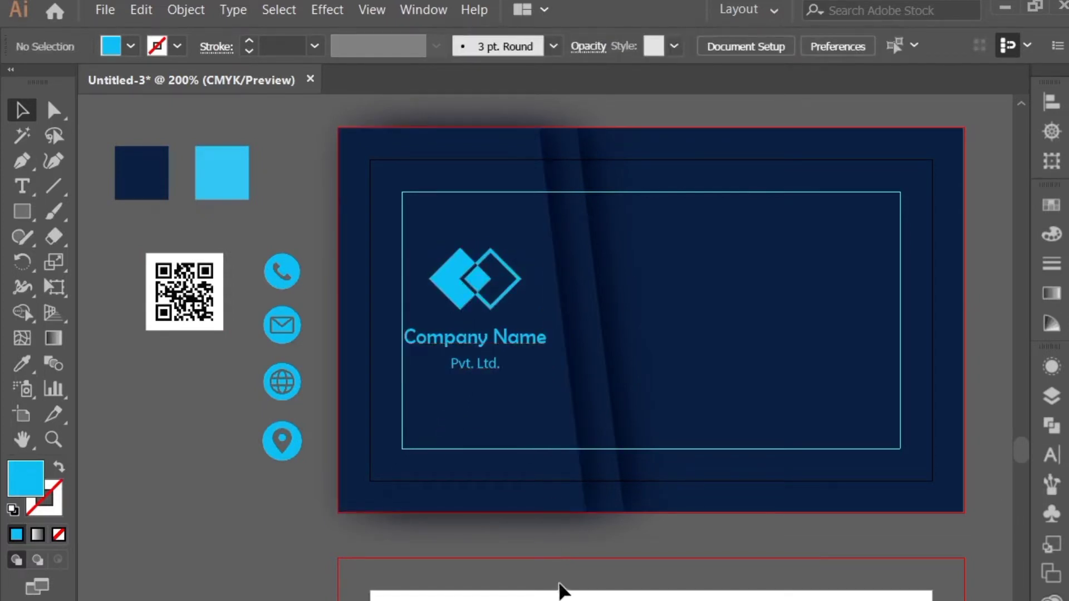
click(463, 273)
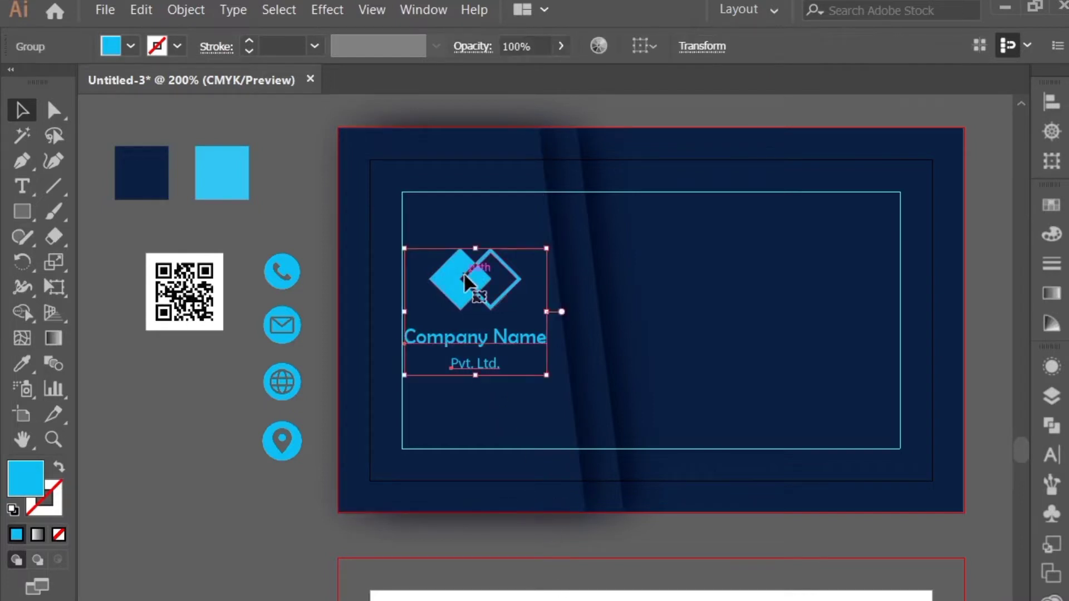
key(Left)
key(Left)
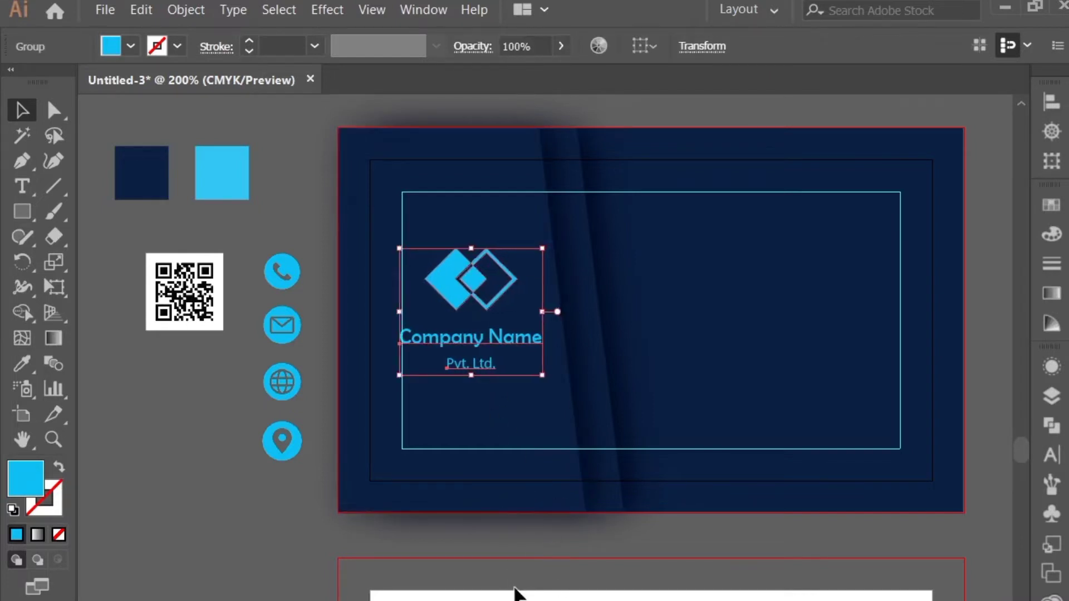
click(514, 580)
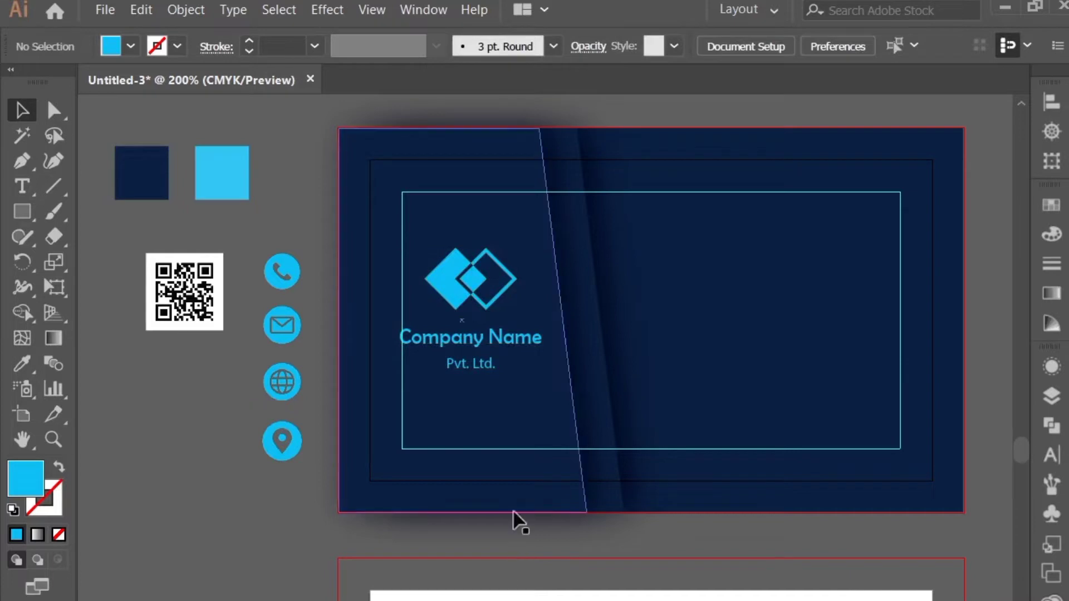
click(467, 265)
key(Right)
click(525, 566)
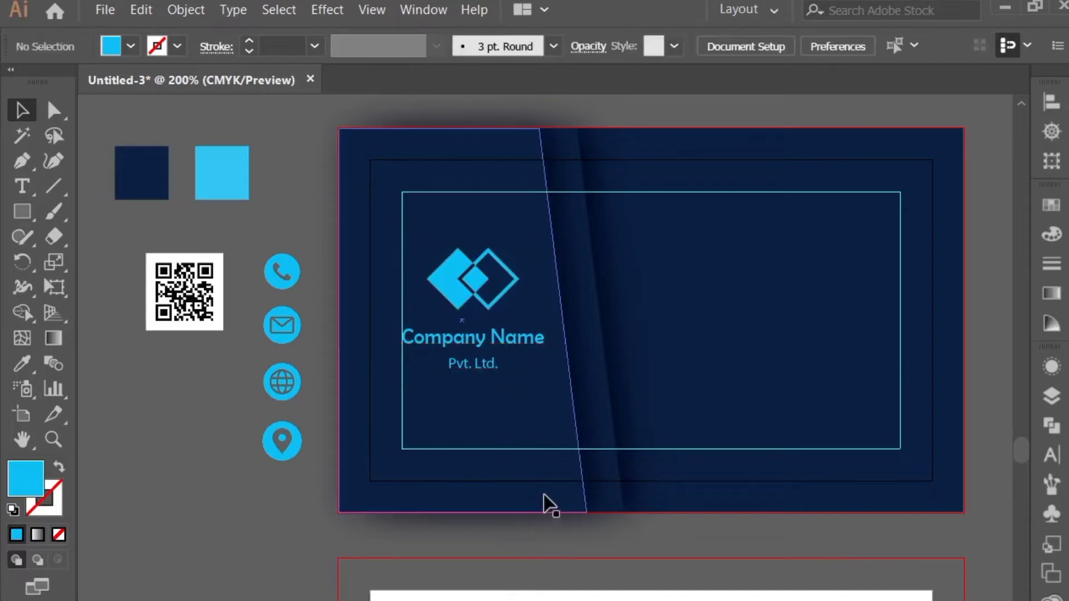
click(585, 501)
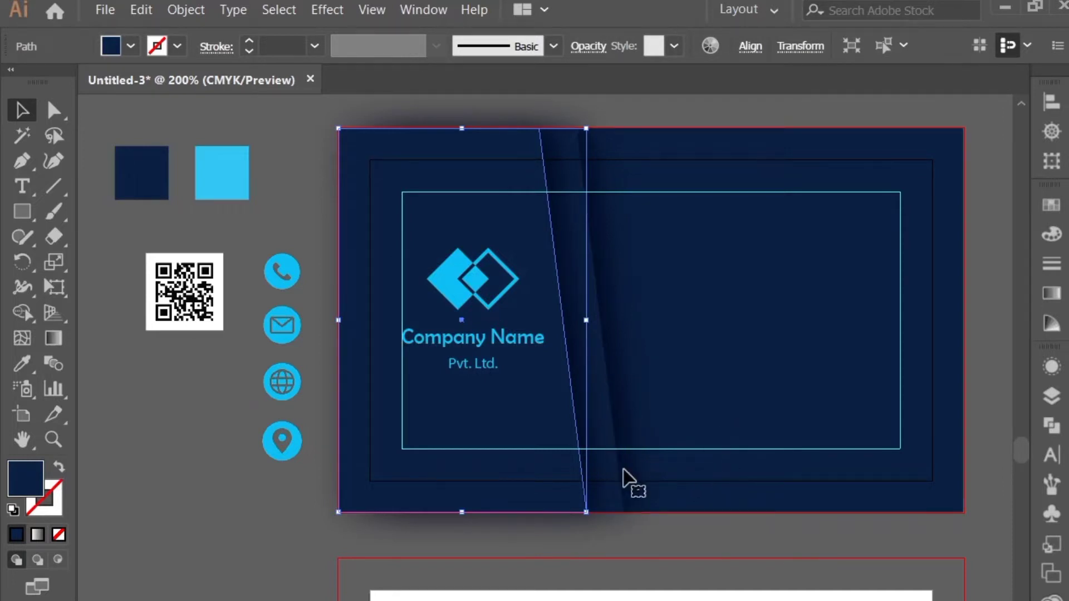
Duplicate the fold shadow just to its right and nudge both copies into place.
drag(618, 469, 643, 464)
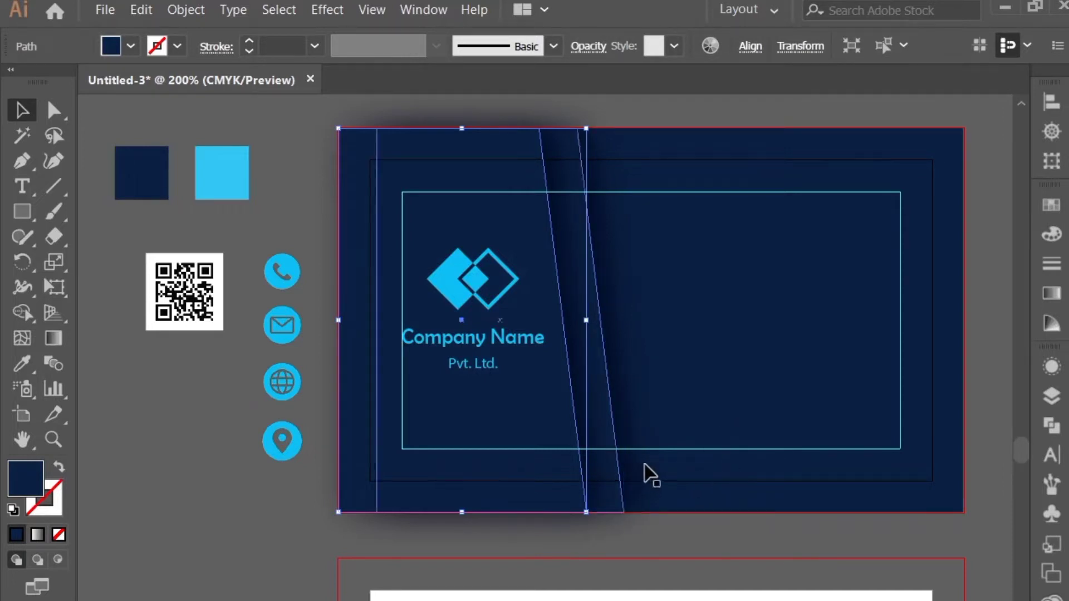
shift+click(579, 478)
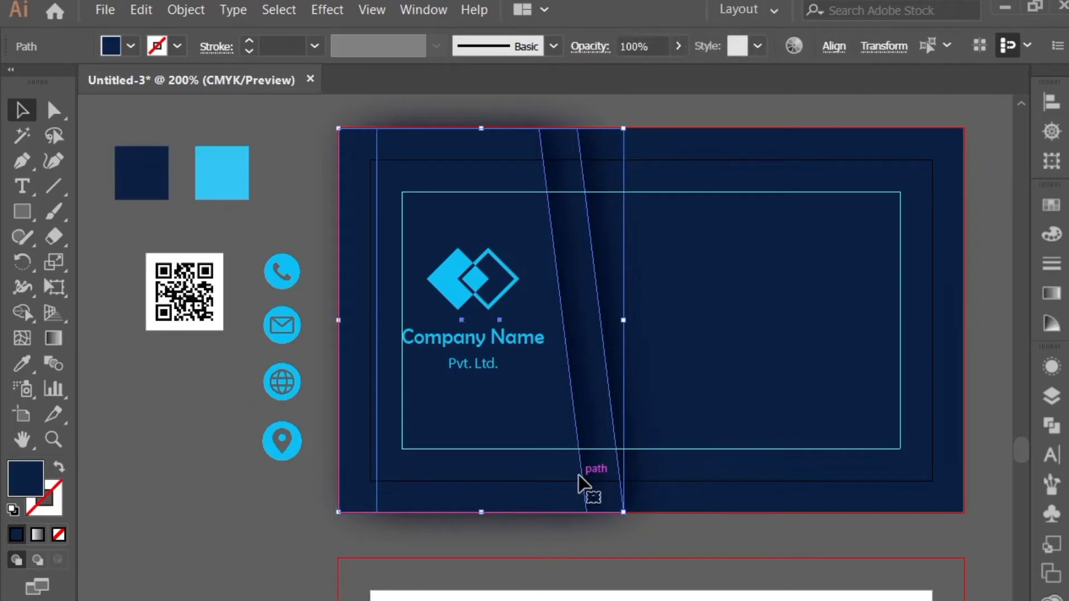
key(Right)
key(Right)
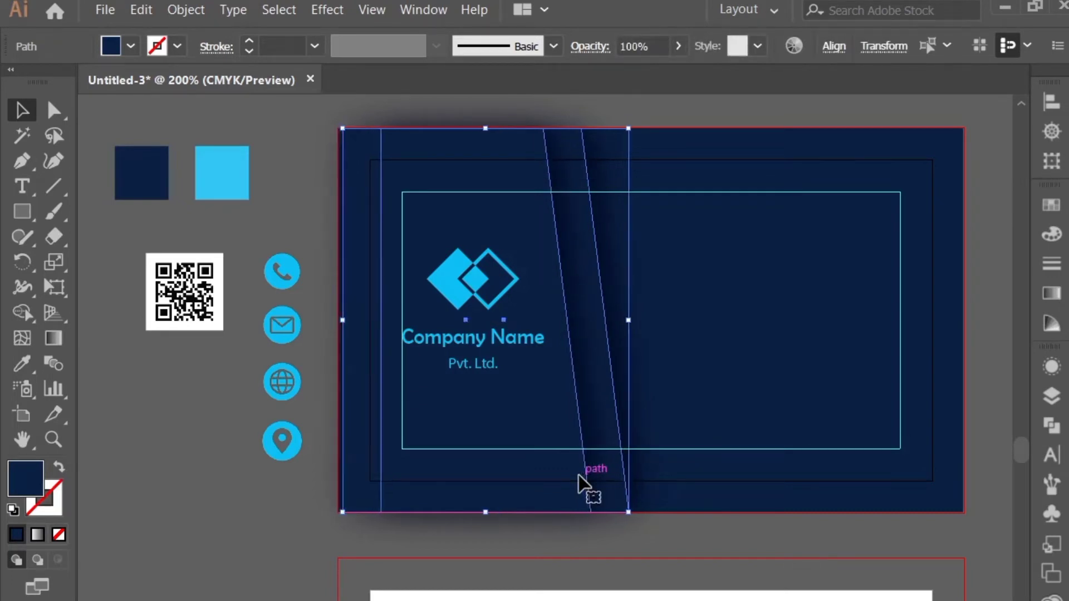
key(Right)
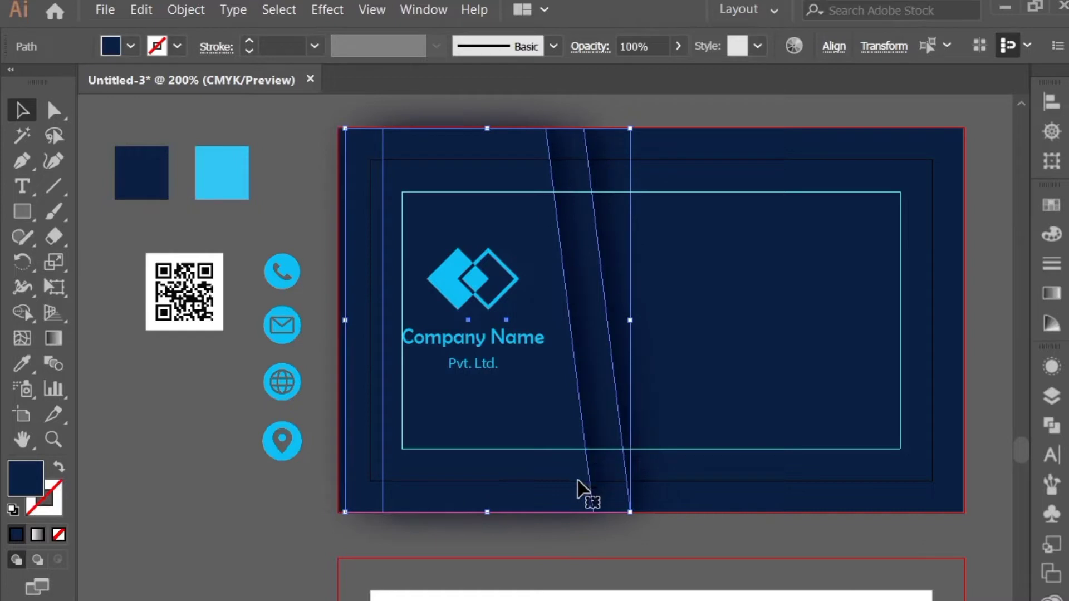
key(Left)
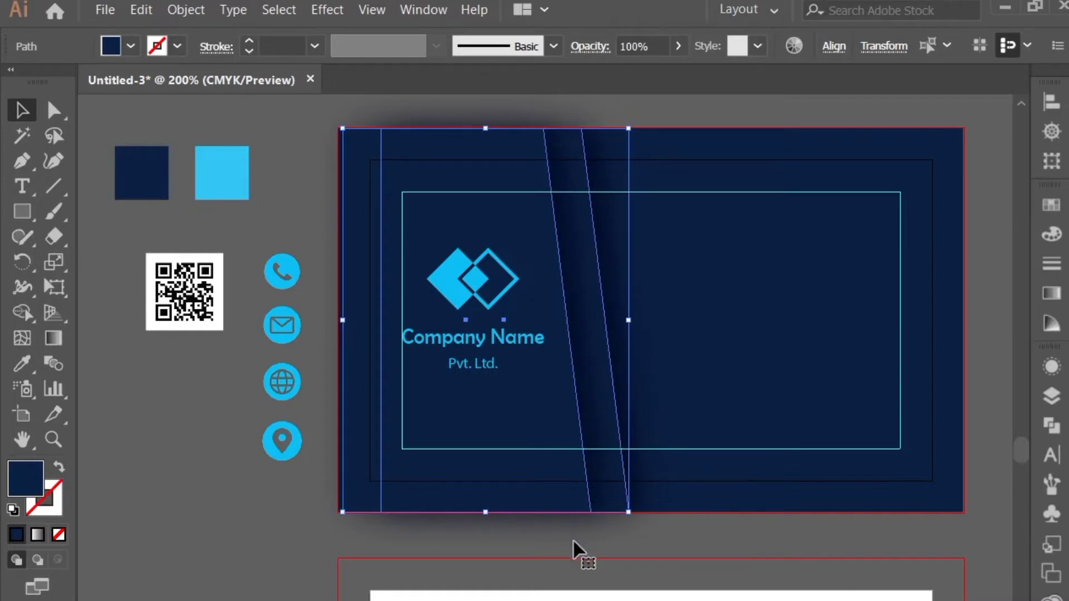
click(578, 575)
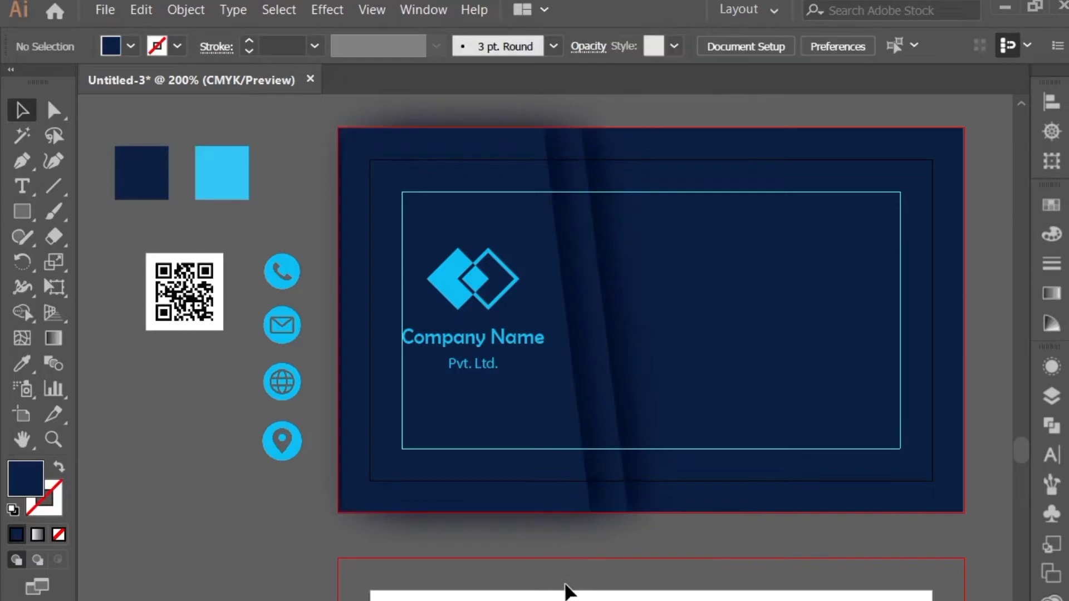
click(536, 551)
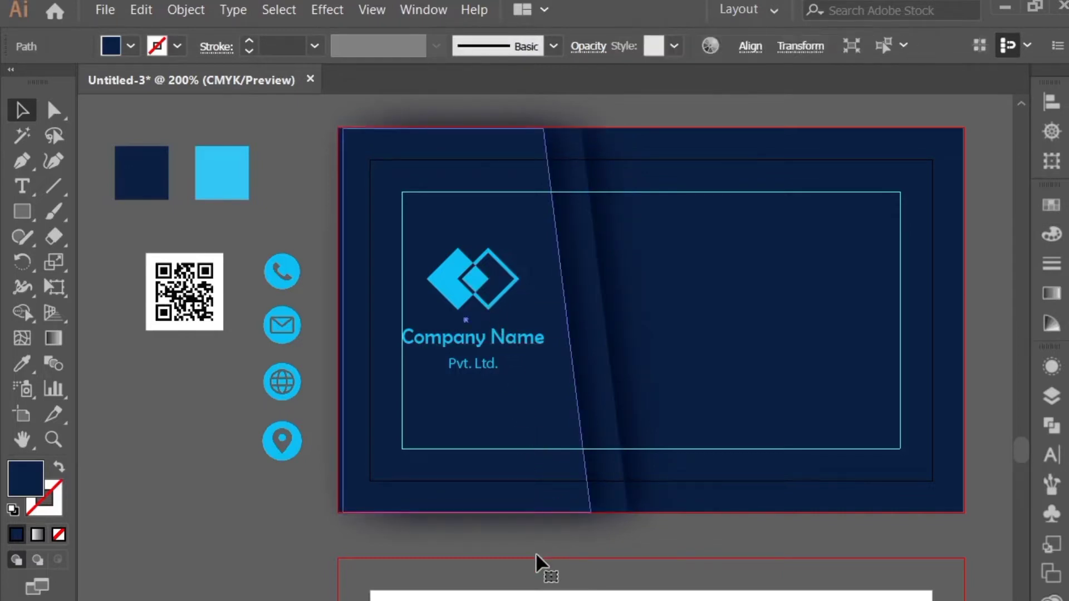
click(592, 587)
Type the cardholder's name in capitals as point text in the card's upper right.
key(t)
click(671, 244)
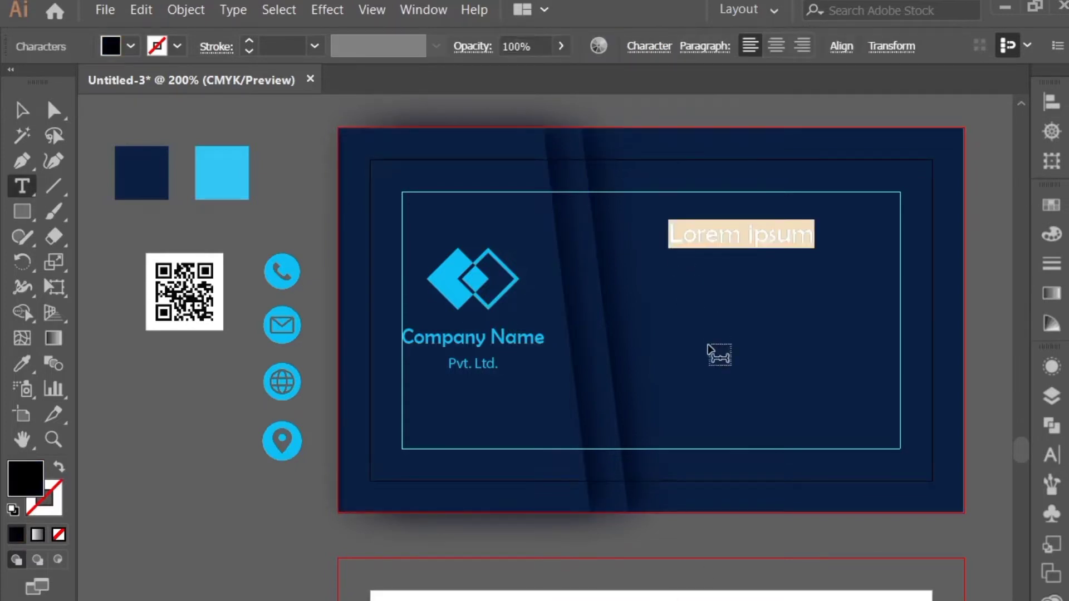
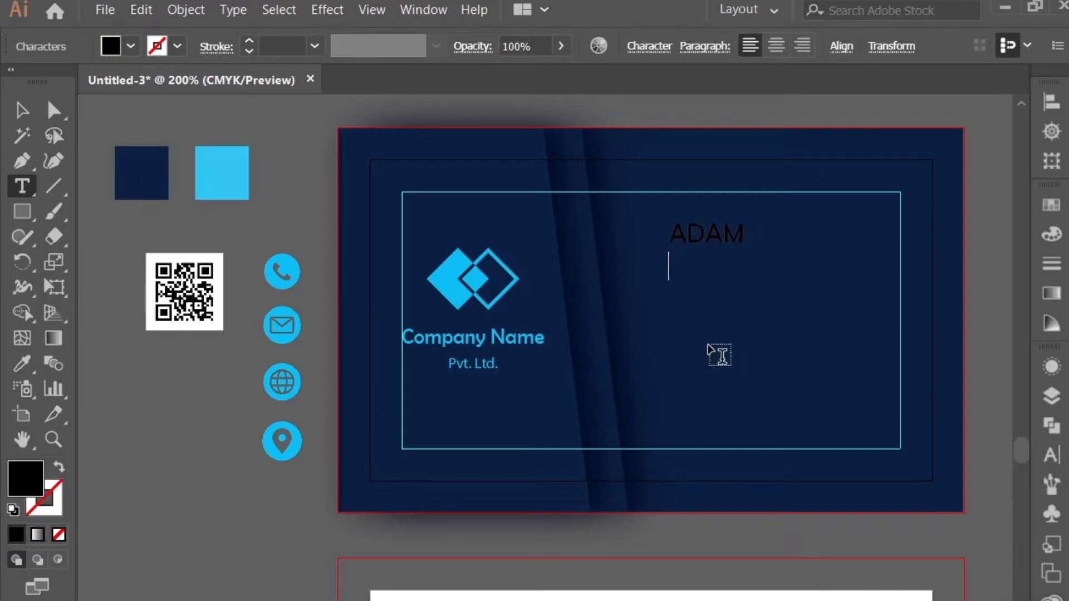
key(Escape)
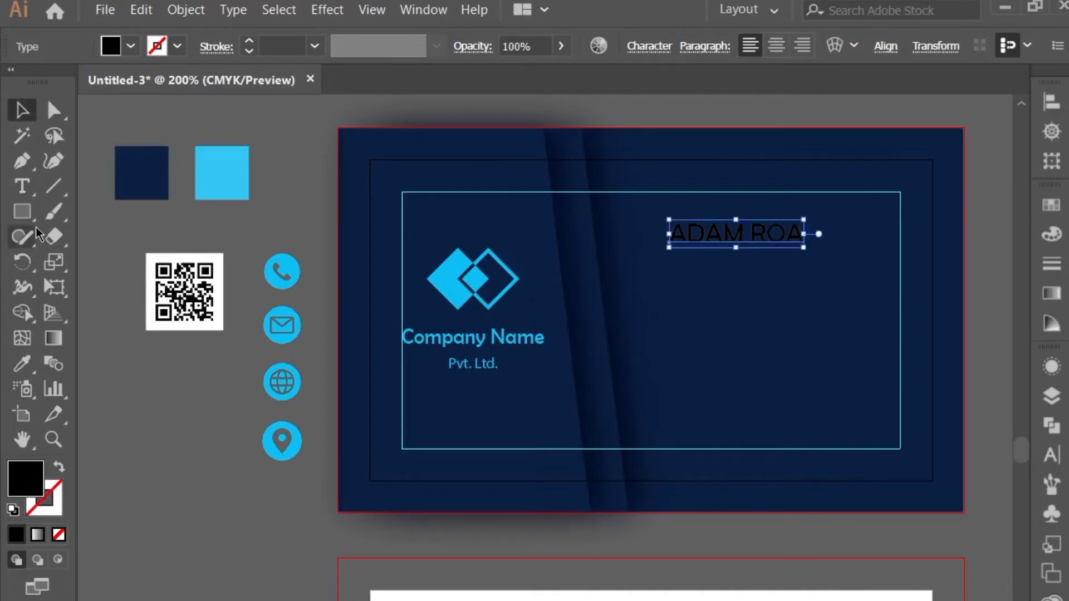
click(22, 363)
Sample the cyan swatch onto the name and choose Arial Rounded MT Bold in the Character panel.
click(218, 160)
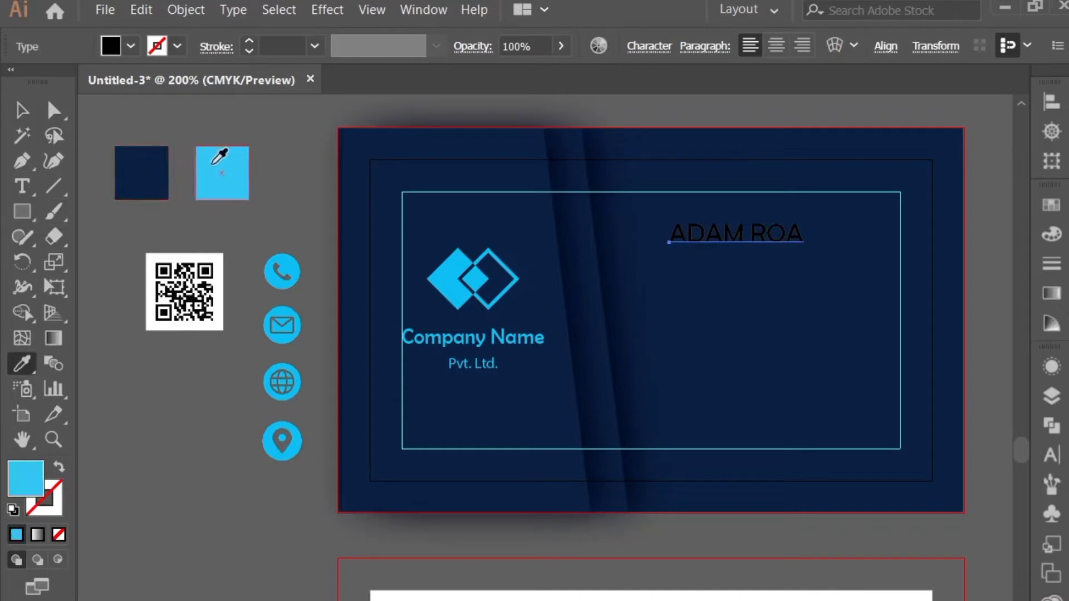
key(v)
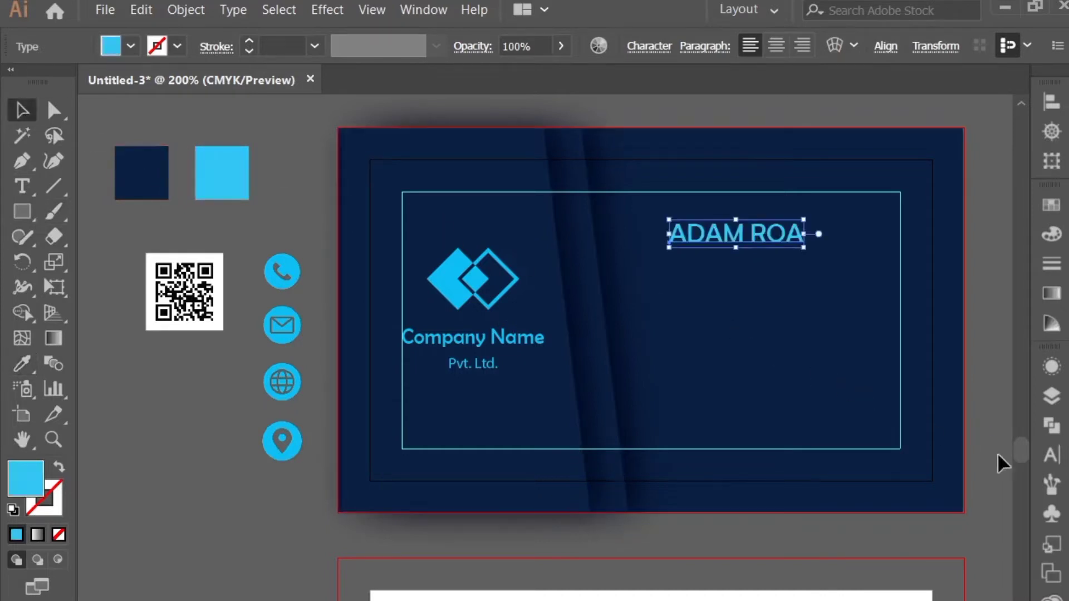
click(1051, 455)
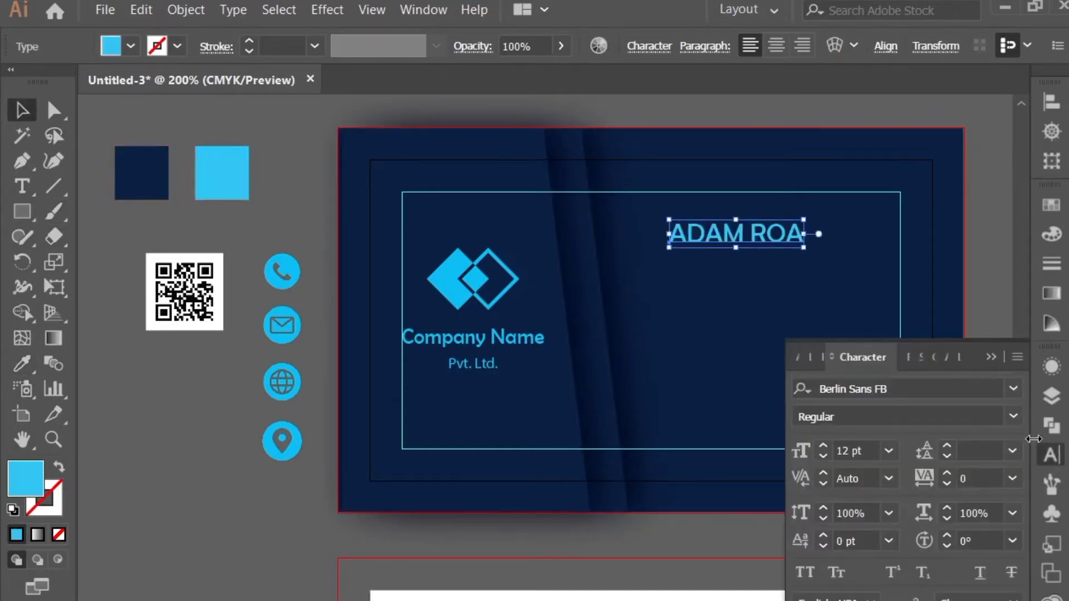
click(1012, 388)
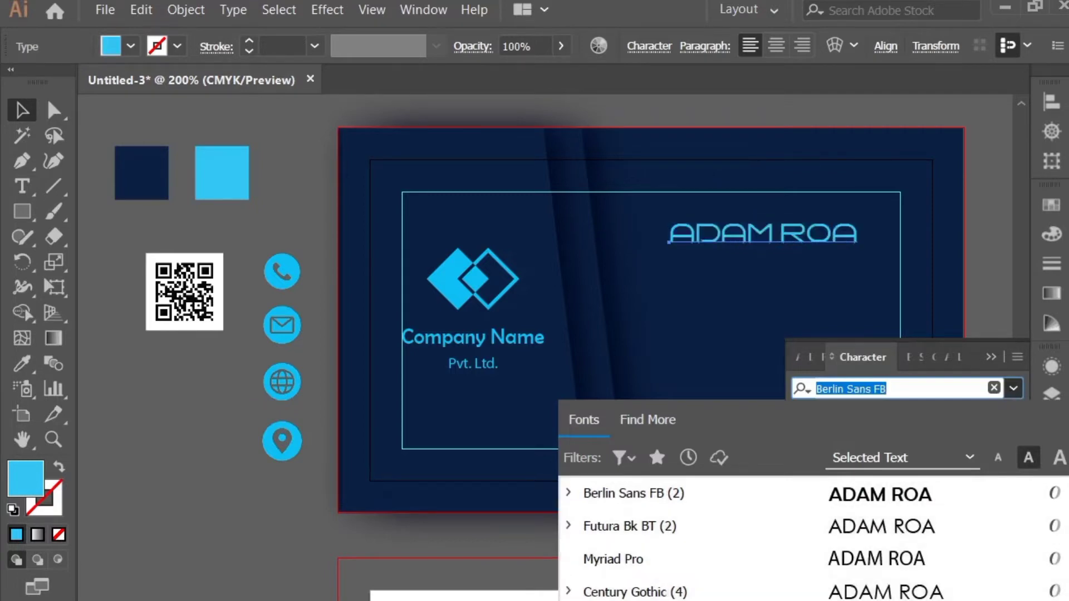
scroll(813, 534, down, 1)
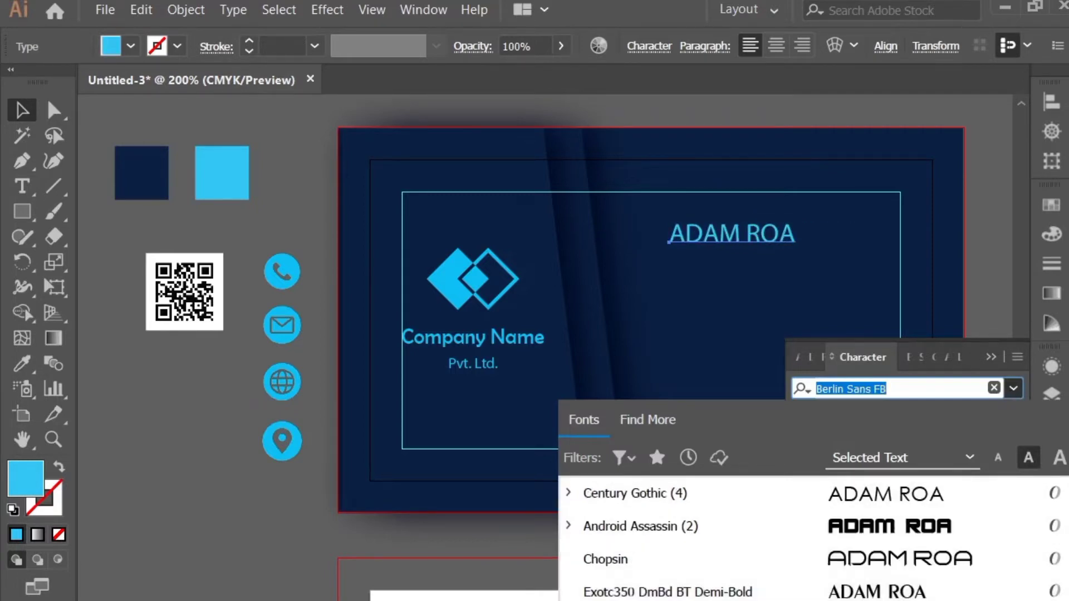
scroll(813, 559, down, 1)
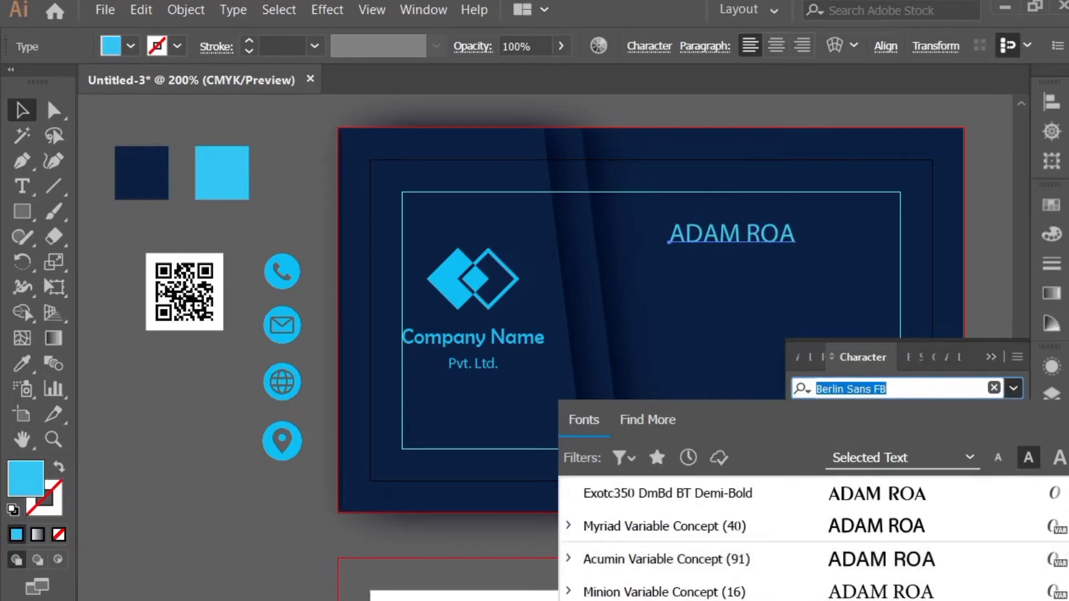
scroll(813, 534, down, 1)
scroll(813, 535, down, 1)
scroll(813, 535, down, 1)
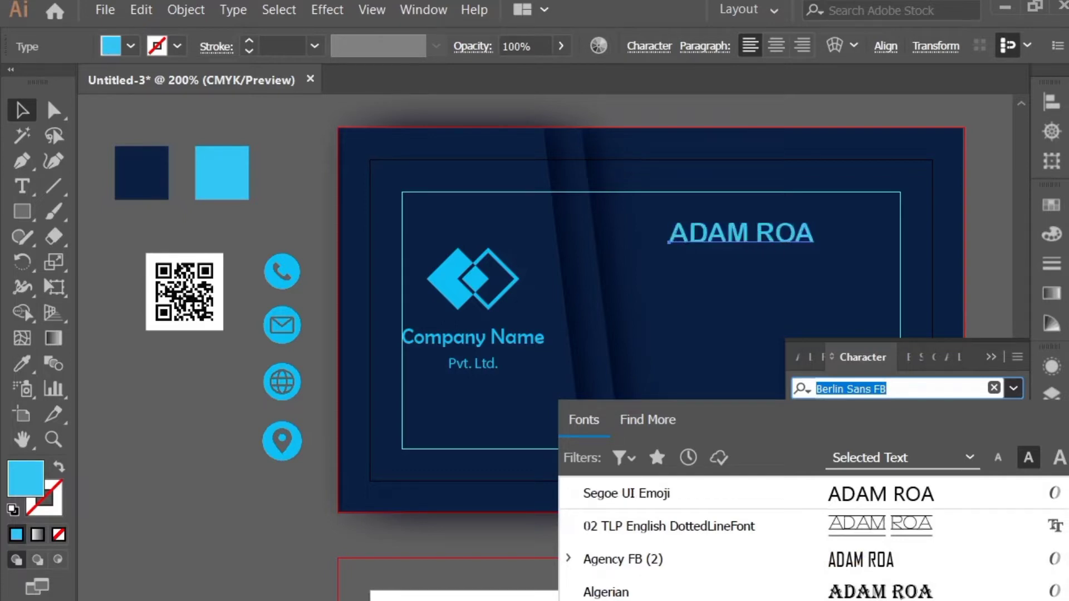
text(Arial Rounded MT Bold)
key(Return)
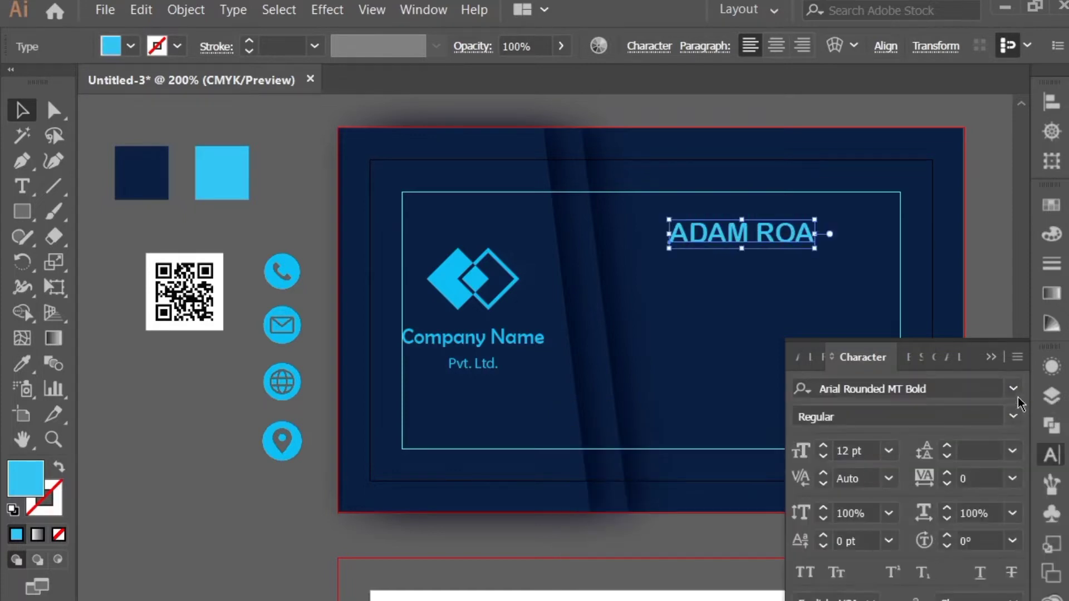
key(Escape)
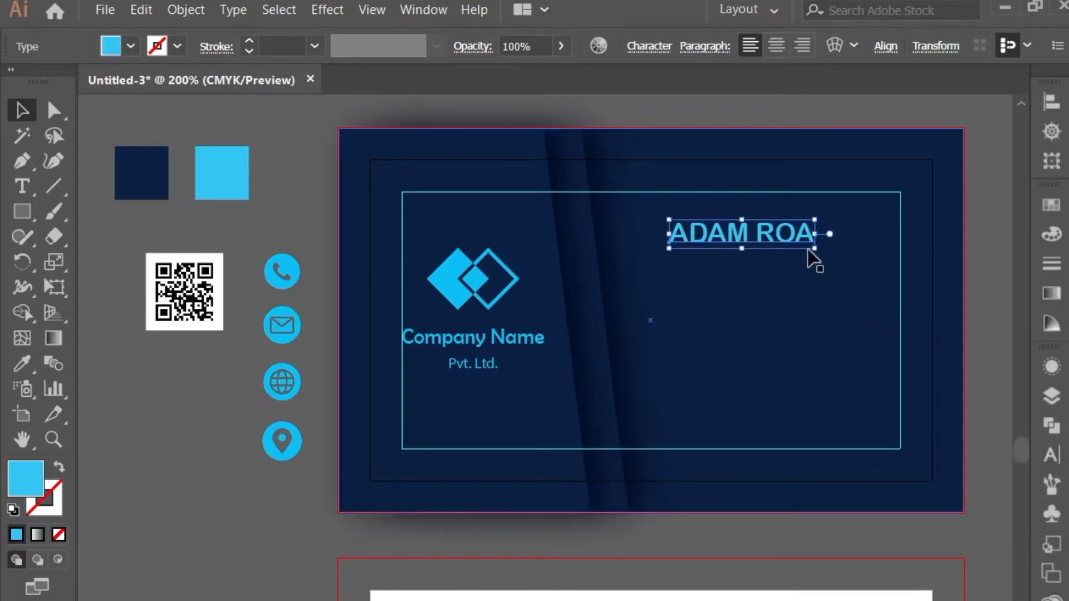
Scale the cardholder's name up proportionally and nudge it slightly up and left near the card's top.
drag(814, 248, 872, 325)
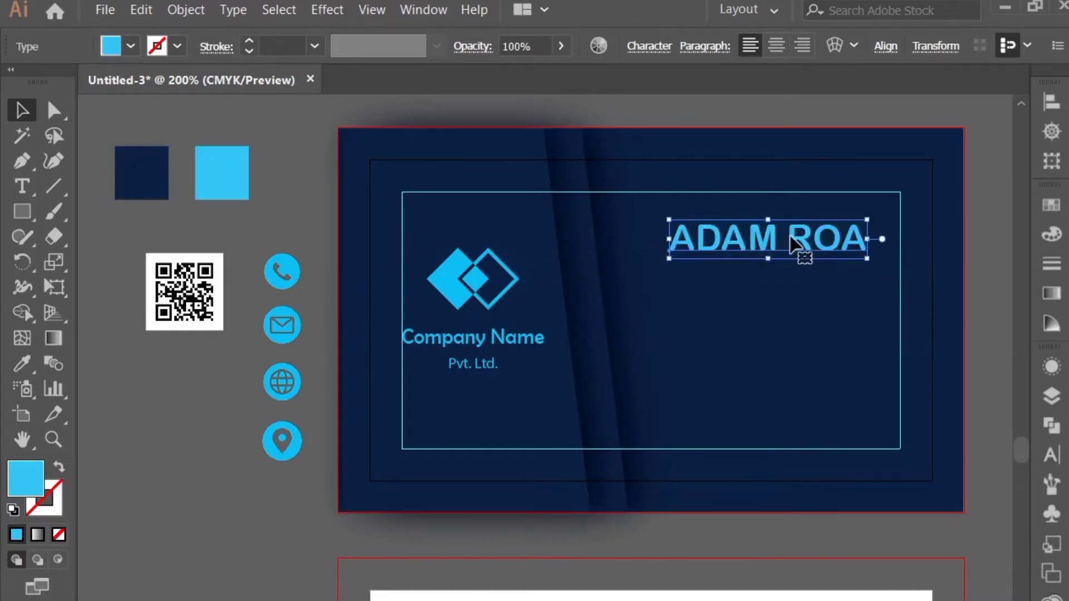
drag(785, 238, 780, 238)
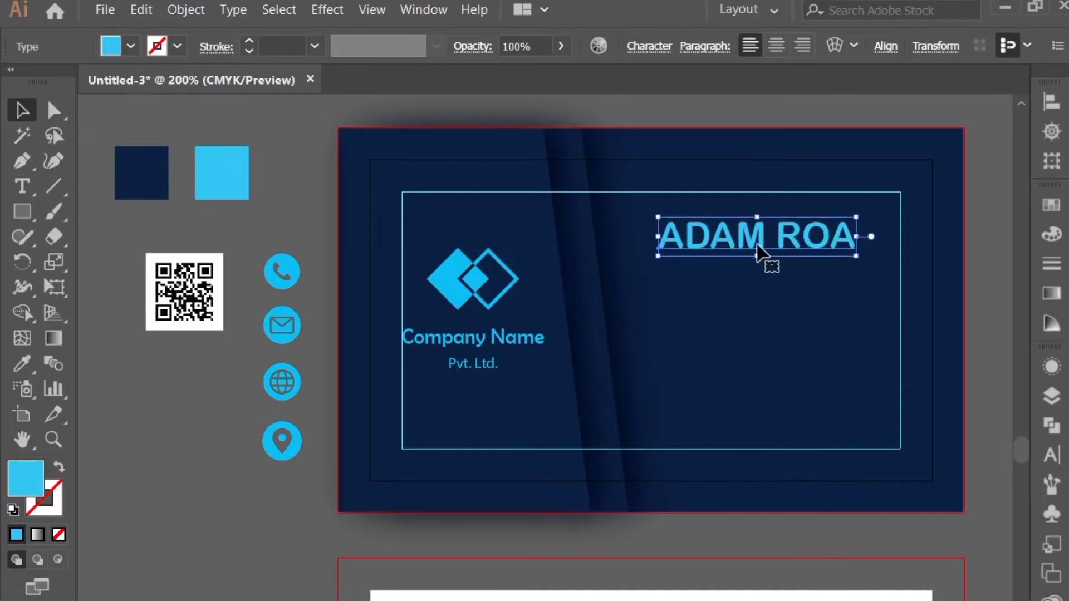
drag(758, 245, 758, 235)
click(749, 568)
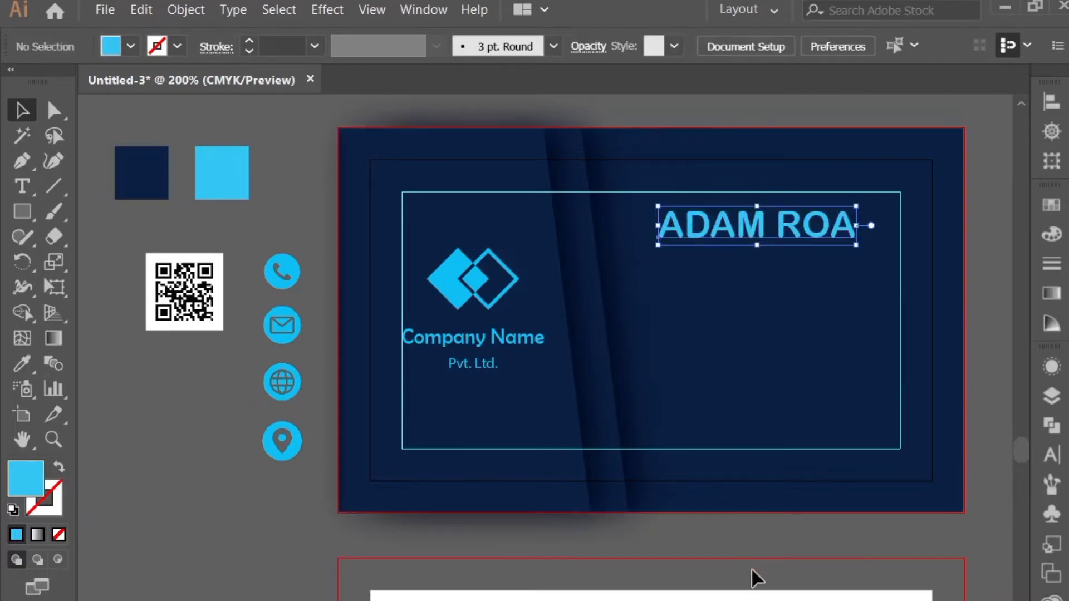
click(22, 212)
Draw a horizontal line under the name and trim its ends to the desired length.
click(53, 186)
drag(427, 248, 765, 249)
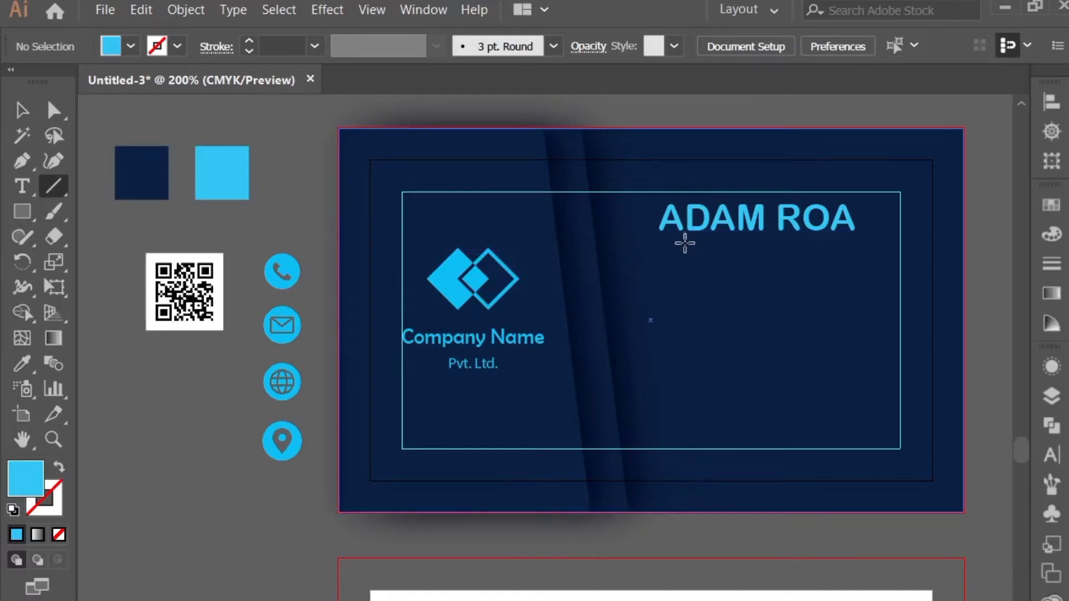
drag(686, 245, 874, 248)
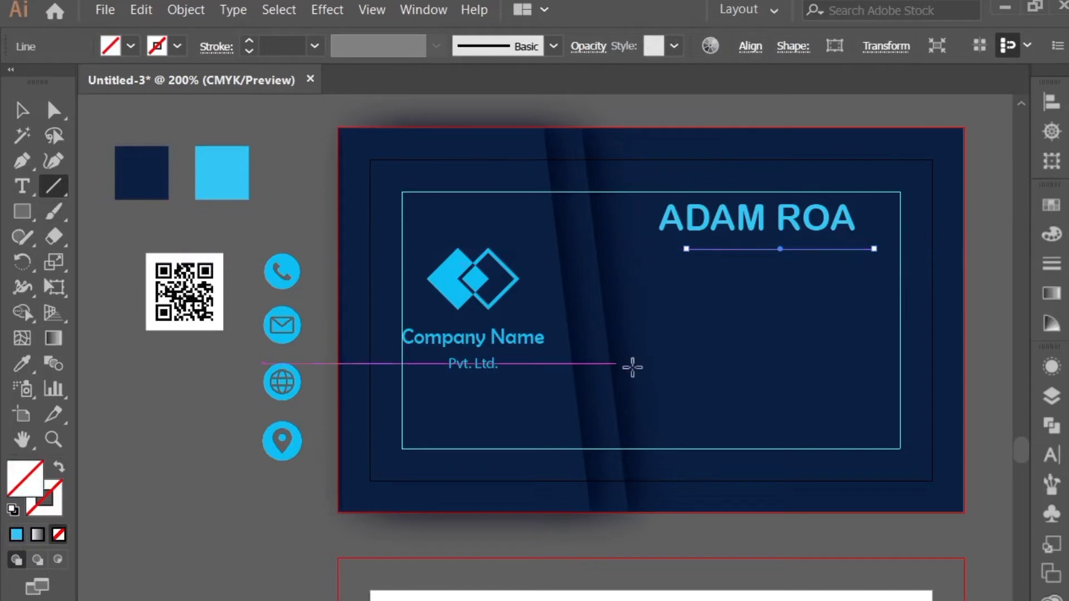
click(22, 111)
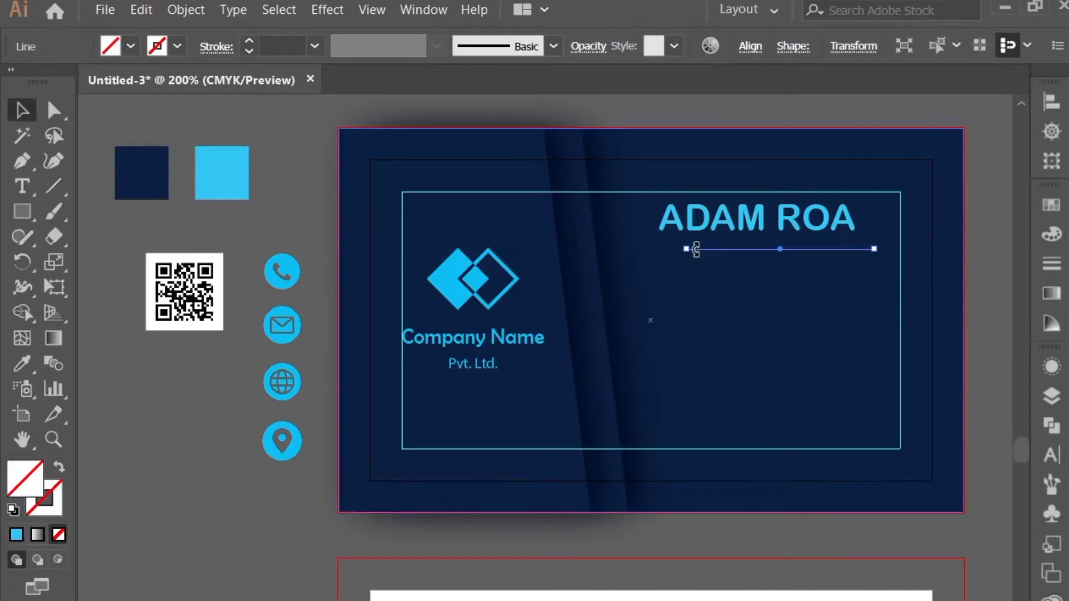
drag(686, 250, 652, 249)
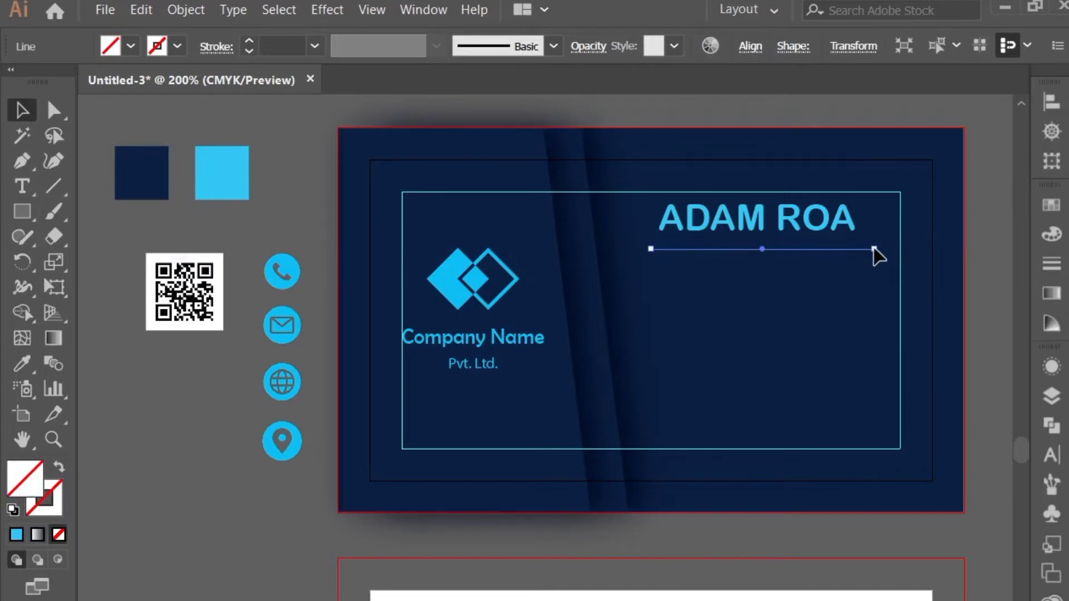
drag(874, 249, 860, 250)
Give the line a light-blue 2 pt stroke with no fill.
click(51, 503)
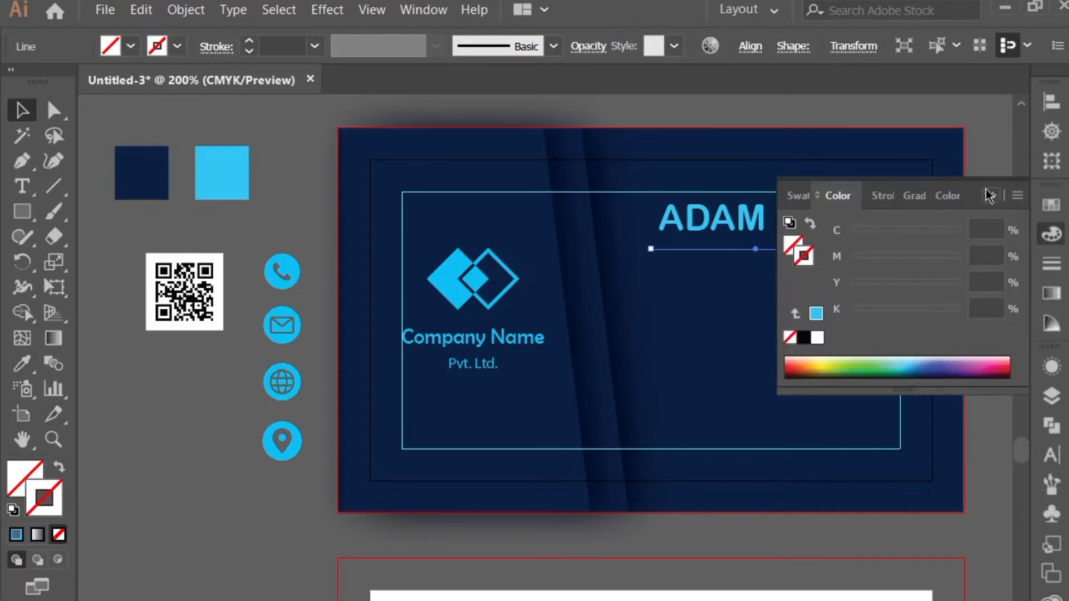
click(991, 194)
key(i)
click(223, 188)
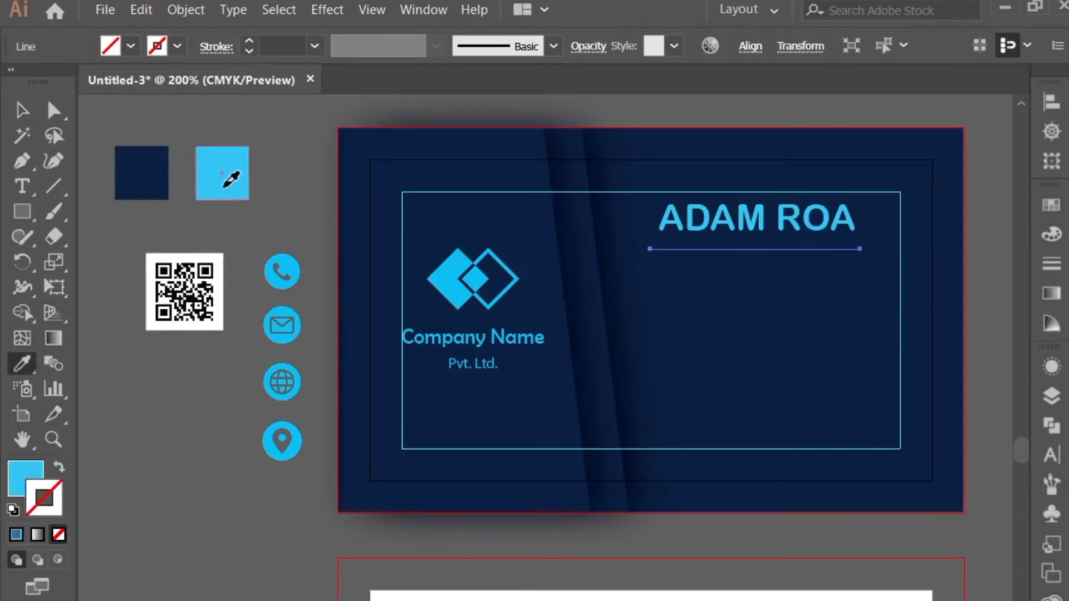
click(33, 112)
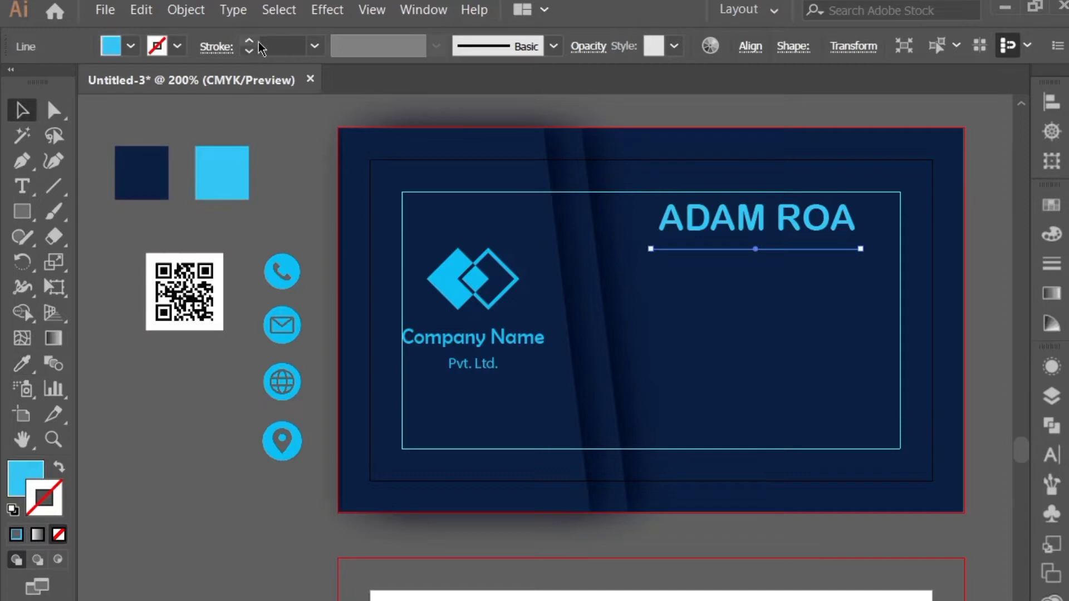
click(58, 467)
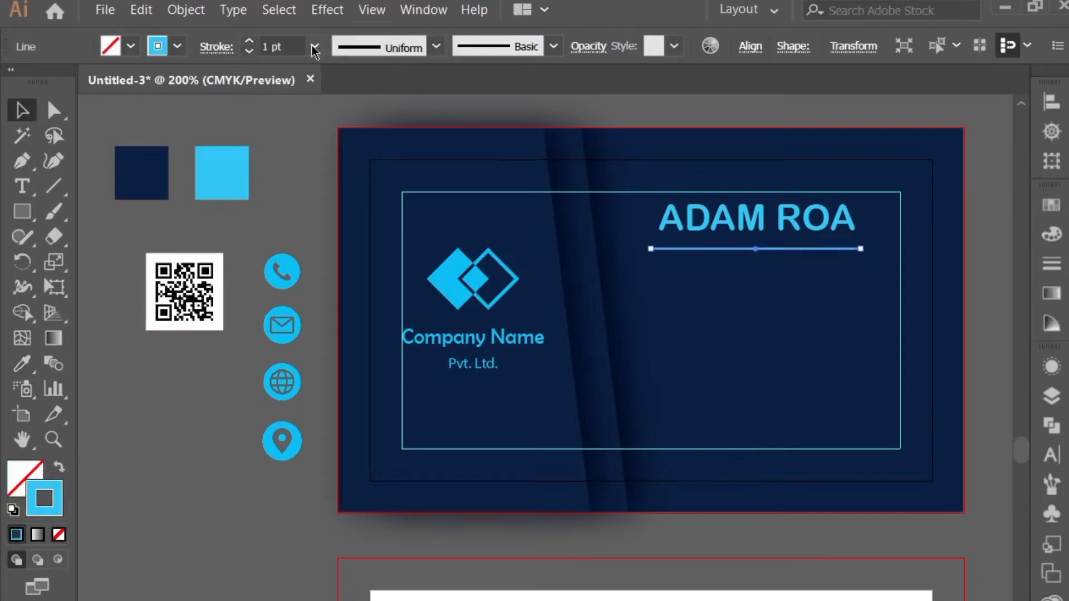
click(248, 43)
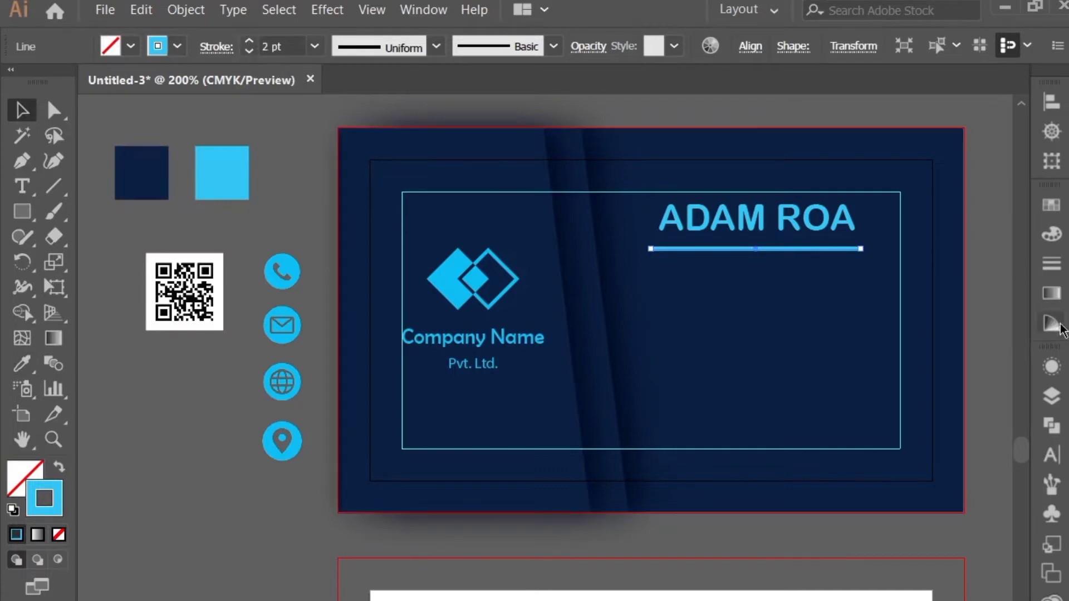
click(1051, 293)
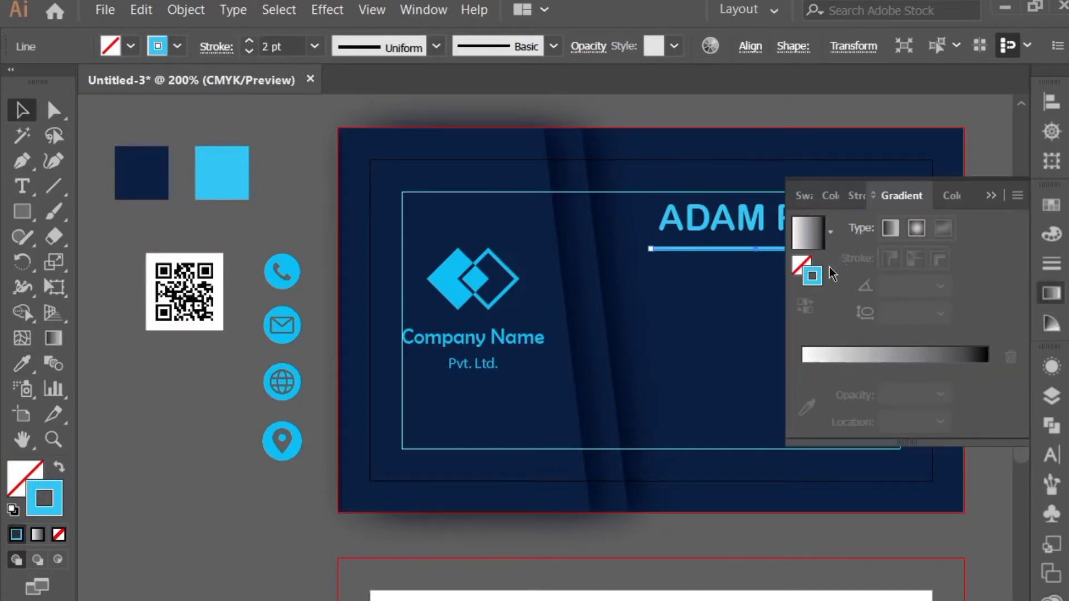
Apply the Orchid preset gradient to the line's stroke.
click(823, 237)
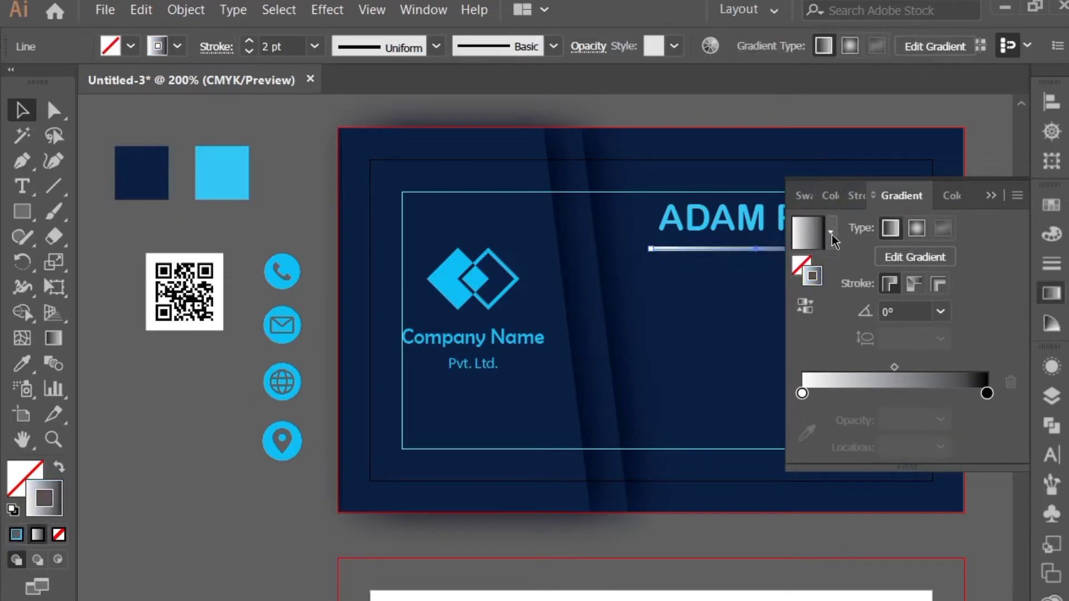
click(832, 235)
click(858, 241)
click(833, 235)
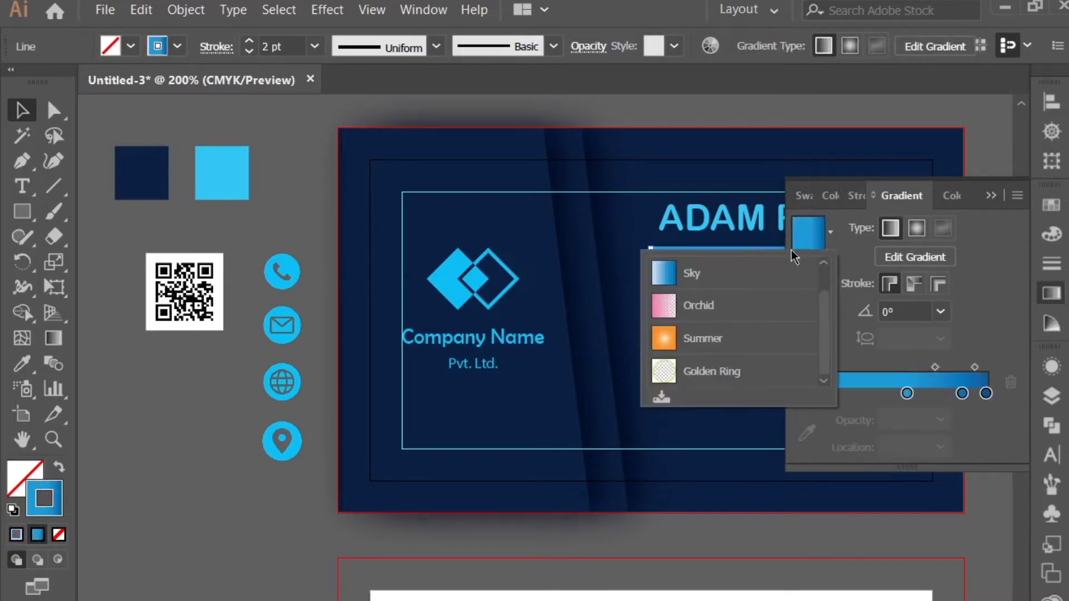
scroll(719, 345, up, 1)
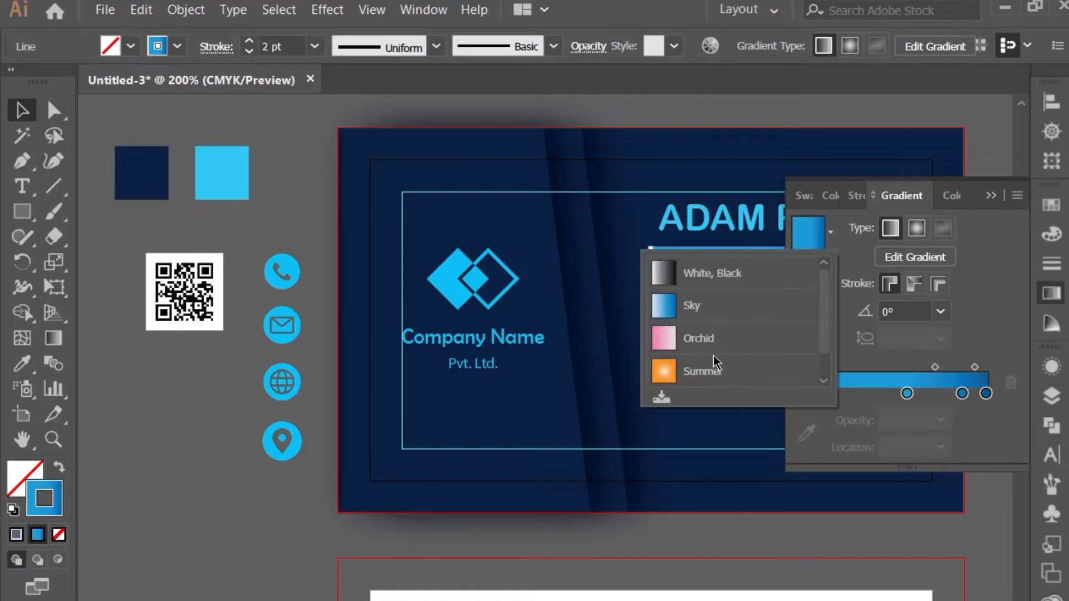
click(693, 341)
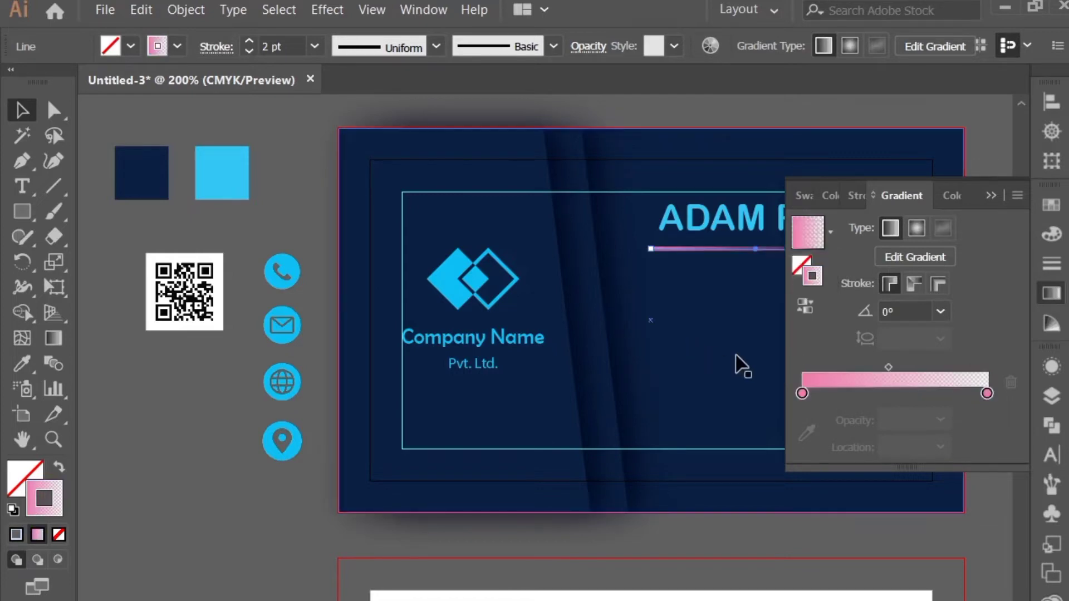
Set the gradient's right-end stop to the navy swatch colour.
click(986, 394)
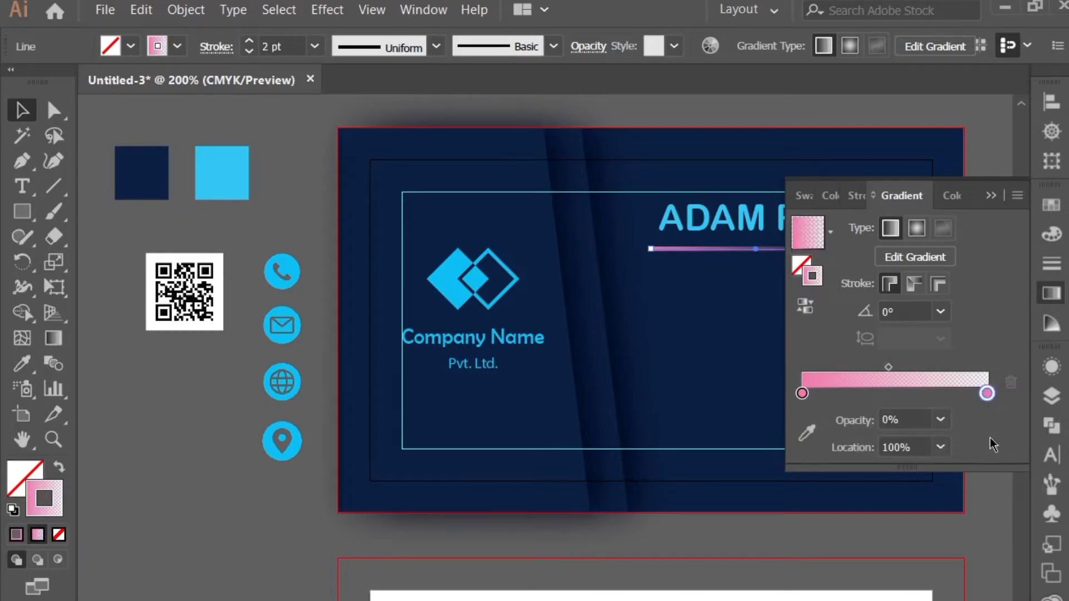
double_click(987, 394)
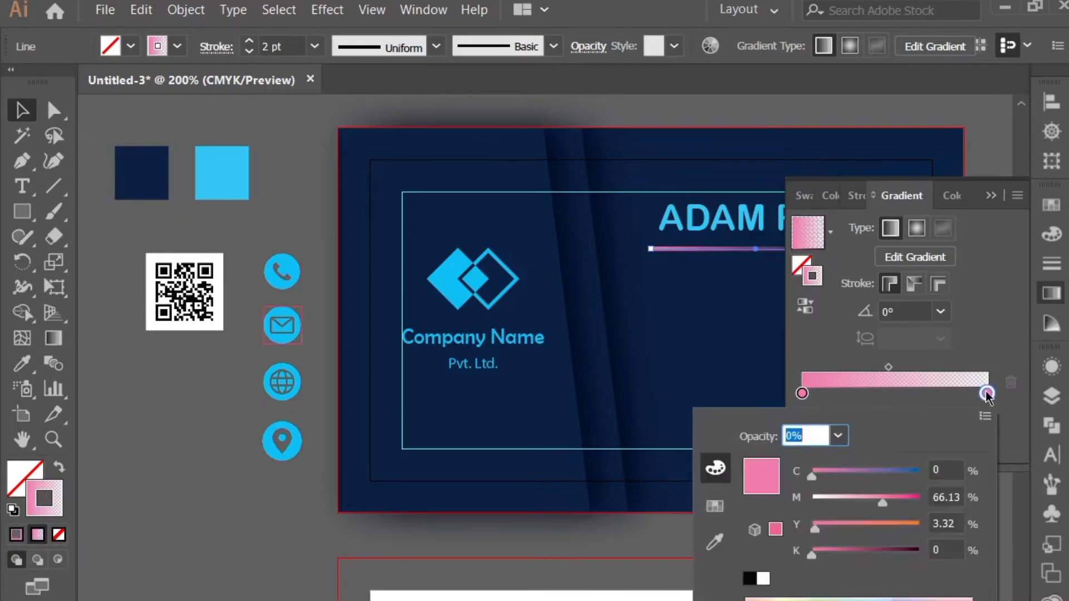
key(Return)
double_click(987, 394)
key(Return)
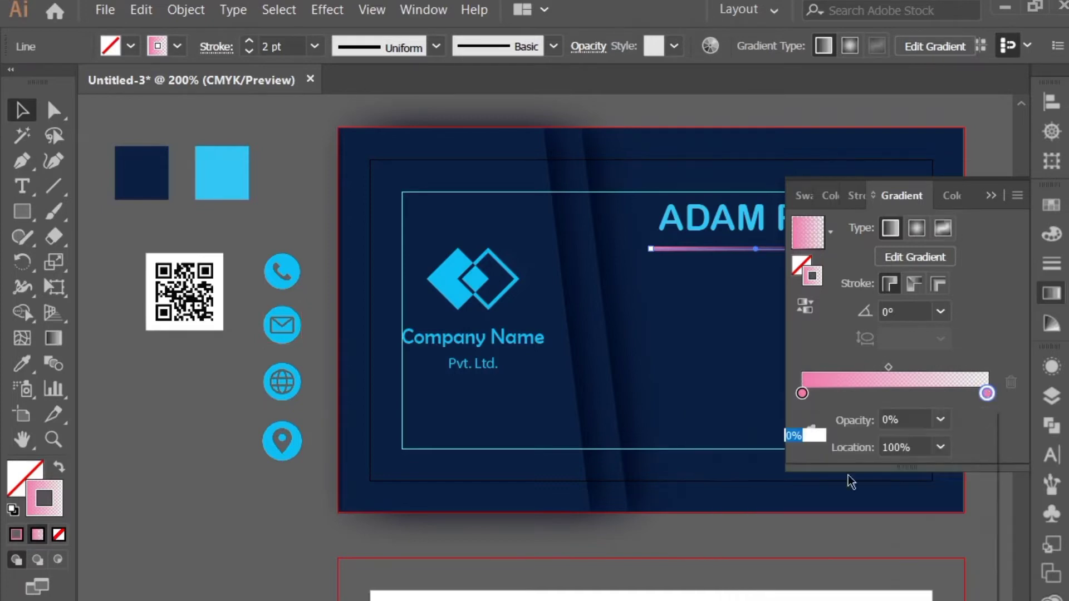
double_click(987, 394)
click(715, 542)
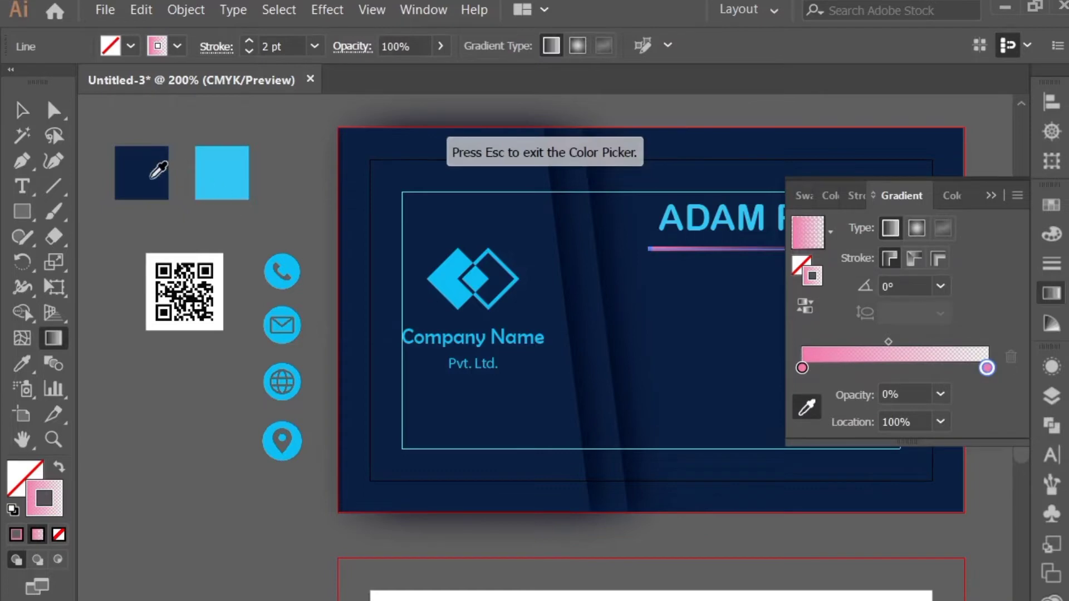
click(141, 173)
Move the pink stop to the middle, add a navy left stop, and make the middle stop light blue.
click(21, 112)
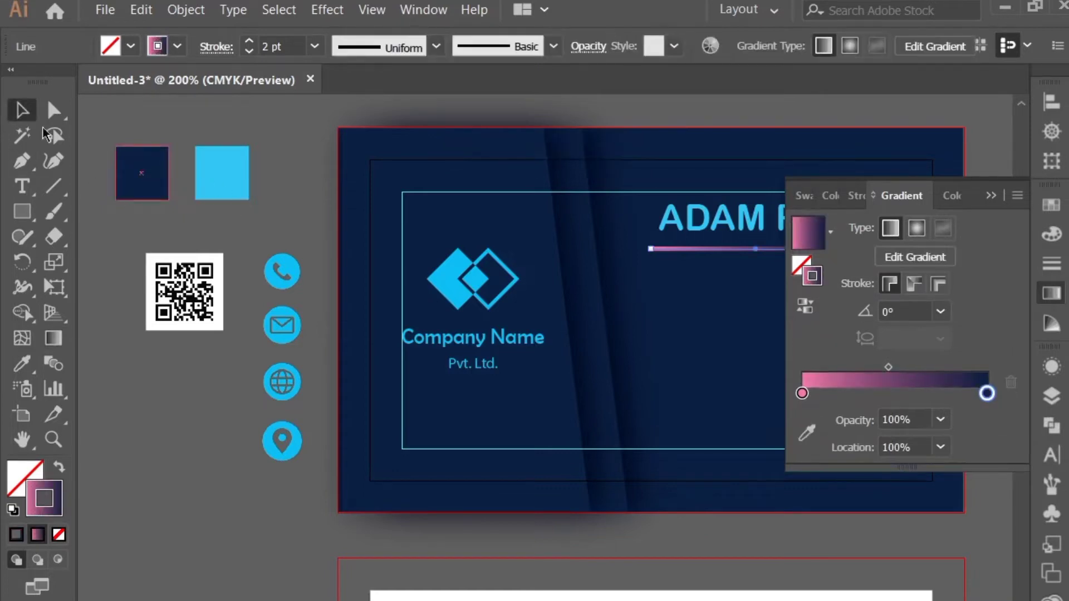
drag(888, 367, 896, 367)
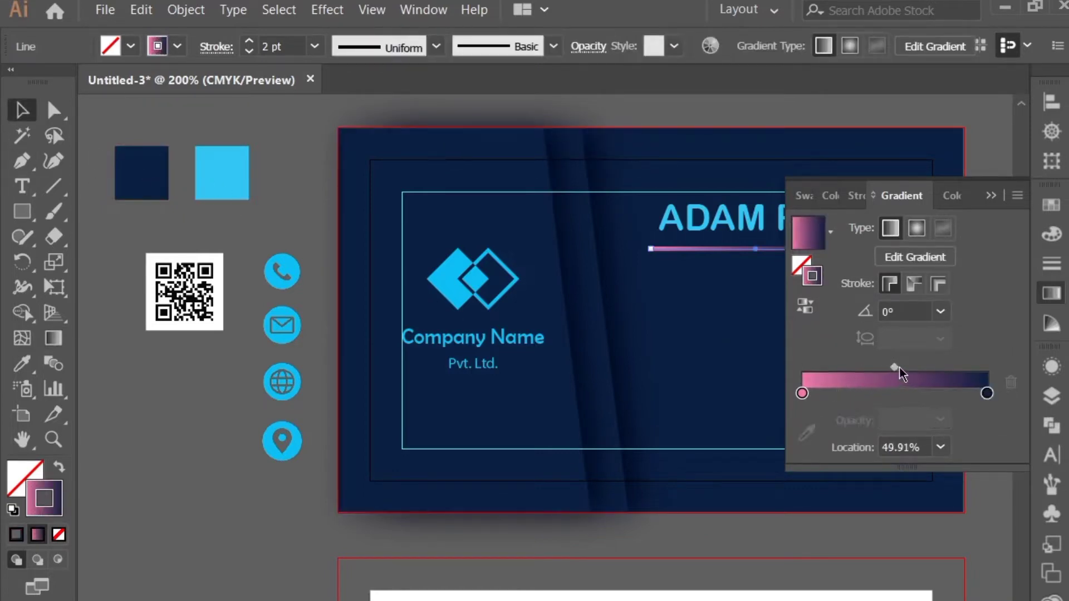
drag(802, 393, 903, 397)
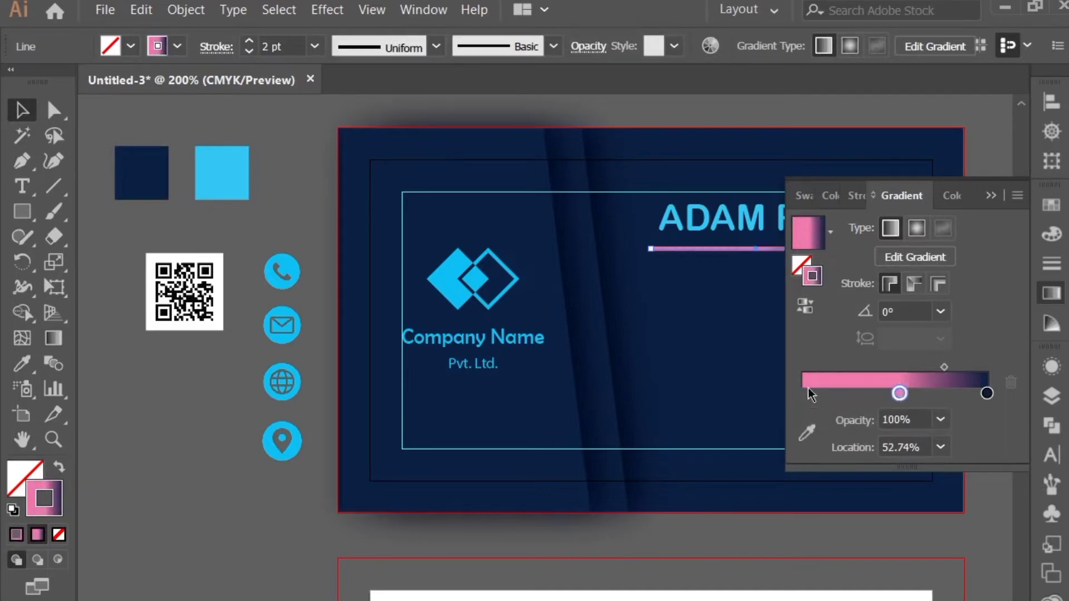
drag(816, 394, 794, 397)
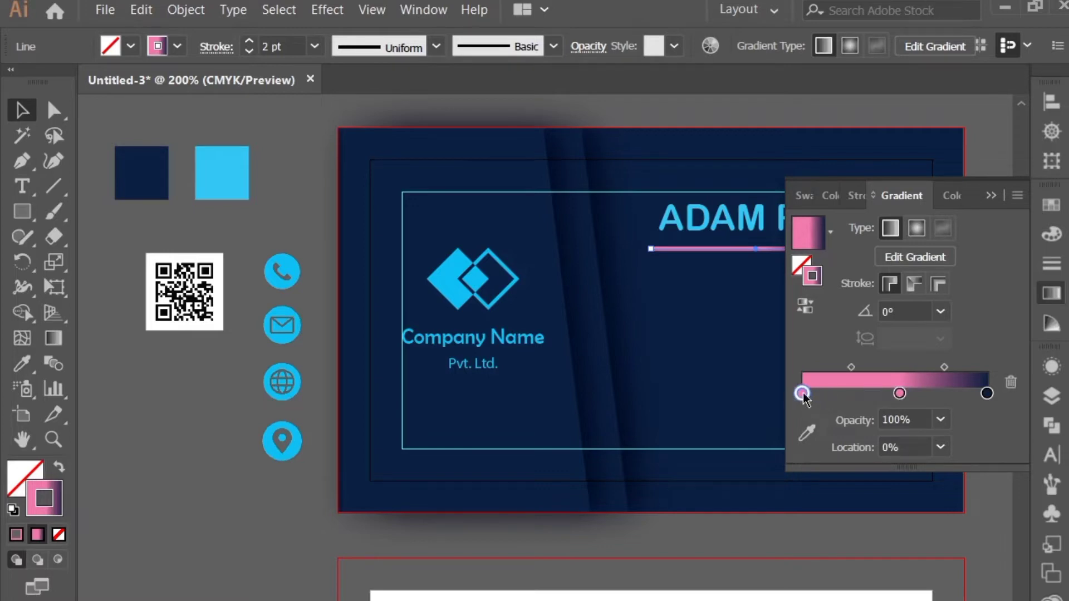
click(813, 438)
click(142, 173)
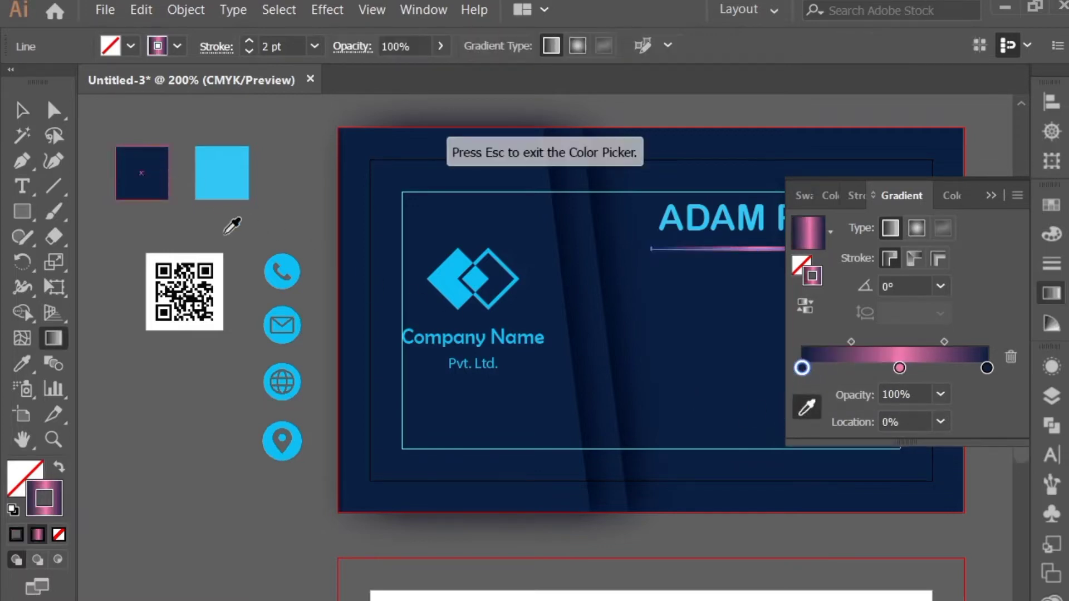
click(900, 368)
click(221, 173)
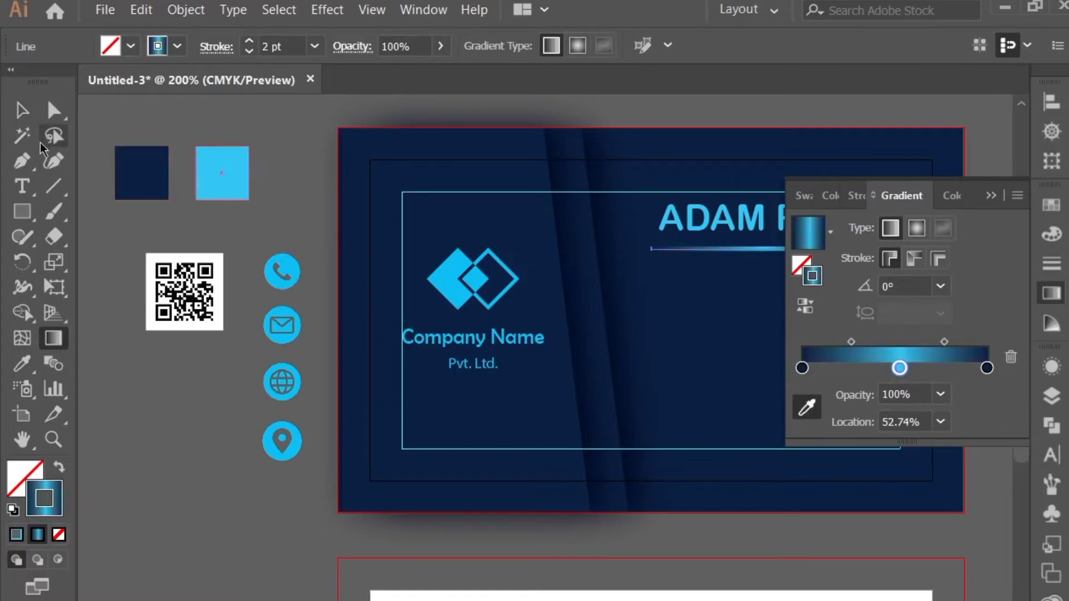
Fine-tune the stop and midpoint positions, centring the cyan stop at about 52.74%.
click(25, 118)
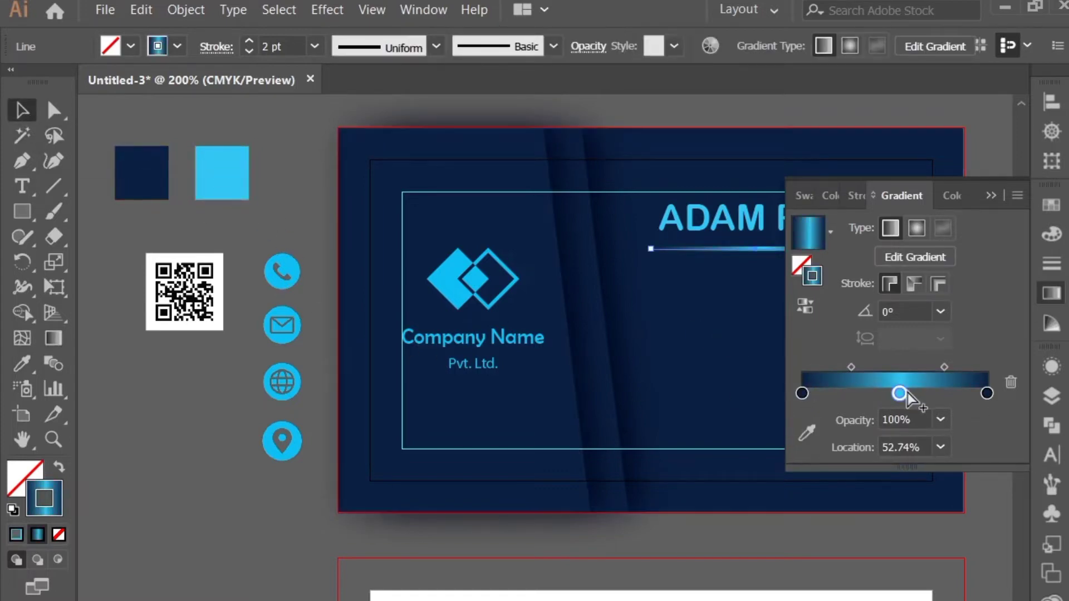
drag(900, 394, 895, 394)
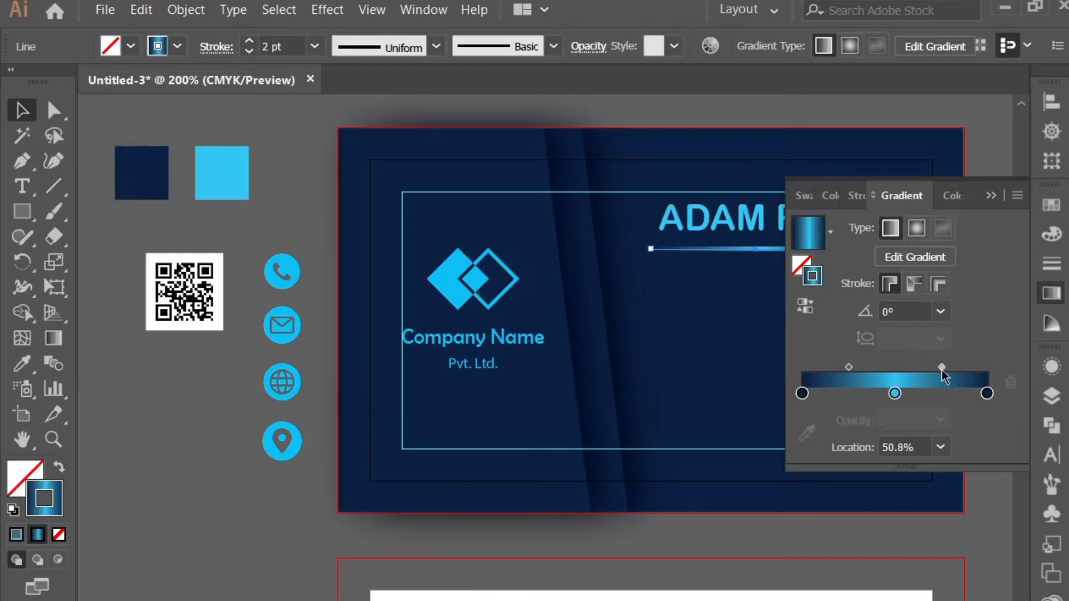
drag(941, 367, 932, 368)
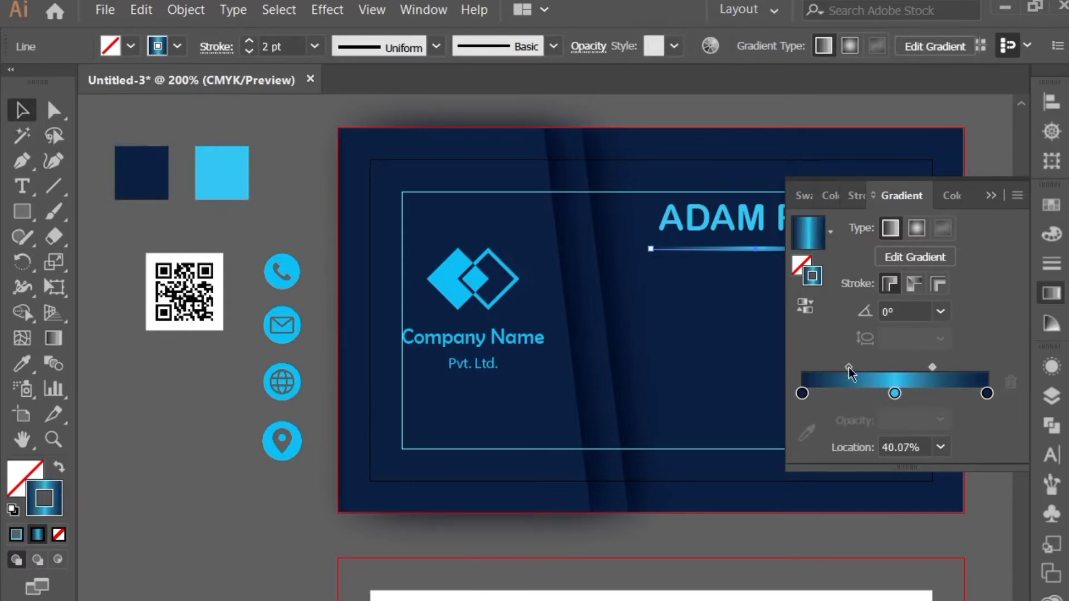
drag(848, 368, 828, 368)
drag(933, 366, 949, 369)
drag(829, 366, 837, 366)
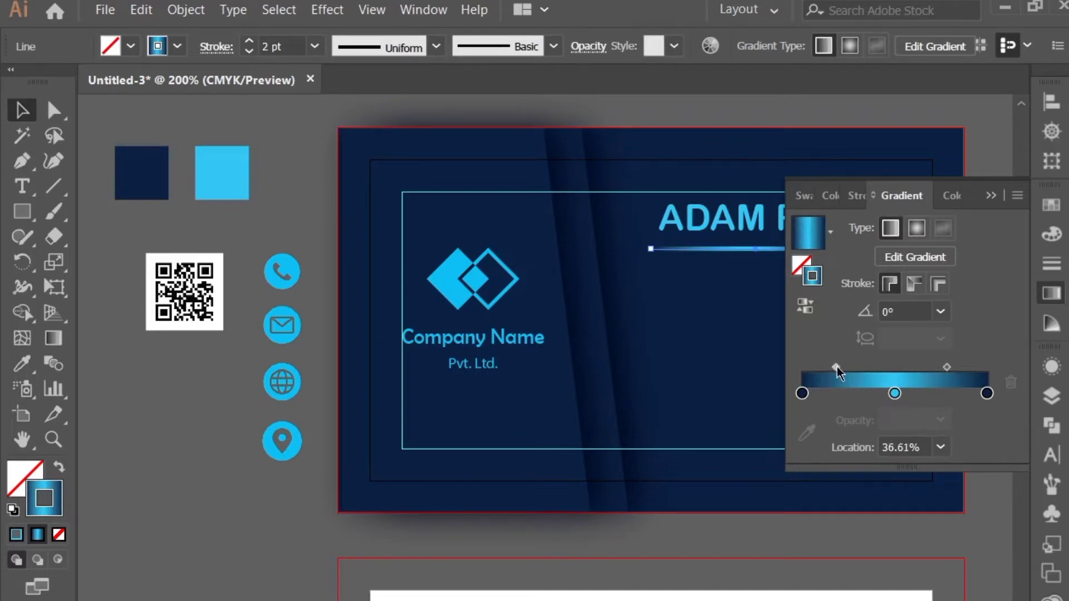
drag(947, 369, 943, 368)
drag(894, 393, 899, 393)
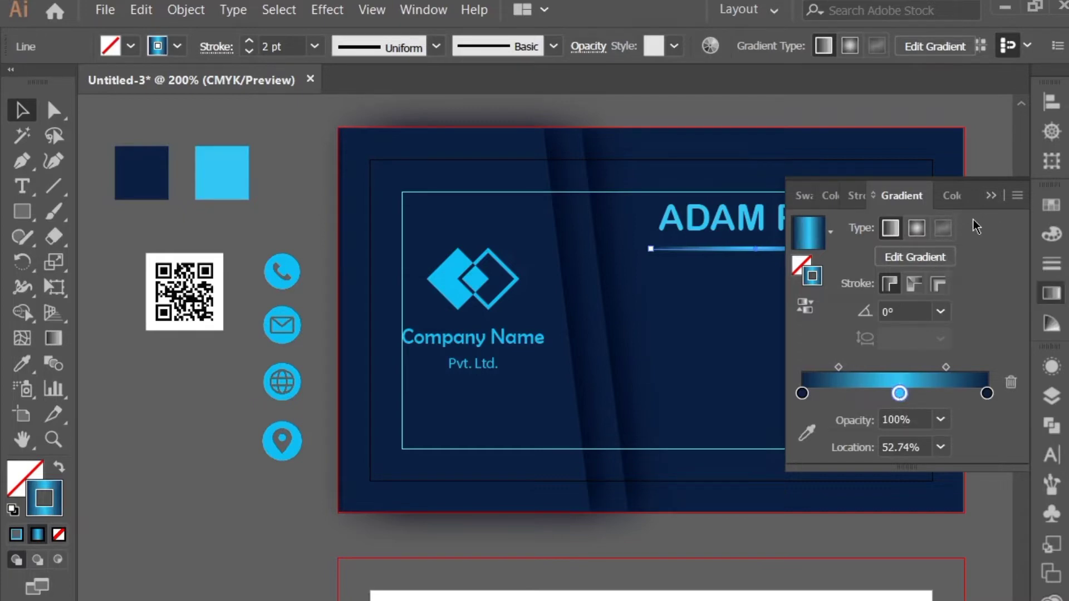
Apply a lens-shaped width profile so the underline tapers at both ends.
click(992, 195)
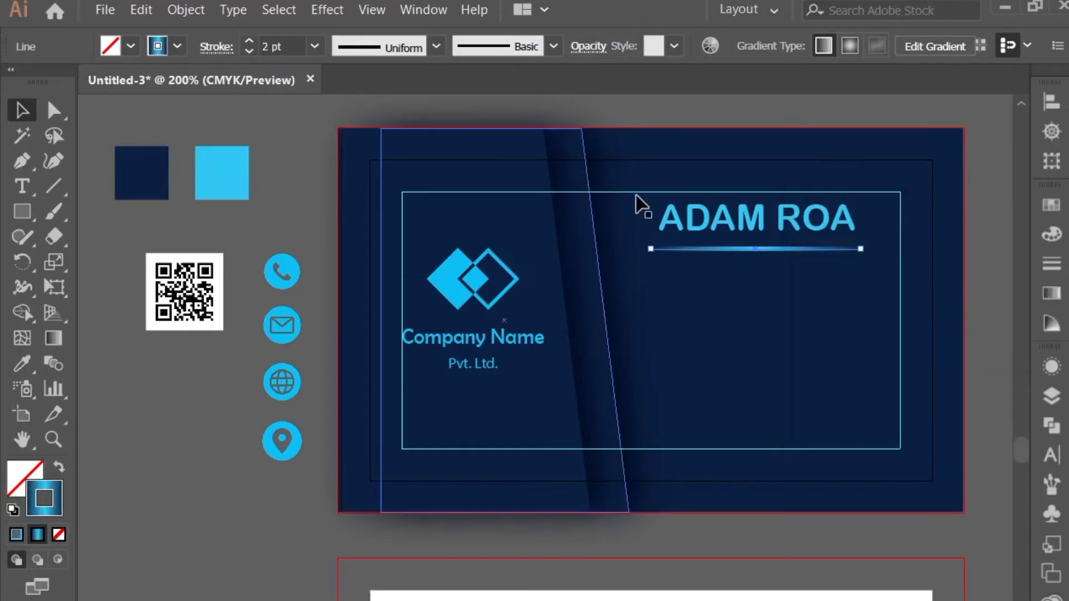
click(436, 47)
click(368, 277)
click(436, 47)
click(420, 116)
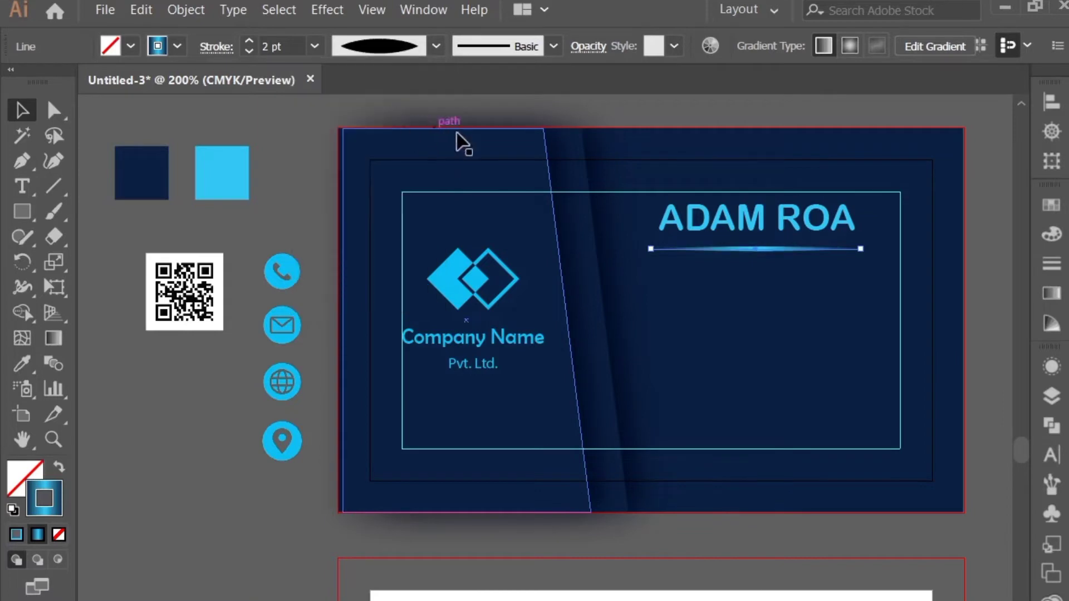
click(175, 119)
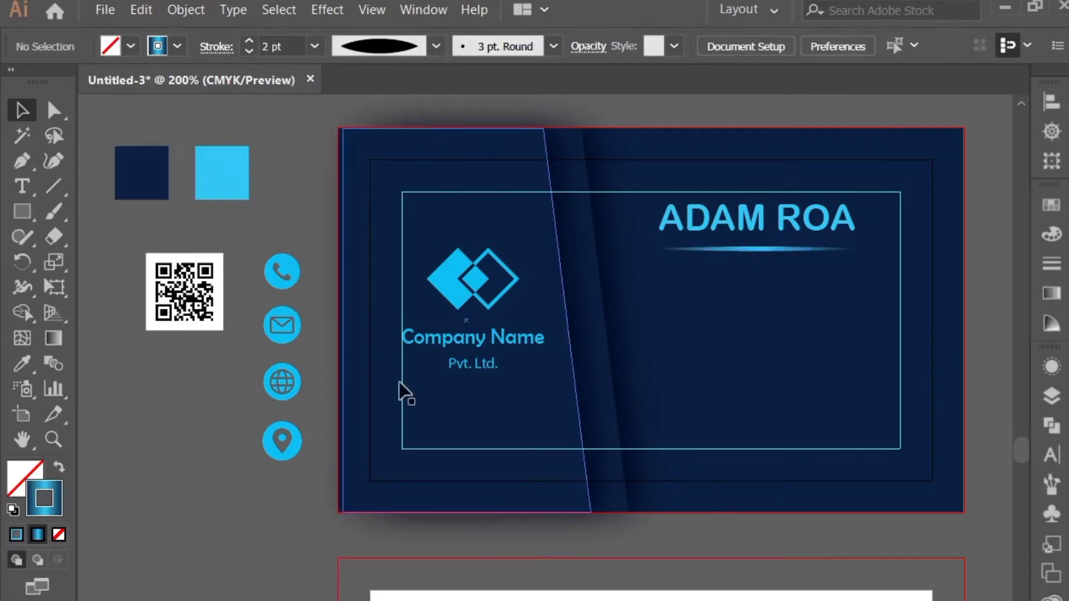
click(763, 250)
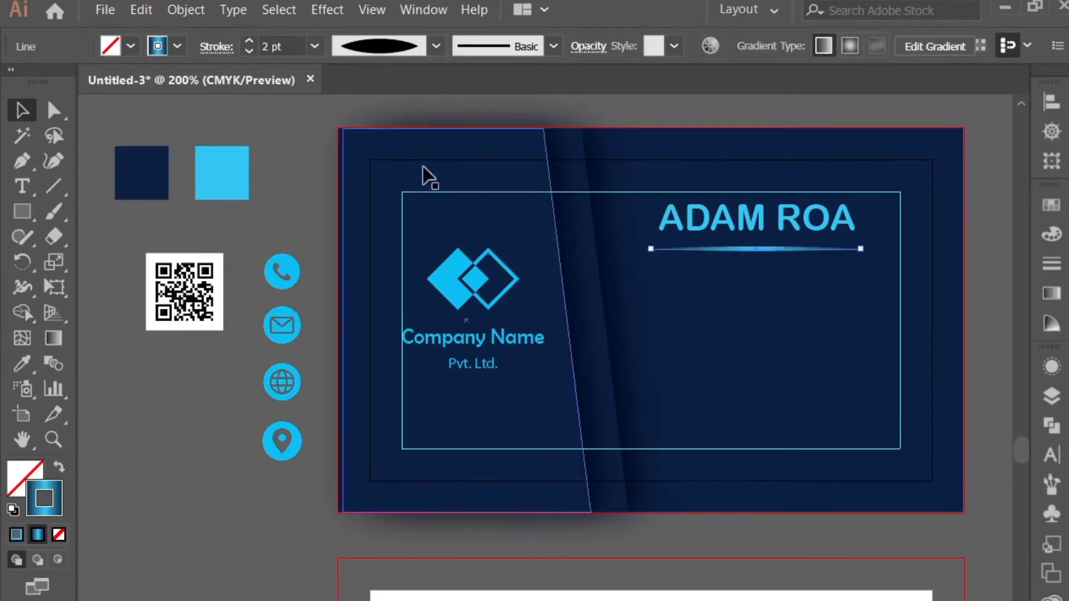
click(249, 52)
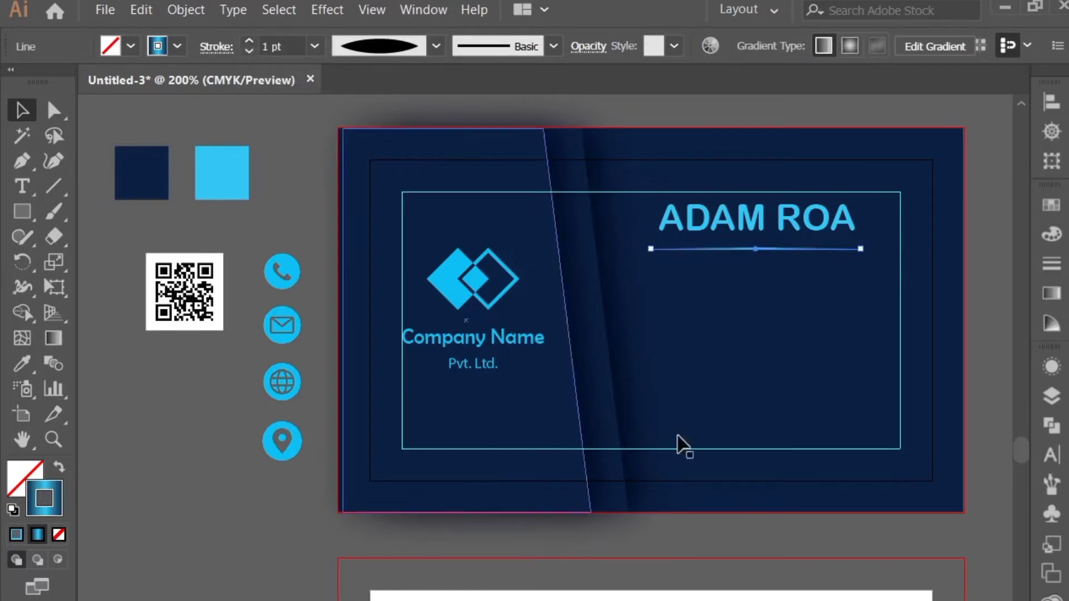
key(Up)
key(Up)
key(Up)
key(Up)
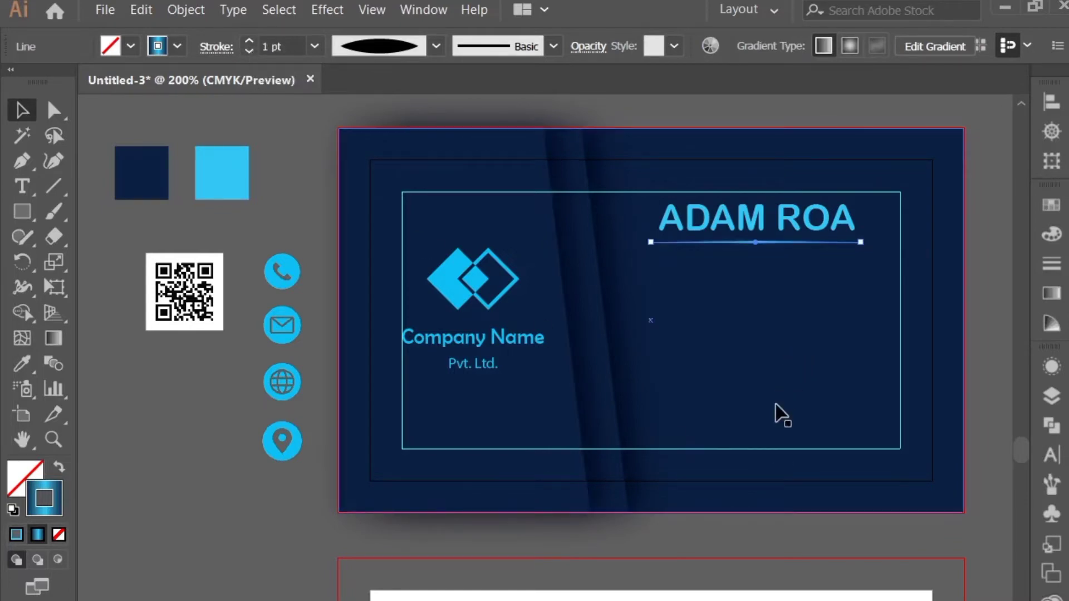
key(Up)
key(Up)
key(Up)
click(742, 548)
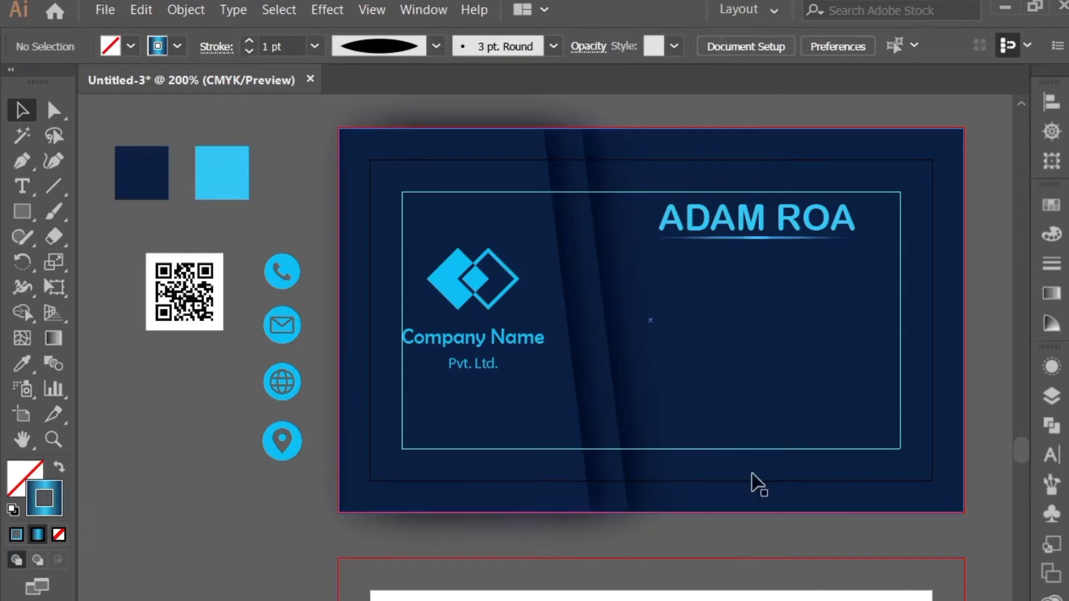
scroll(795, 298, up, 1)
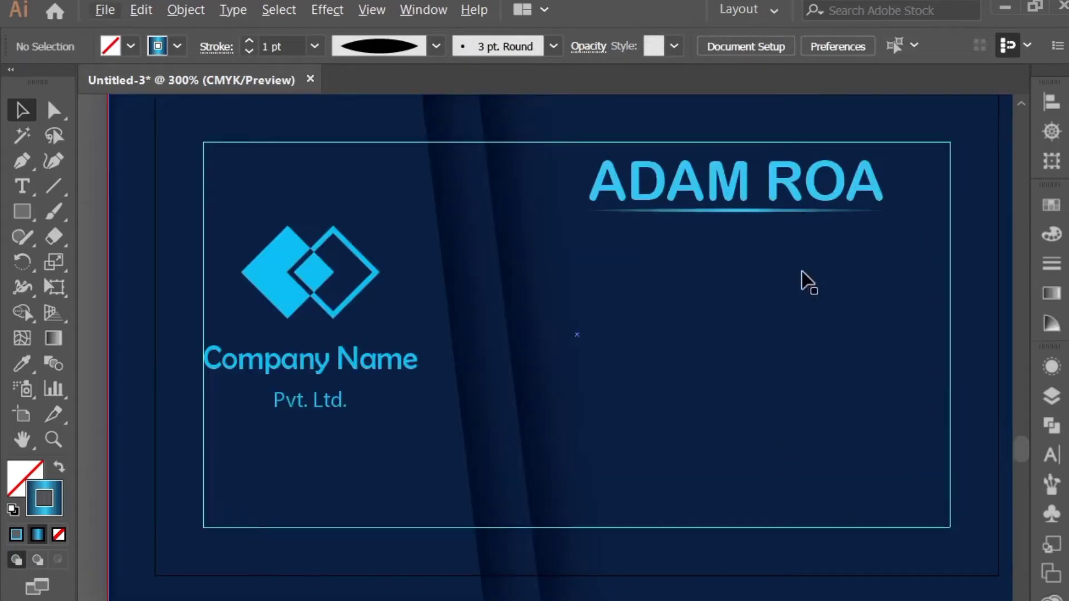
click(22, 186)
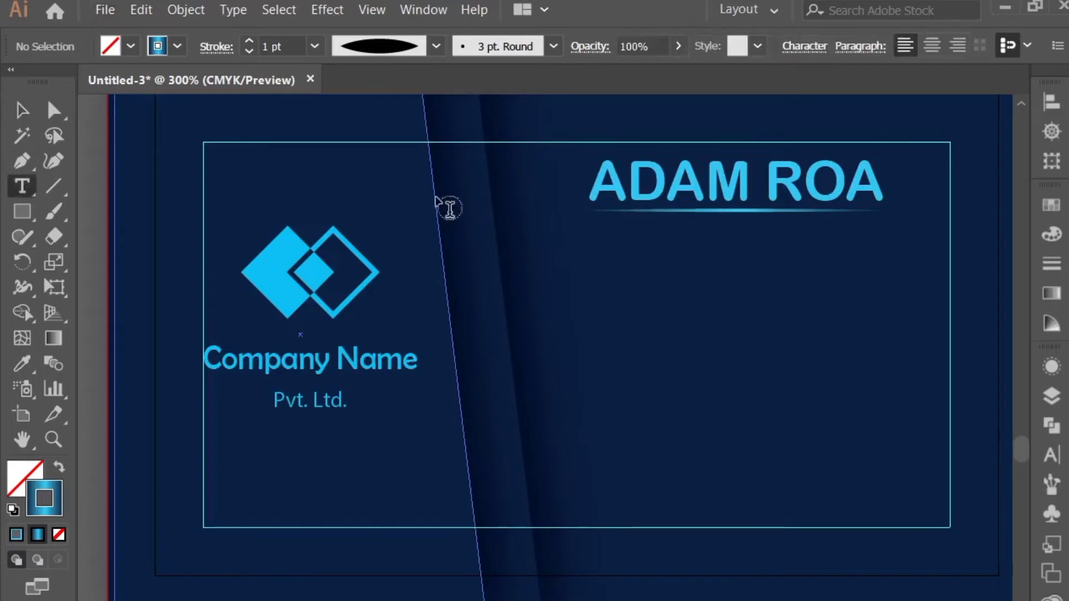
click(592, 245)
text(Gra)
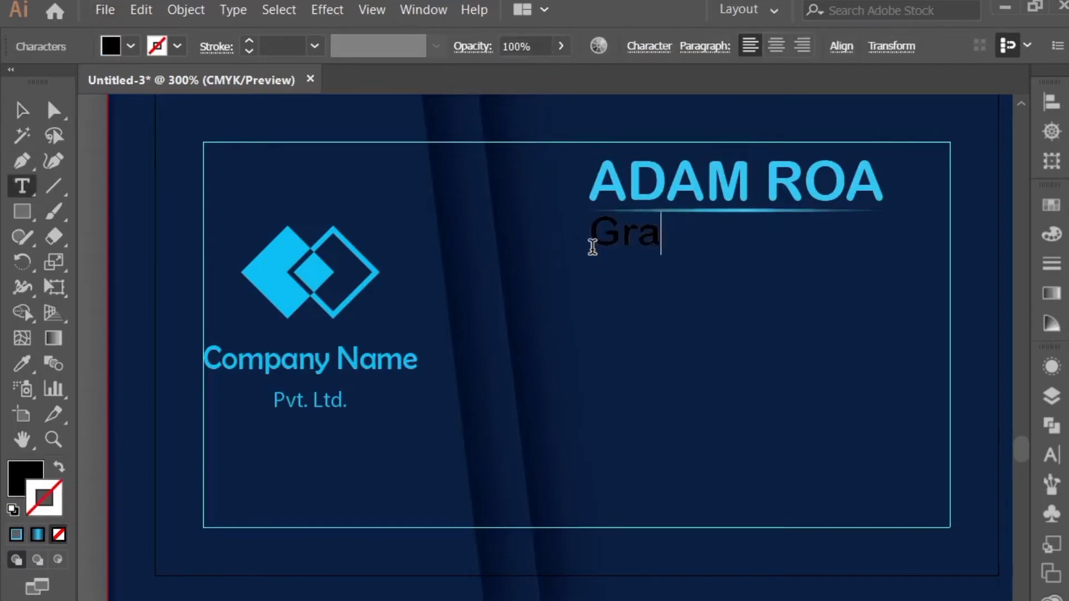
text(phic Designer)
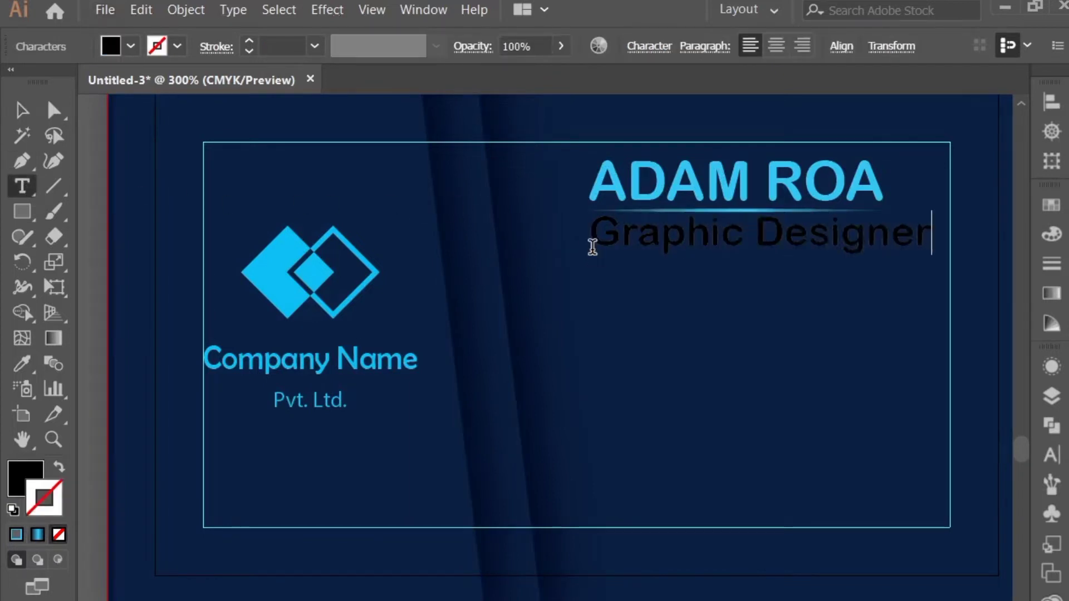
key(Escape)
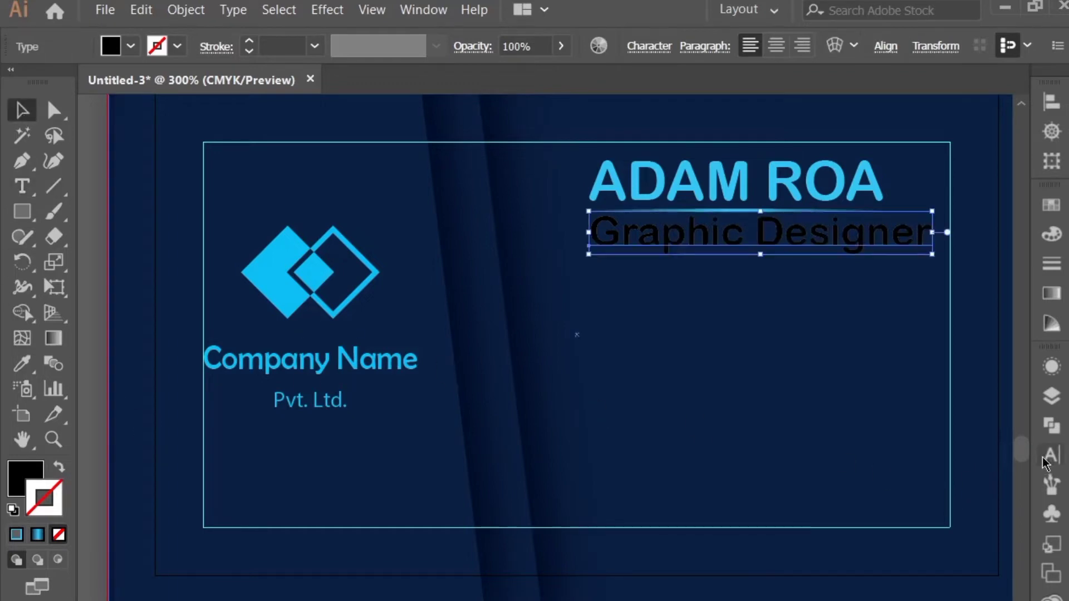
click(21, 365)
click(253, 270)
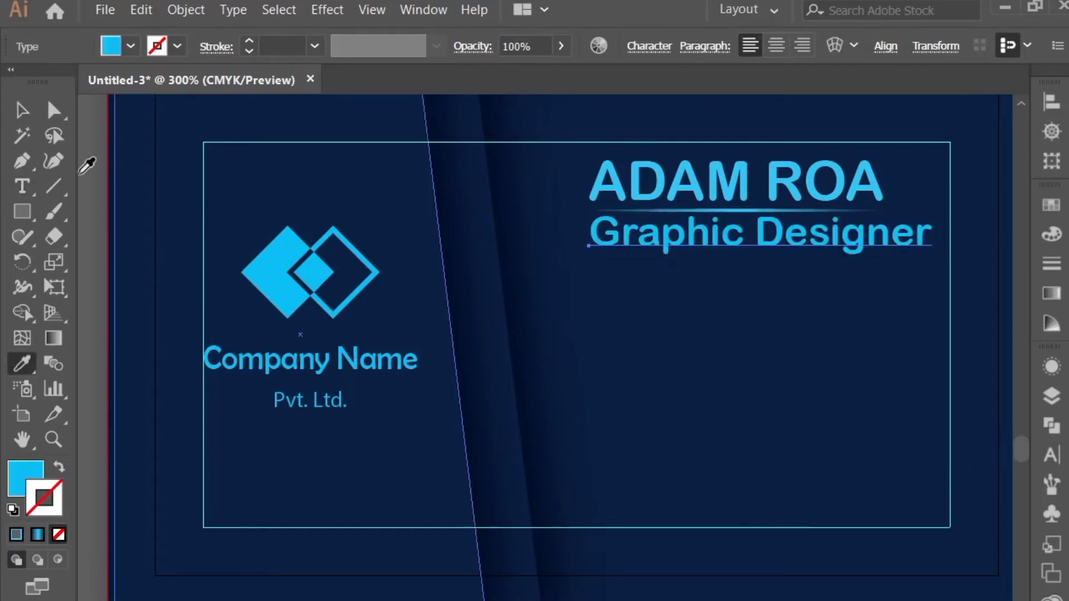
key(v)
Set 'Graphic Designer' to Futura Bk BT, shrink it to about 7.66 pt, and centre it under the name.
click(1014, 389)
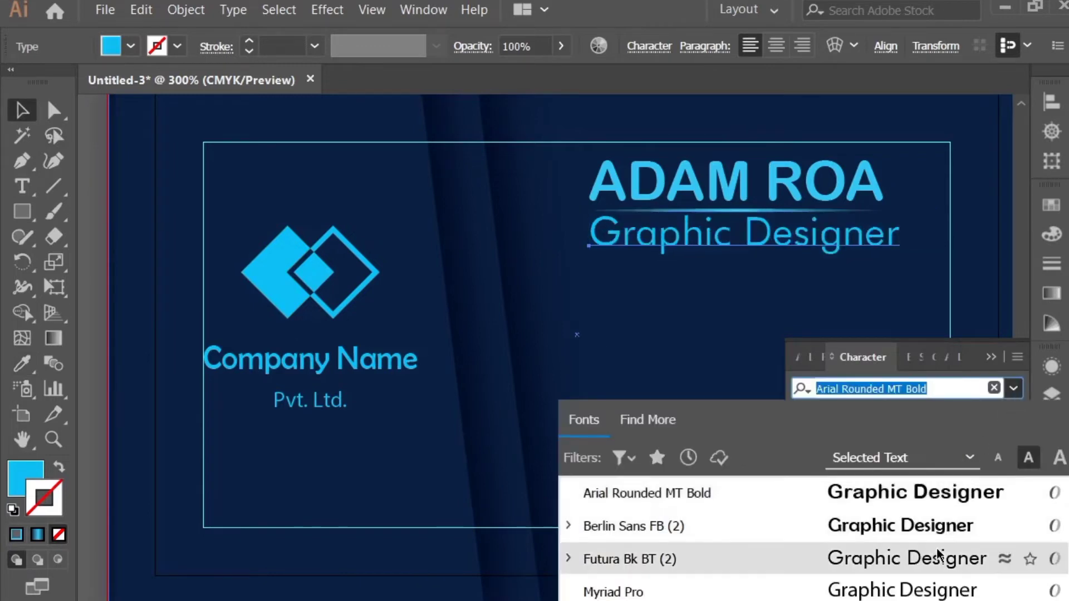
click(925, 563)
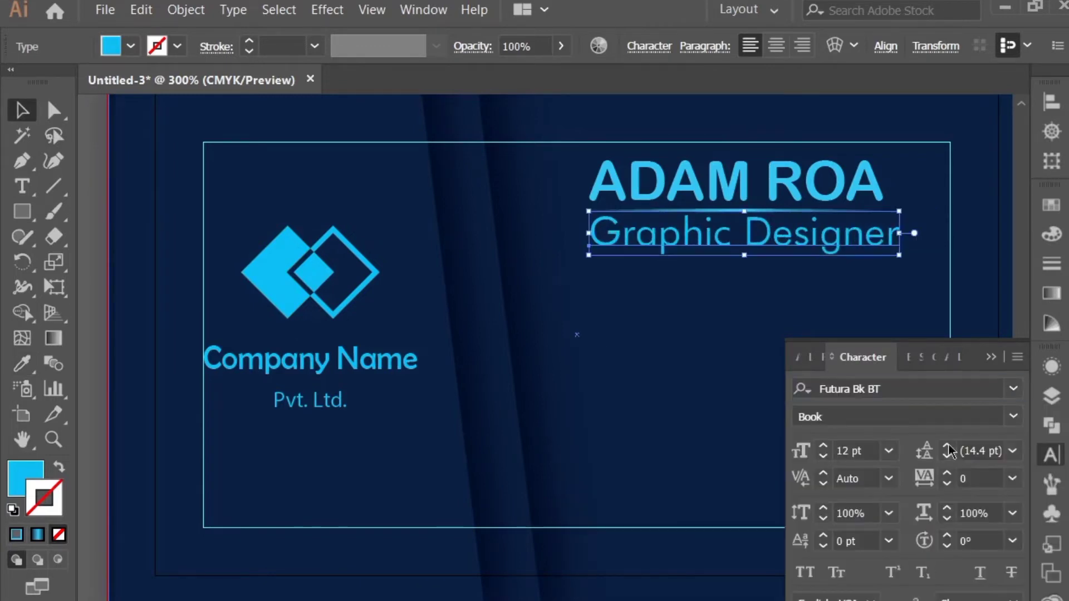
drag(900, 212, 787, 228)
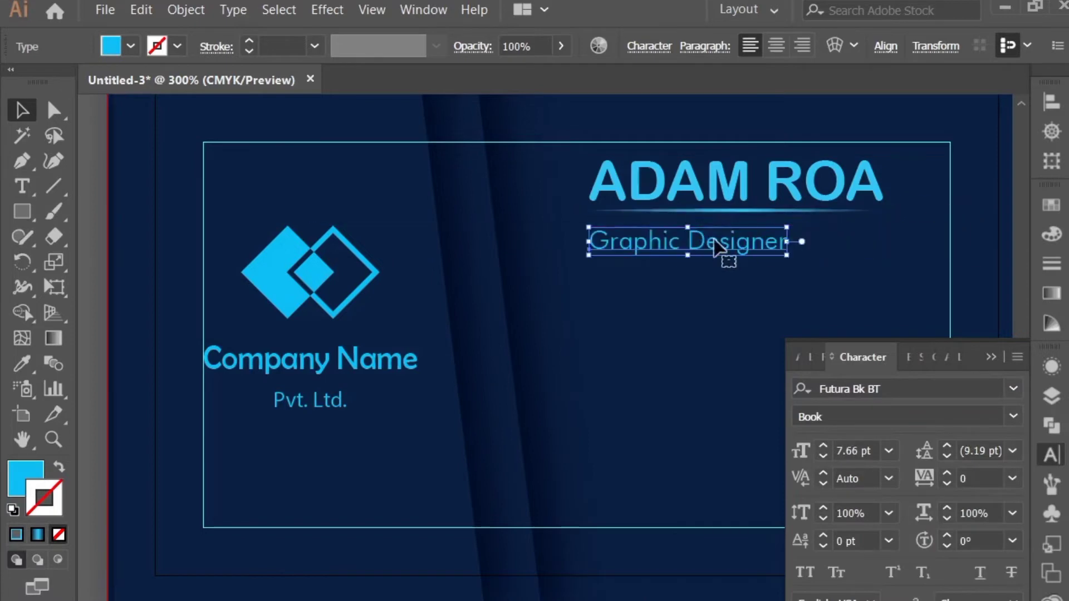
drag(693, 253, 738, 248)
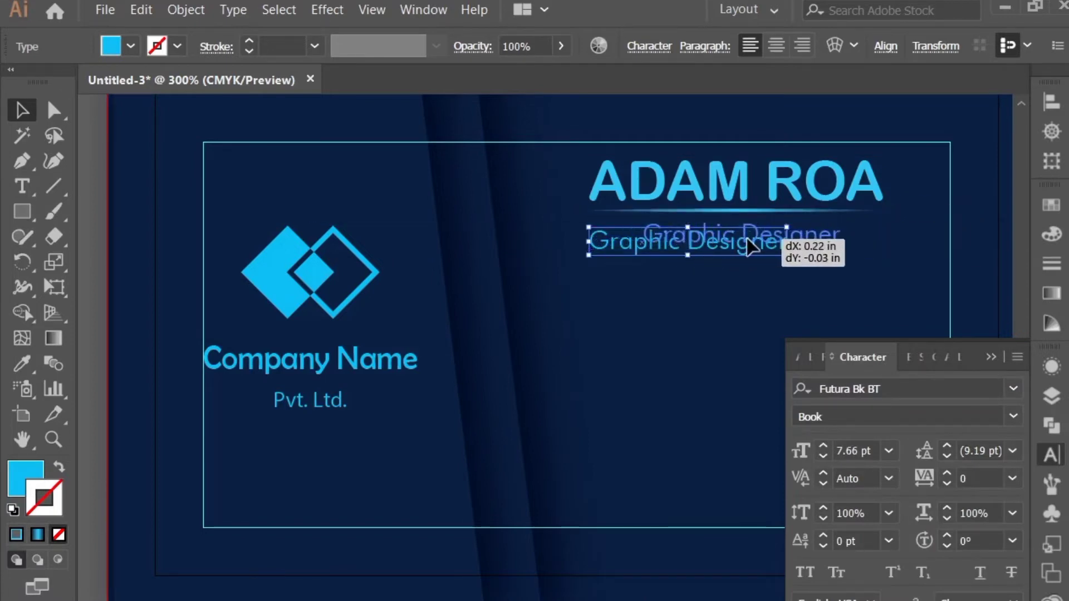
click(724, 187)
shift+click(740, 233)
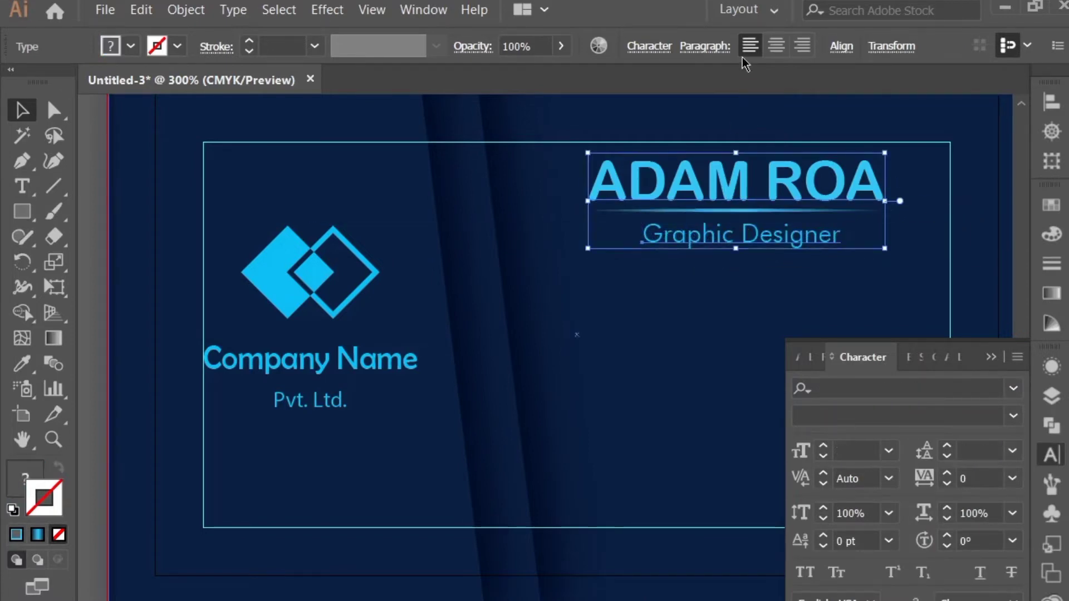
click(842, 47)
click(666, 107)
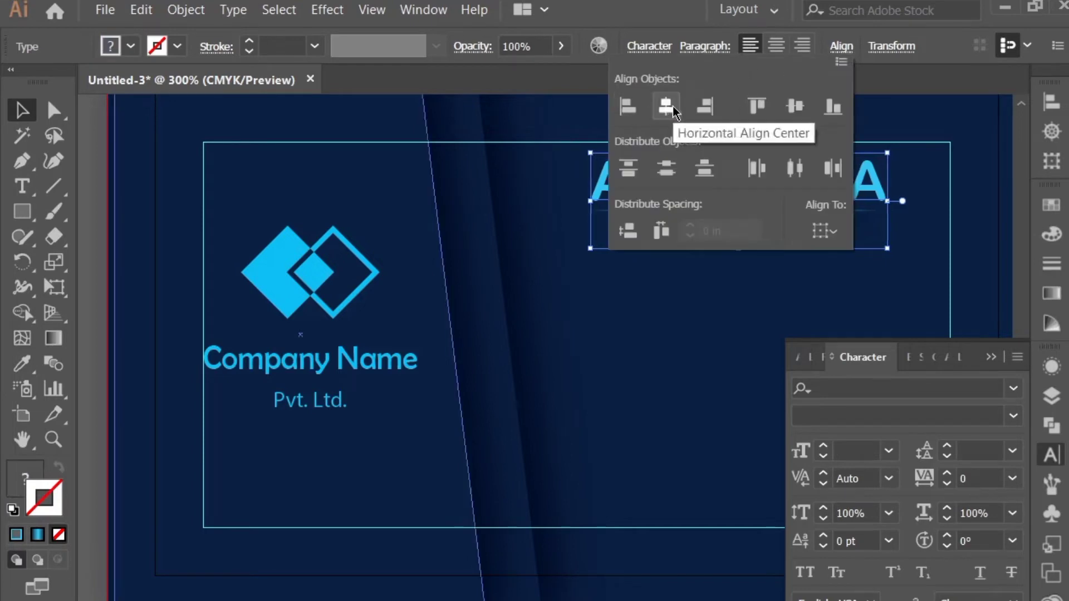
click(624, 483)
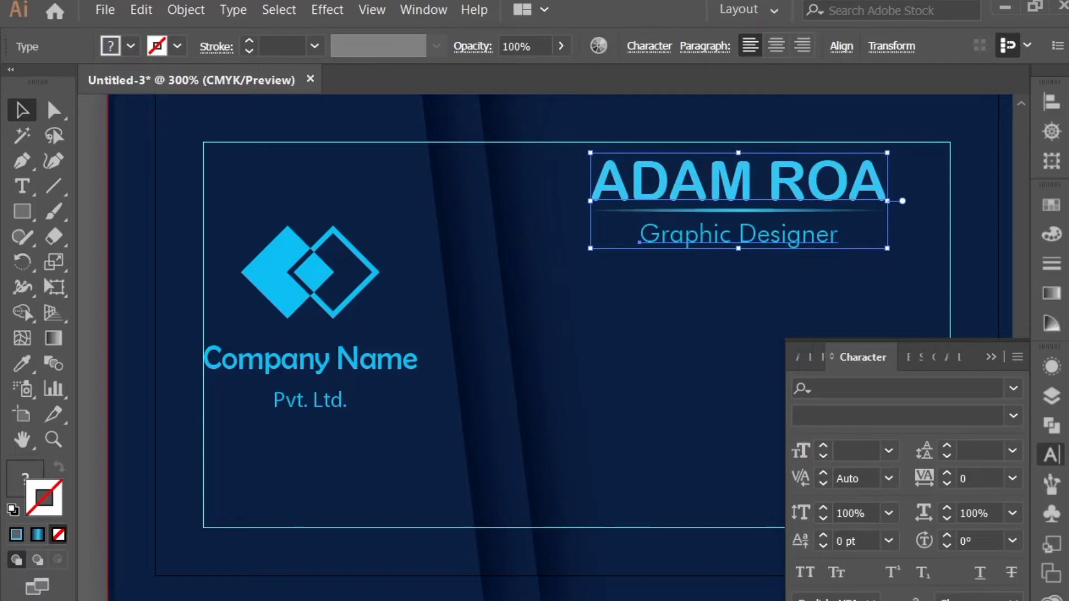
click(985, 356)
Marquee-select the four contact icons and bring them onto the card below the title.
click(700, 593)
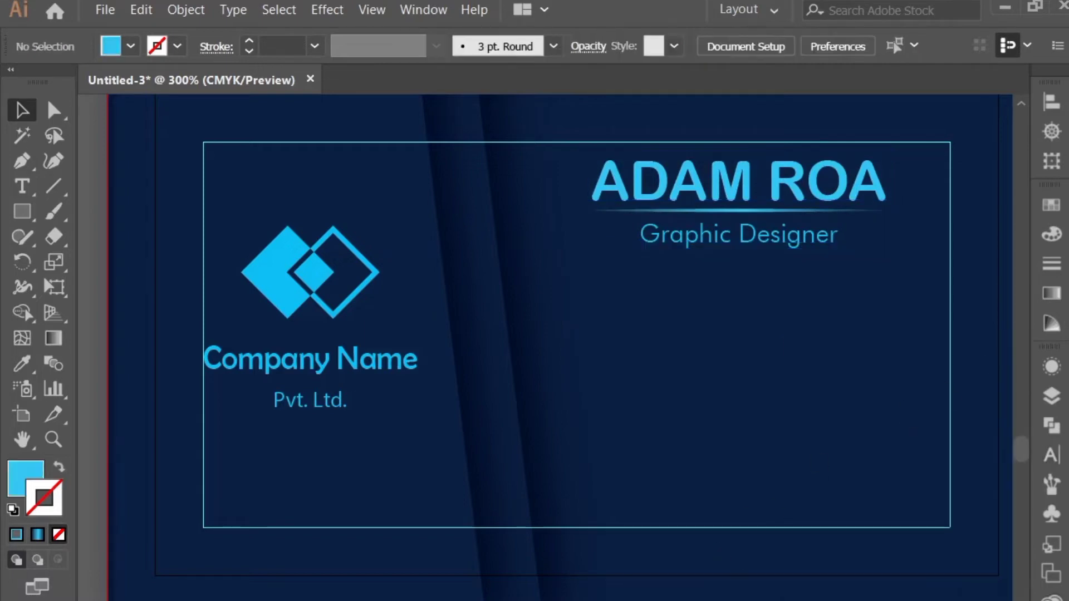
drag(442, 344, 557, 334)
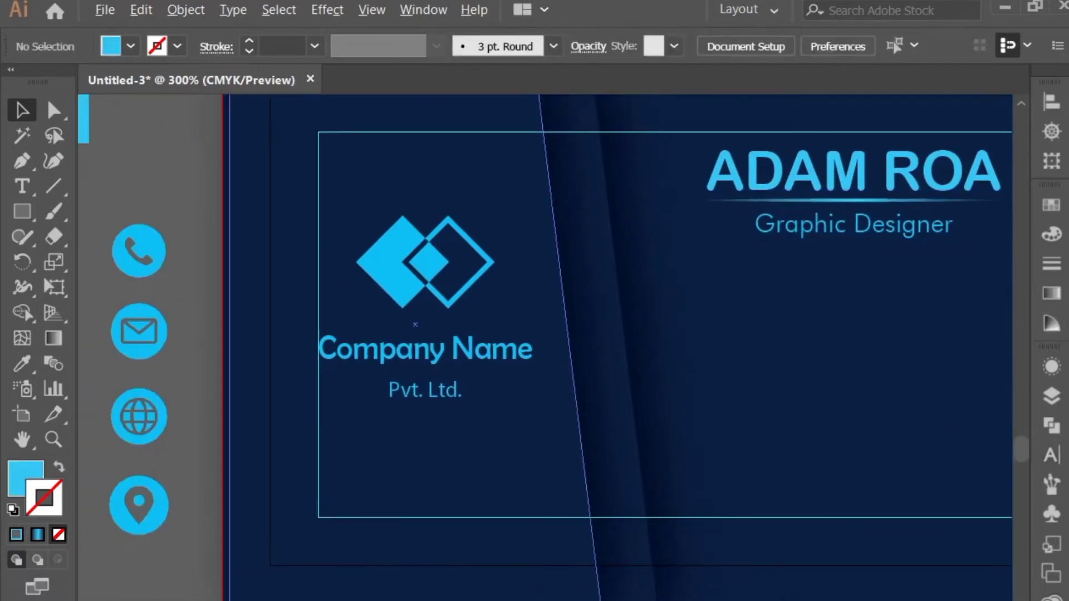
alt+scroll(490, 587, down, 1)
drag(557, 599, 453, 559)
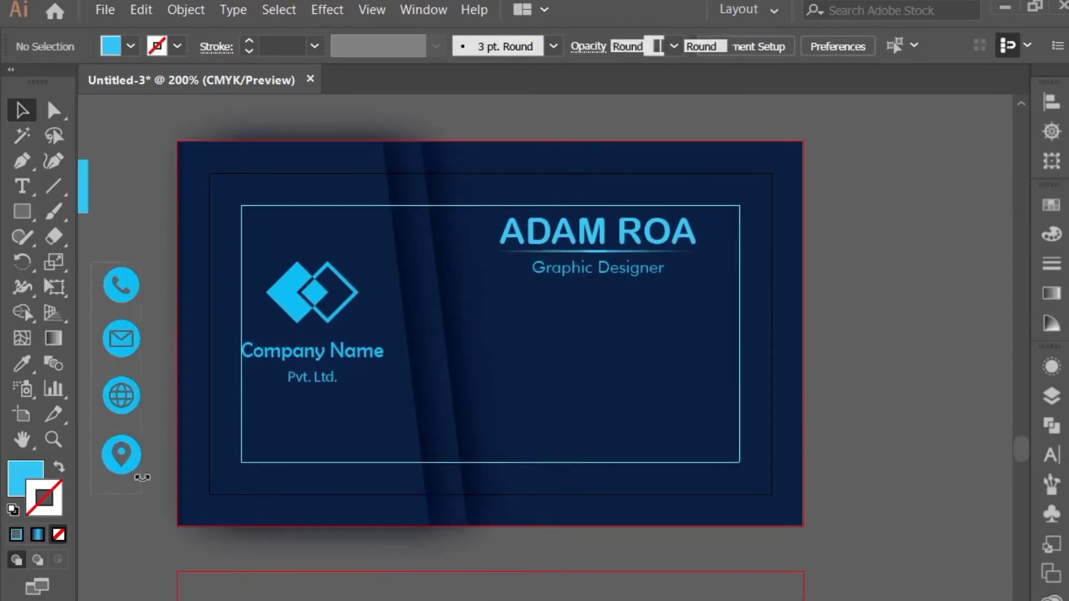
mouse_move(139, 474)
mouse_down()
mouse_move(139, 285)
mouse_move(559, 301)
mouse_move(542, 378)
mouse_move(507, 342)
mouse_move(503, 352)
mouse_up()
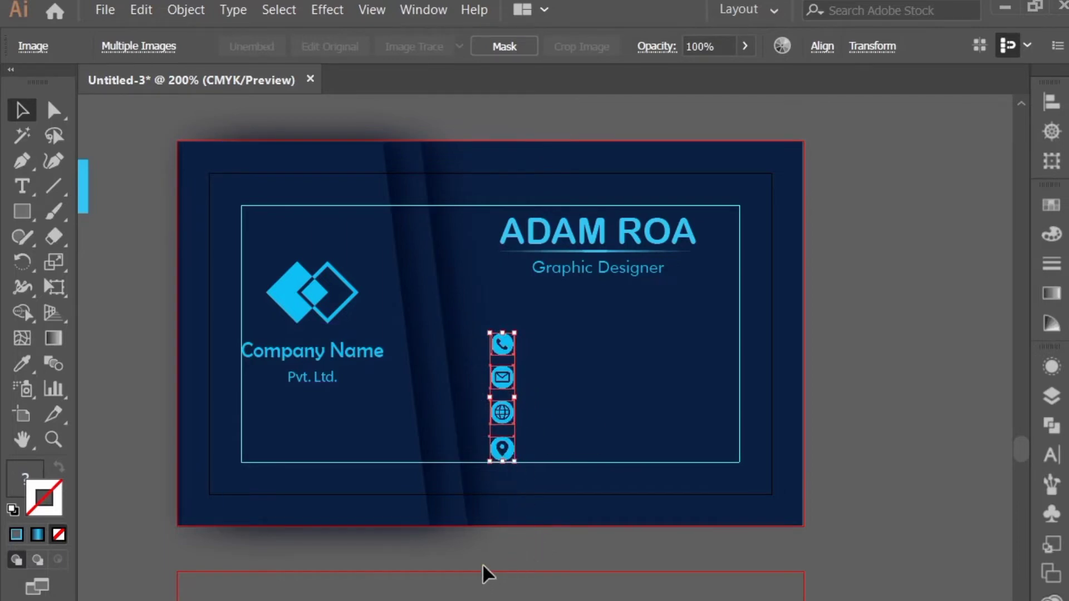
scroll(480, 563, up, 1)
drag(479, 562, 504, 600)
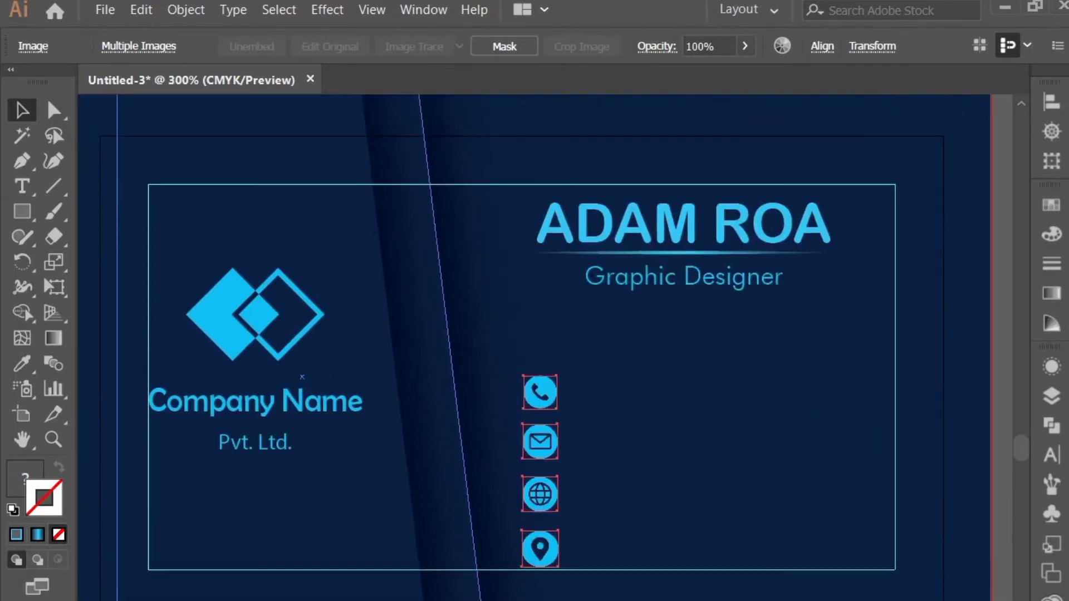
mouse_move(535, 334)
mouse_down()
mouse_move(522, 357)
mouse_move(397, 248)
mouse_up()
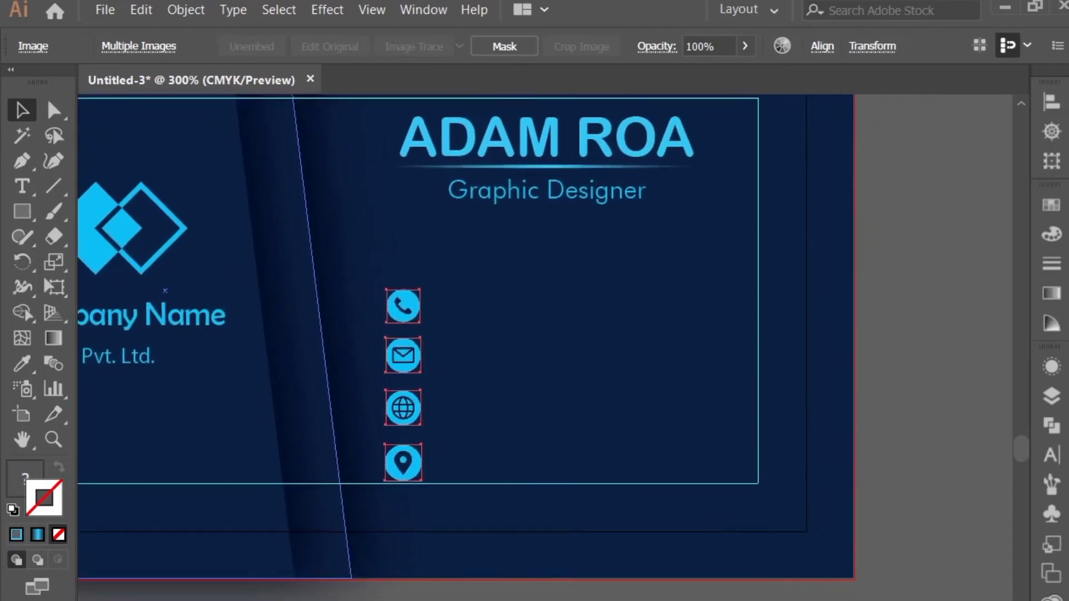
Shift the phone, mail, globe and location icon column slightly right and up.
click(426, 295)
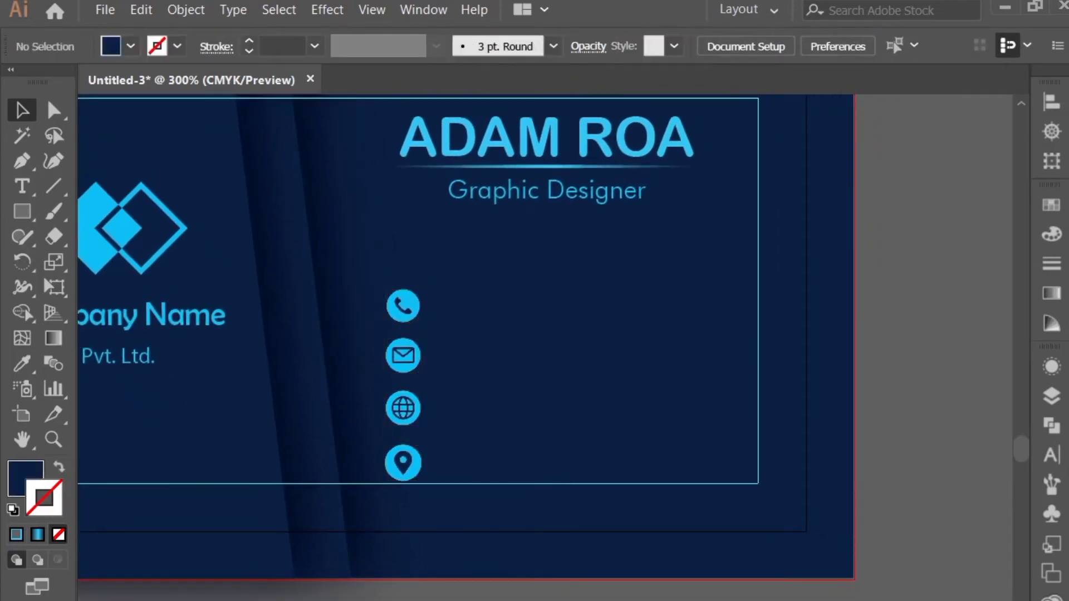
click(412, 309)
shift+click(410, 359)
shift+click(412, 412)
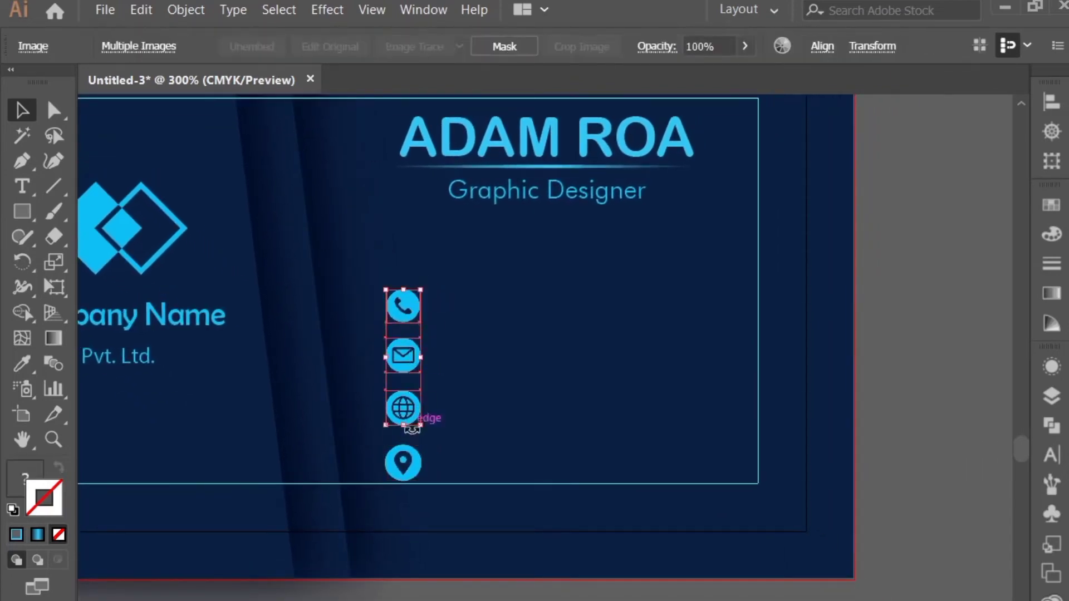
shift+click(406, 462)
mouse_move(405, 365)
mouse_down()
mouse_move(422, 351)
mouse_move(412, 344)
mouse_up()
key(ctrl+shift+a)
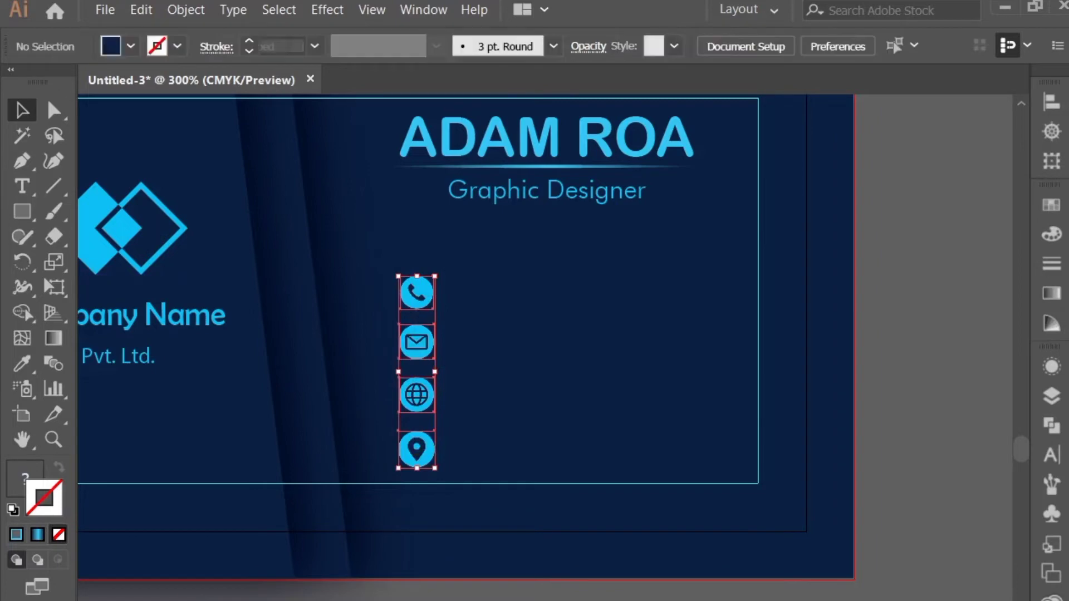
Add a sample phone number beside the phone icon, coloured logo cyan and scaled to fit.
click(22, 186)
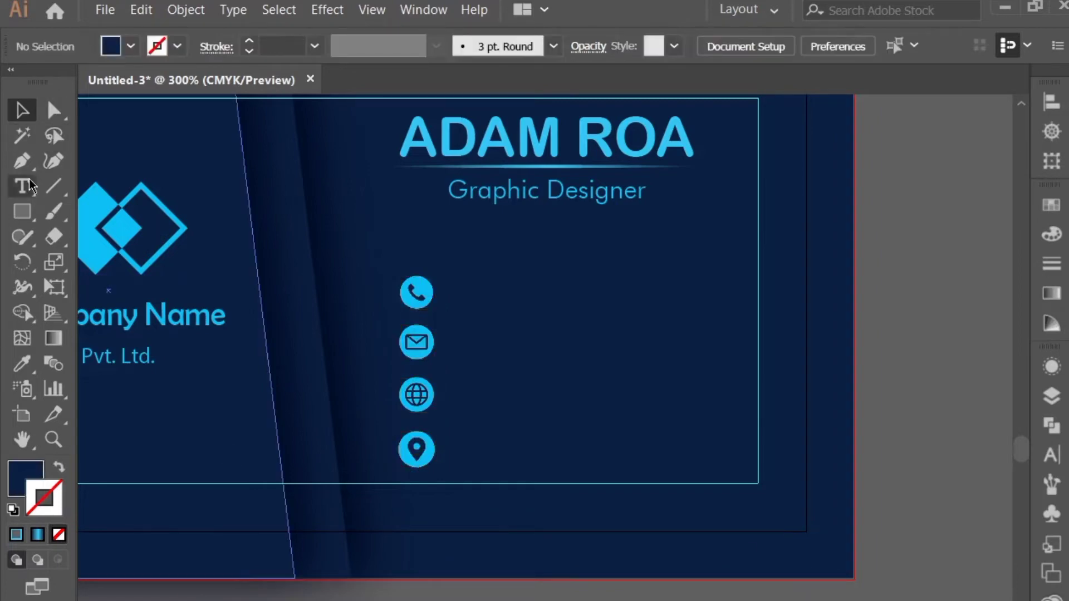
click(479, 288)
text(012)
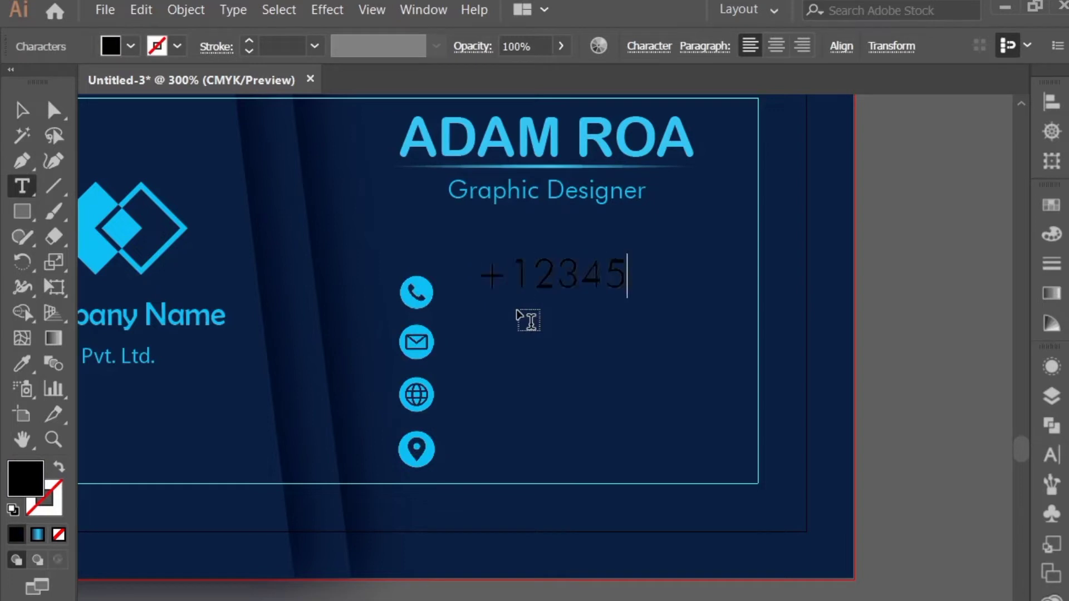
text(6789)
click(26, 113)
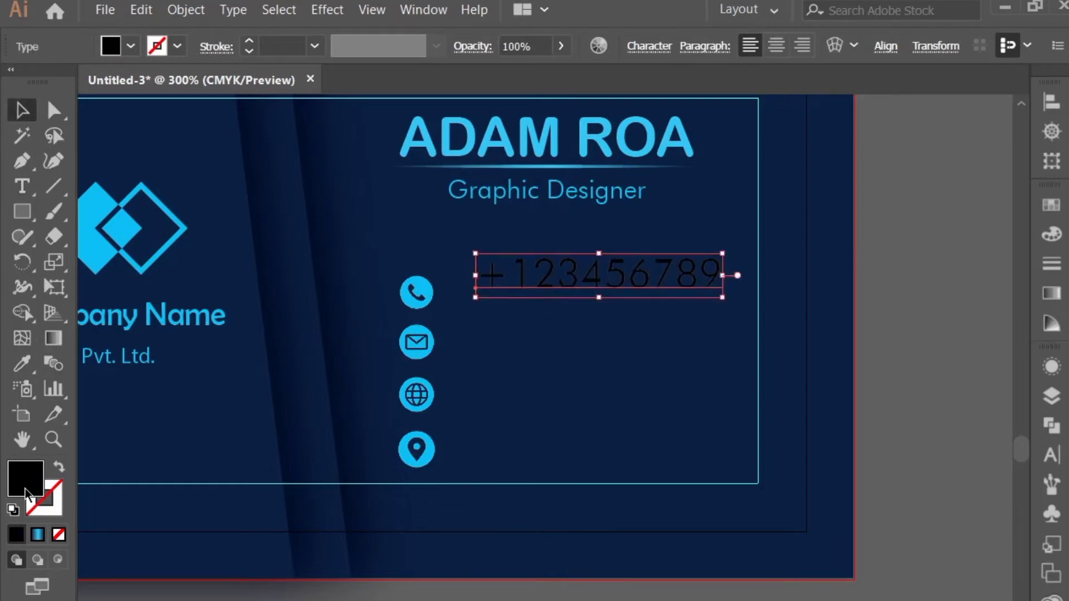
click(22, 364)
click(113, 237)
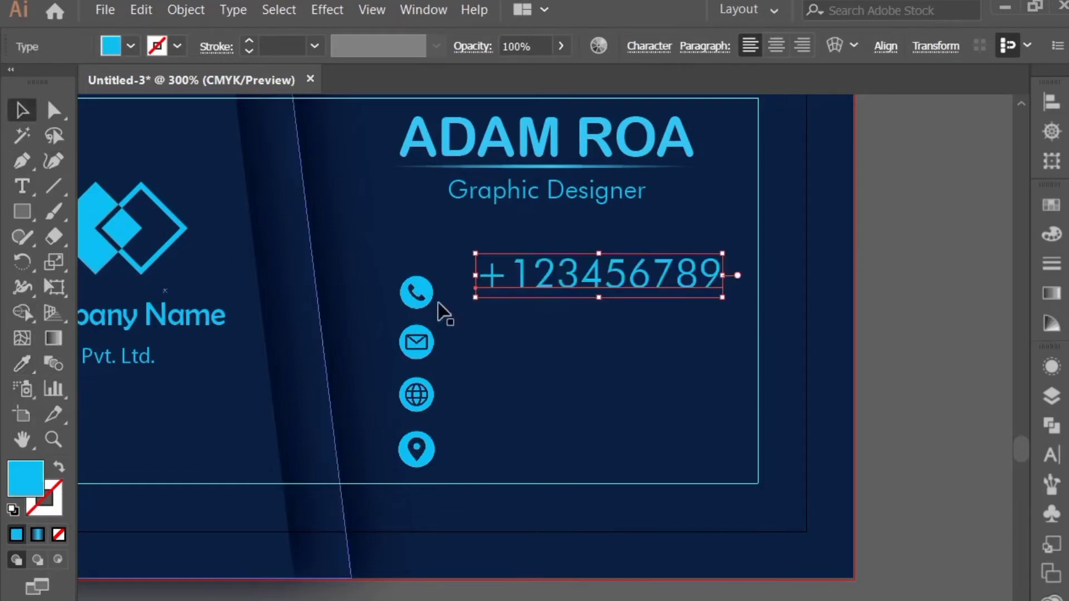
drag(551, 276, 551, 292)
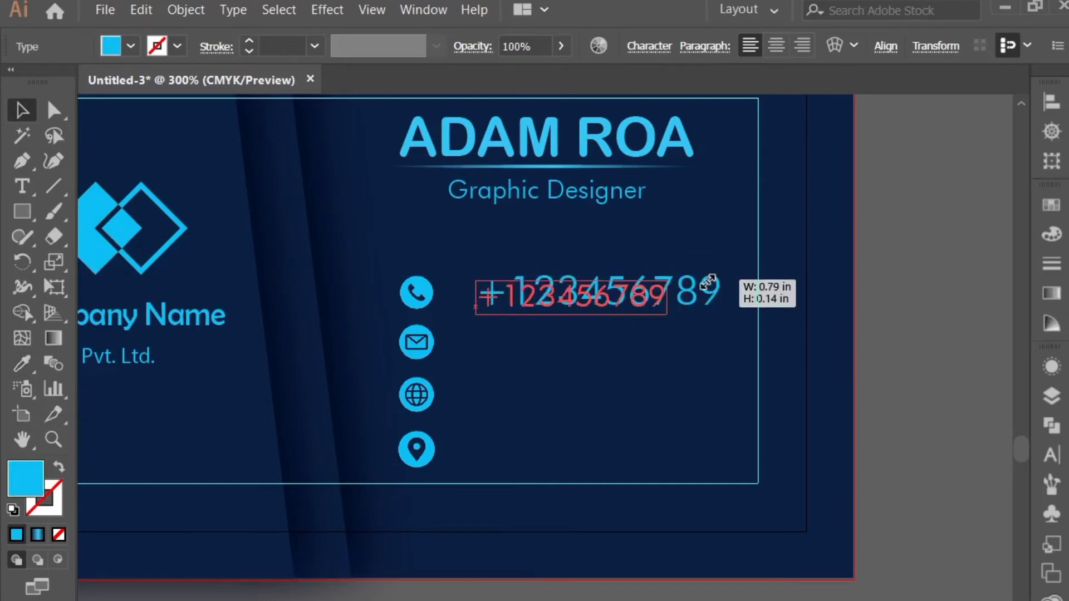
mouse_move(724, 271)
mouse_down()
mouse_move(648, 284)
mouse_move(609, 304)
mouse_move(576, 350)
mouse_move(570, 341)
mouse_up()
click(556, 437)
Copy the phone number beside the envelope icon and retype it as a sample e-mail address.
key(ctrl+z)
alt+drag(563, 295, 562, 346)
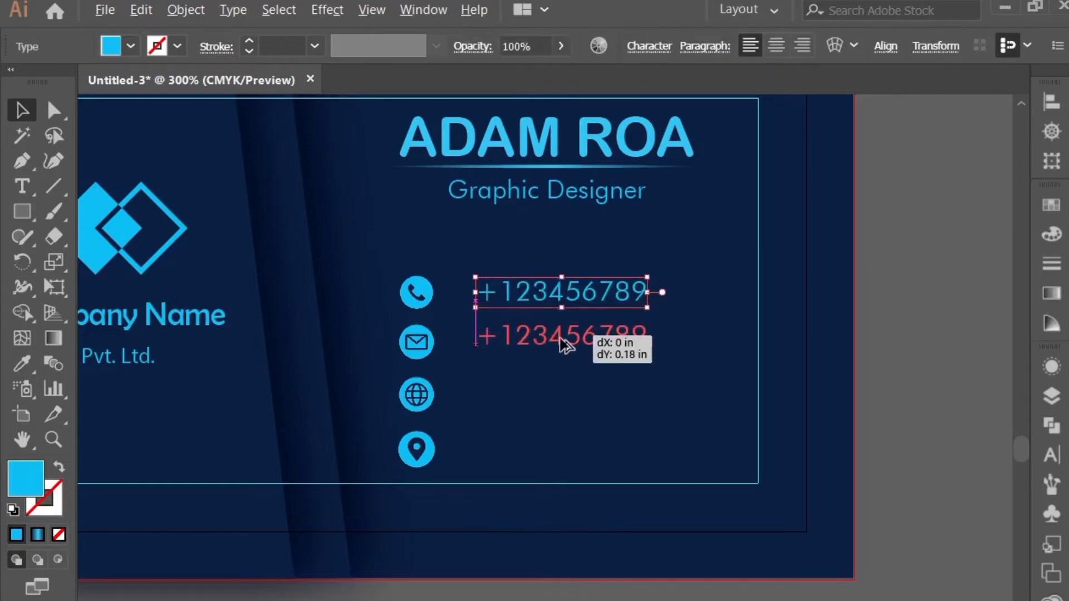
double_click(563, 345)
key(ctrl+a)
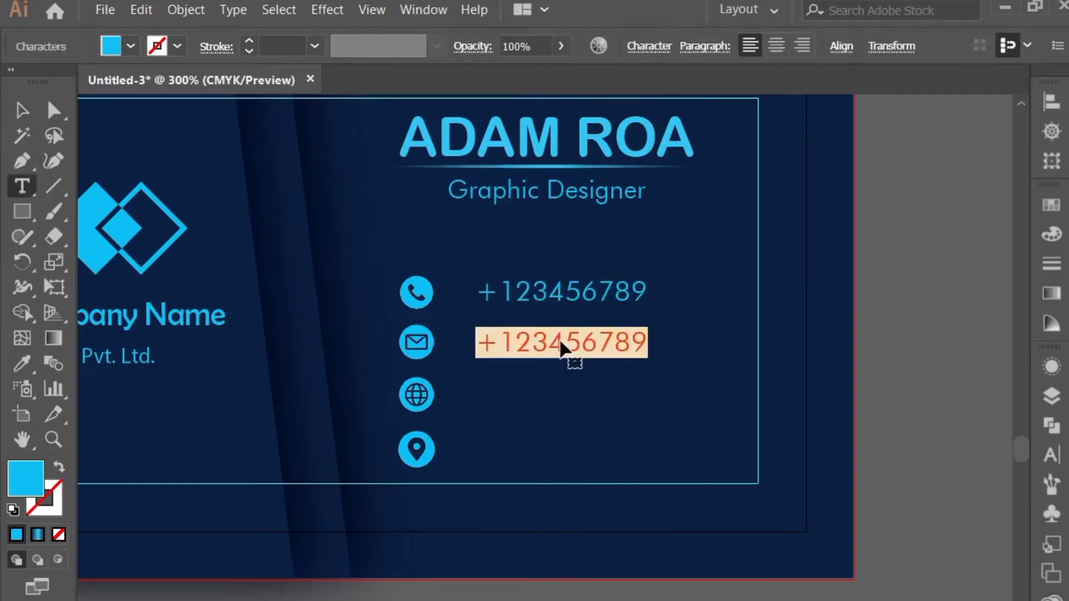
text(mailinga)
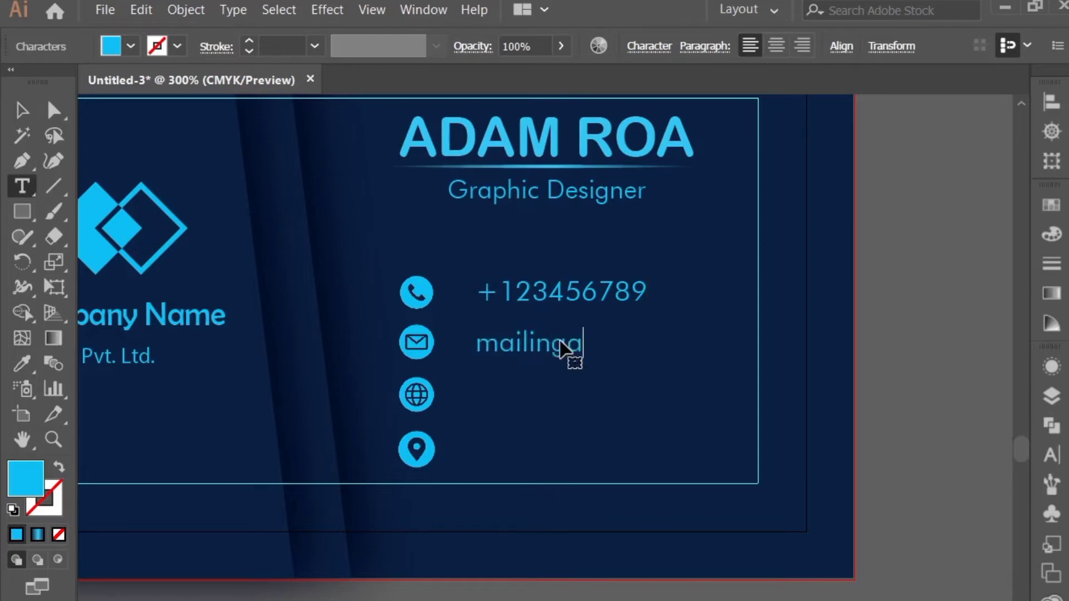
key(BackSpace)
key(BackSpace)
key(BackSpace)
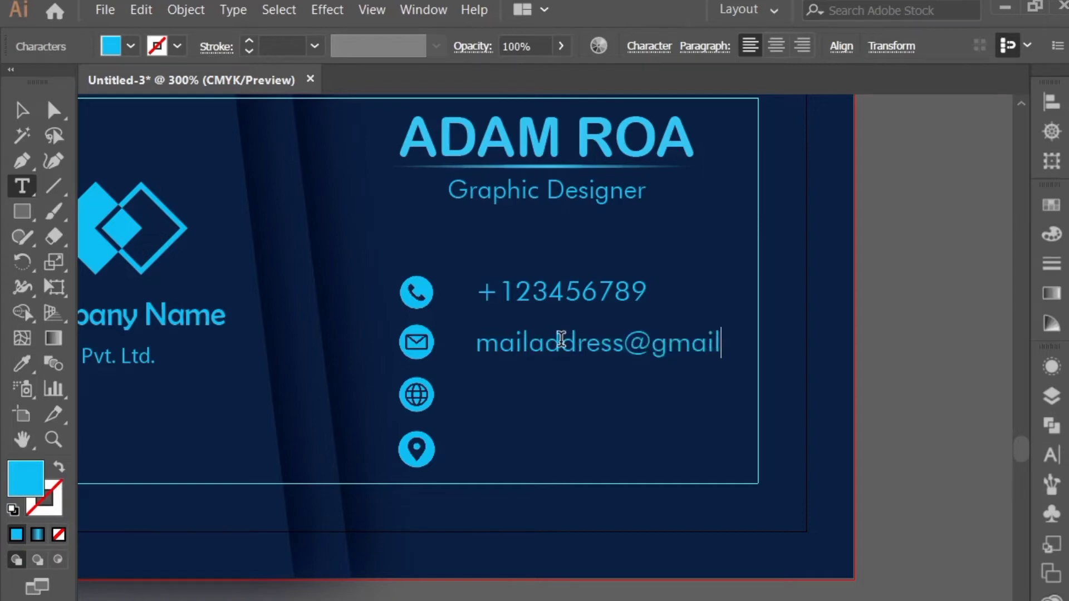
click(23, 110)
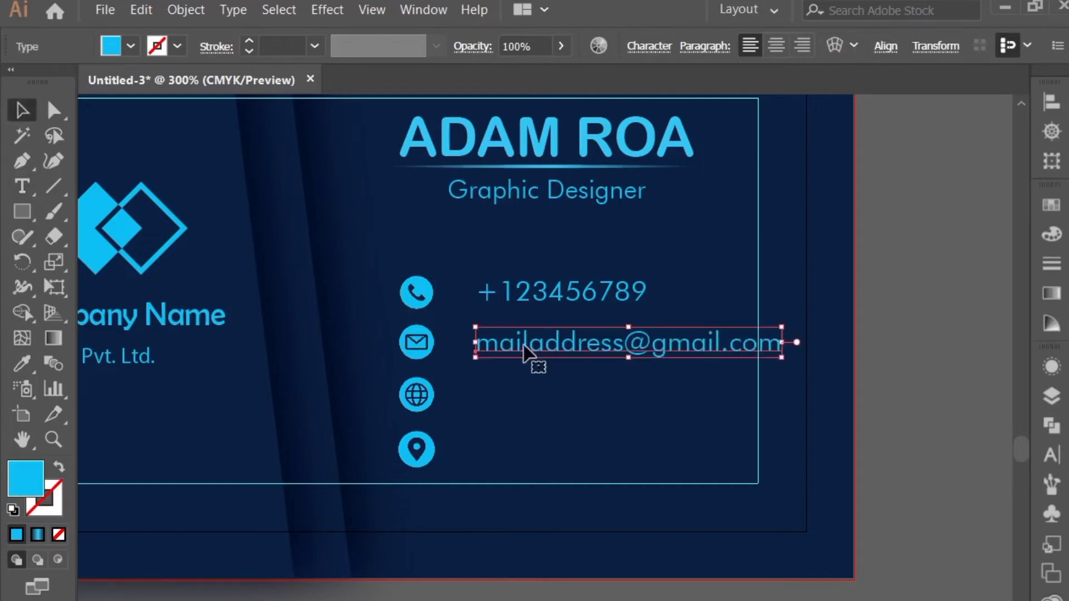
Nudge the contact icons and texts left, and fit the e-mail text to the inner border.
click(416, 292)
shift+click(416, 342)
shift+click(417, 449)
shift+click(417, 395)
shift+click(521, 347)
shift+click(526, 295)
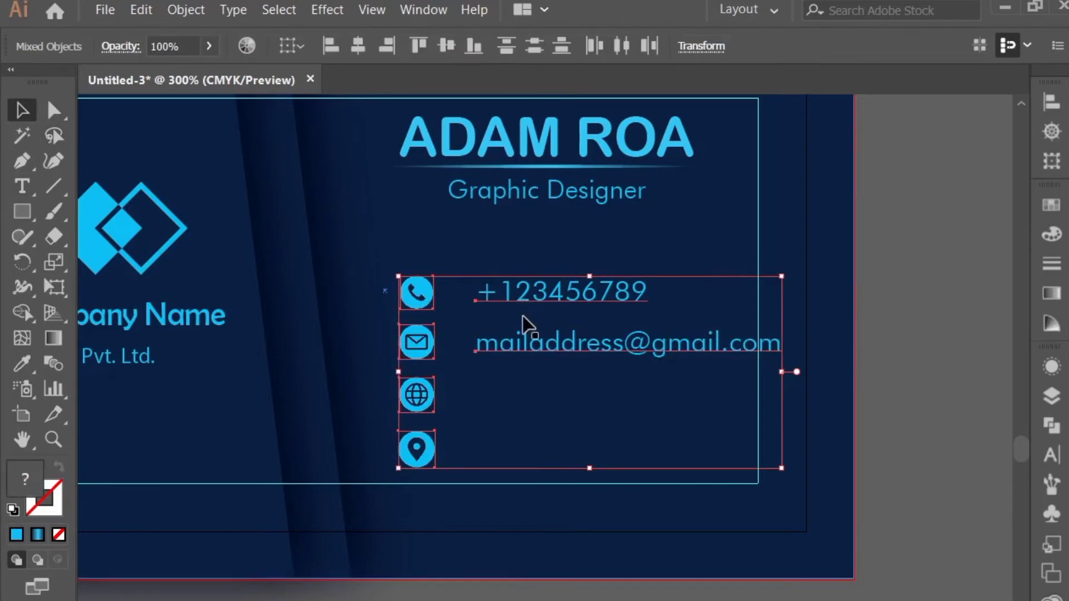
key(Left)
key(Left)
key(Left)
key(Left)
key(Left)
key(Left)
click(646, 418)
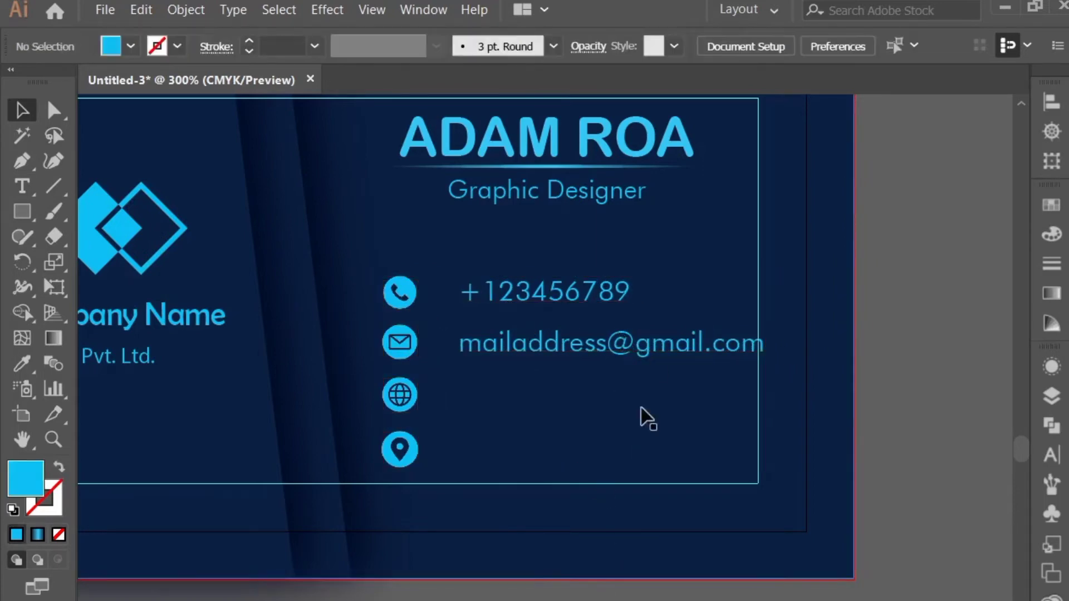
click(749, 344)
drag(758, 343, 760, 343)
click(561, 401)
key(ctrl+z)
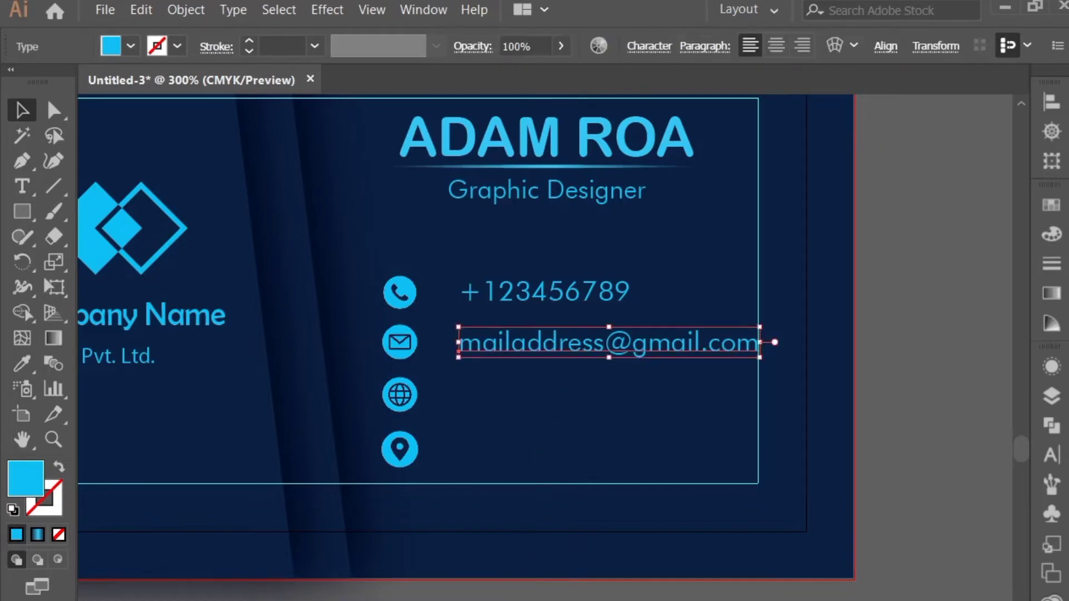
click(556, 368)
drag(560, 349, 562, 397)
key(t)
triple_click(562, 398)
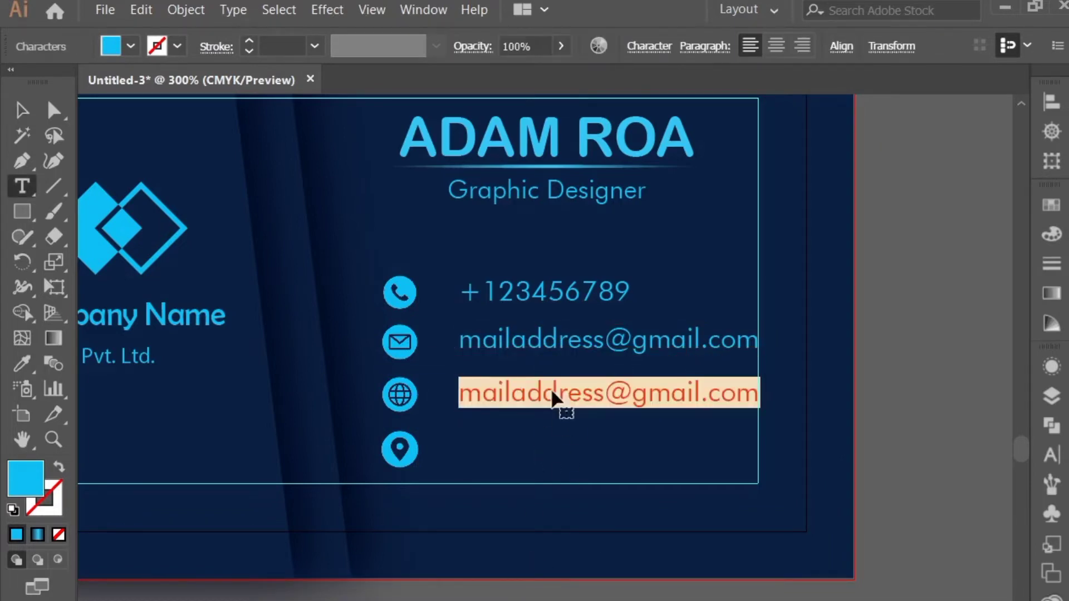
text(www.website)
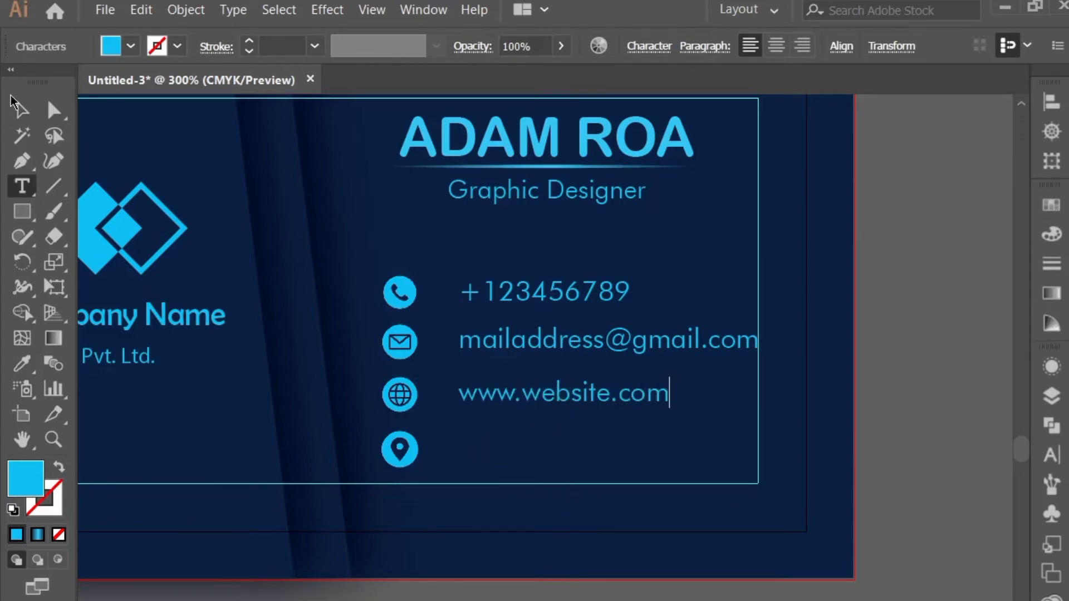
Copy the website line beside the location icon and retype it as a two-line 'Employee Residential Address'.
click(20, 109)
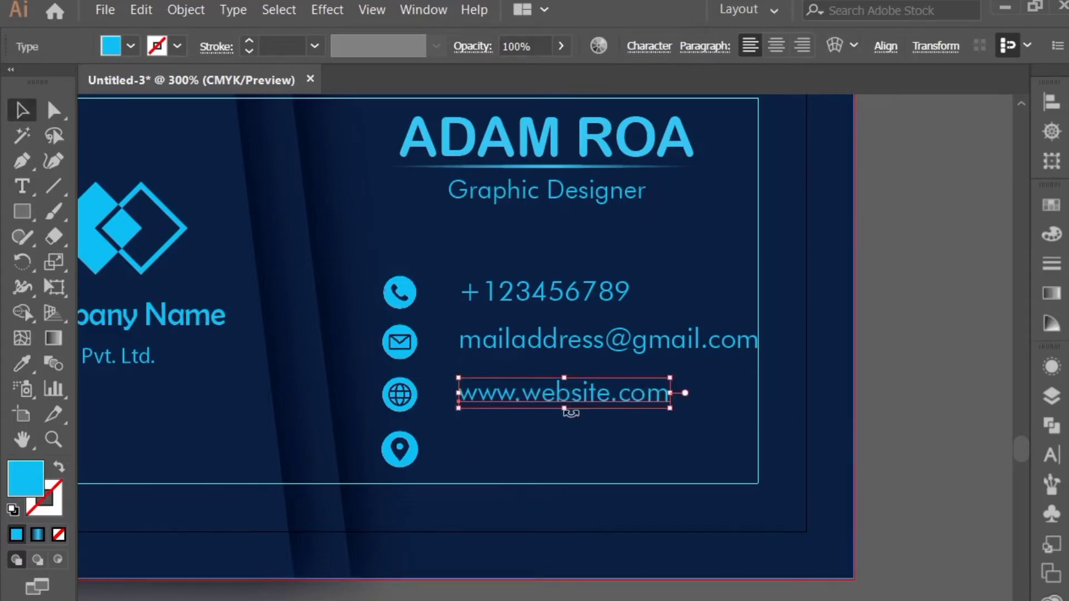
drag(572, 404, 571, 454)
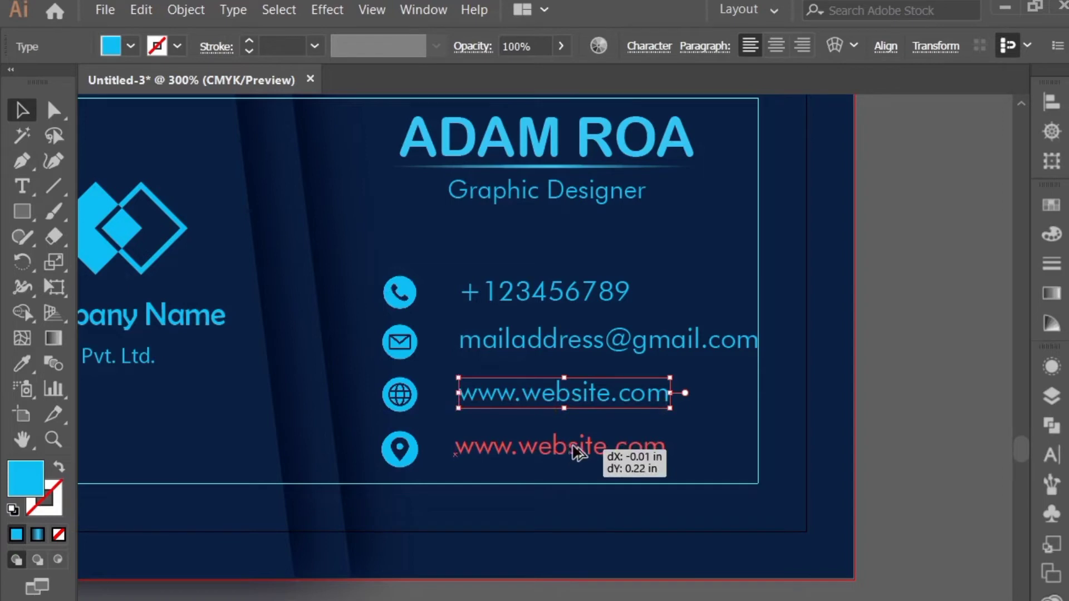
drag(574, 452, 571, 457)
key(t)
triple_click(538, 454)
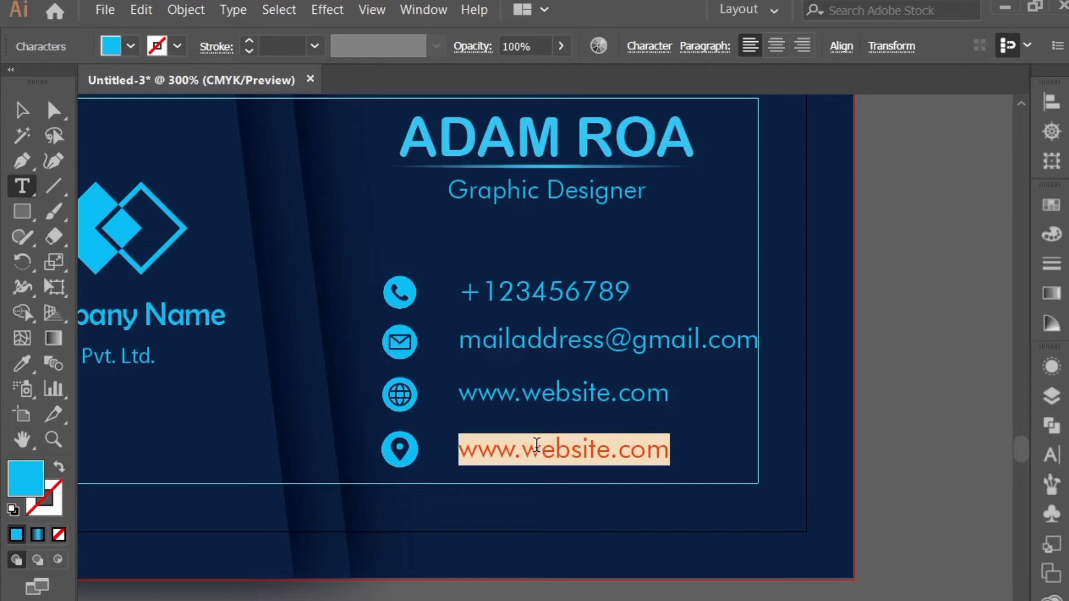
text(Employee Residential Address)
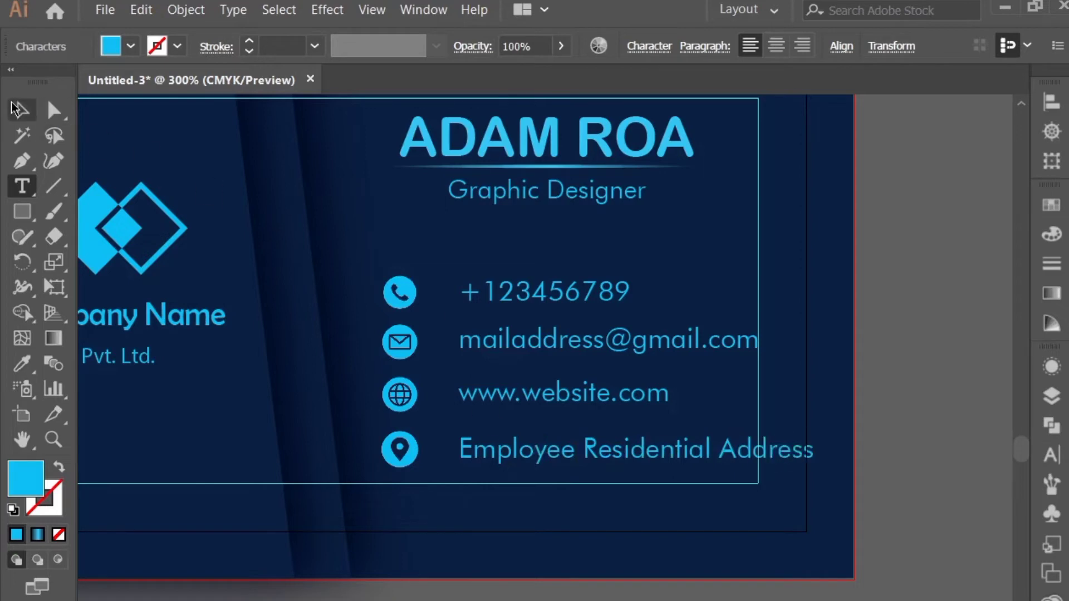
key(Return)
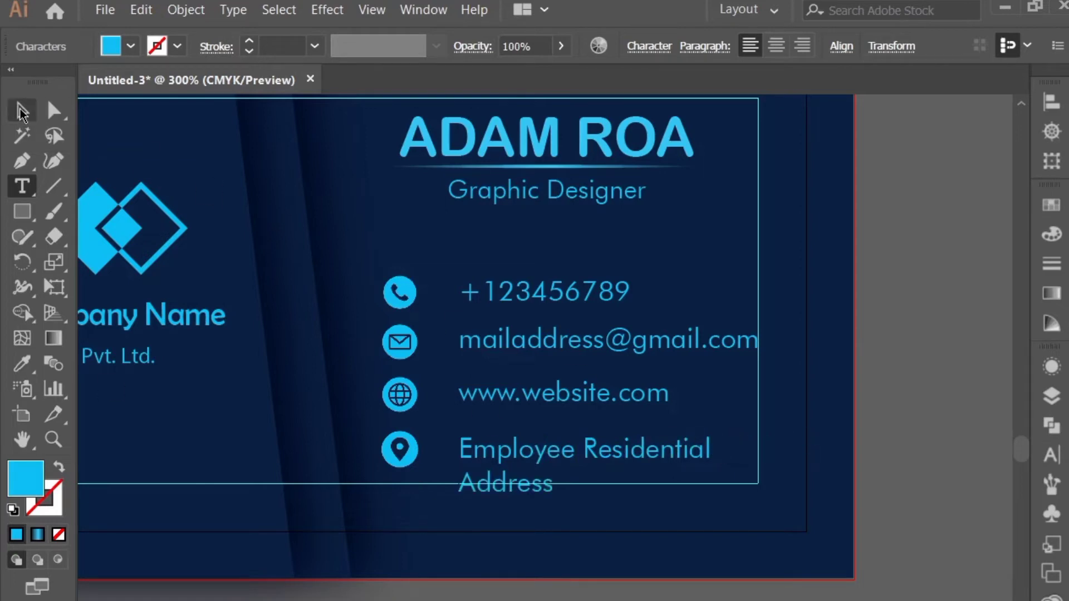
click(21, 112)
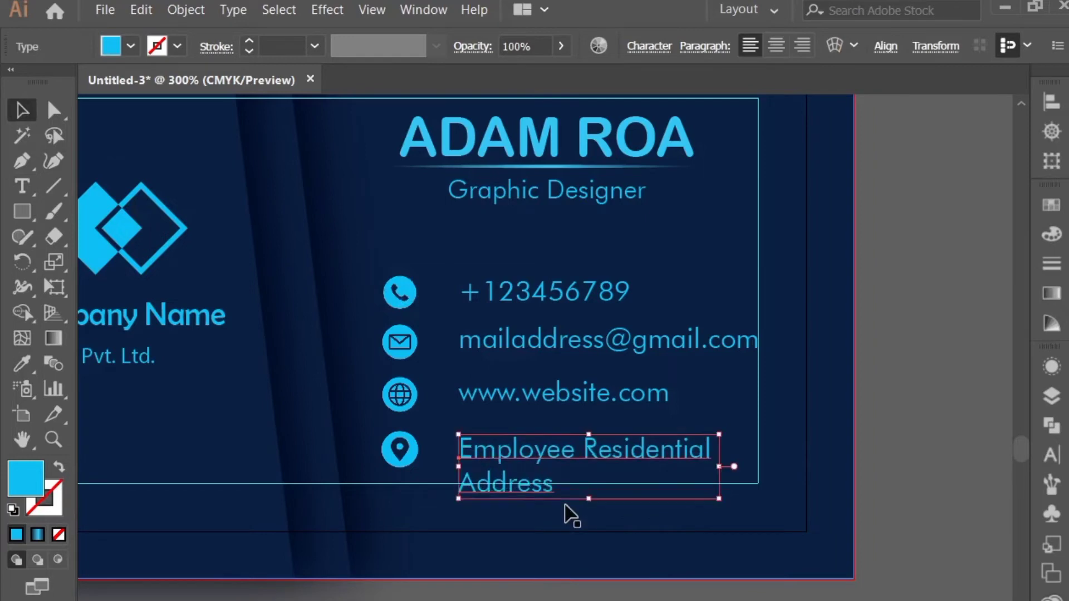
Scale the address down, align the website and e-mail lines, and shift all four contact lines left.
drag(718, 498, 676, 487)
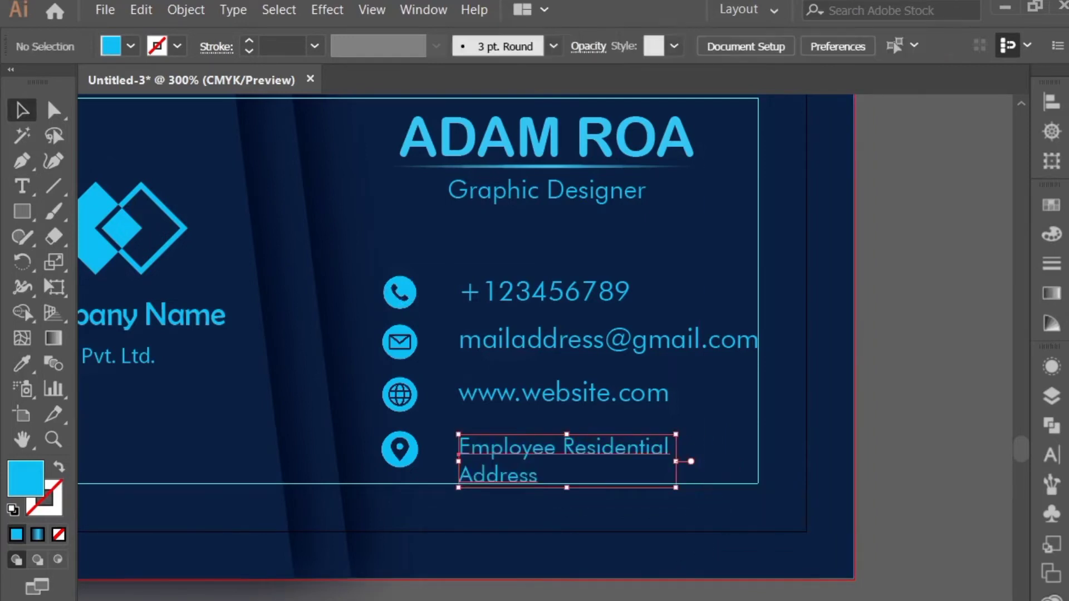
drag(520, 497, 521, 491)
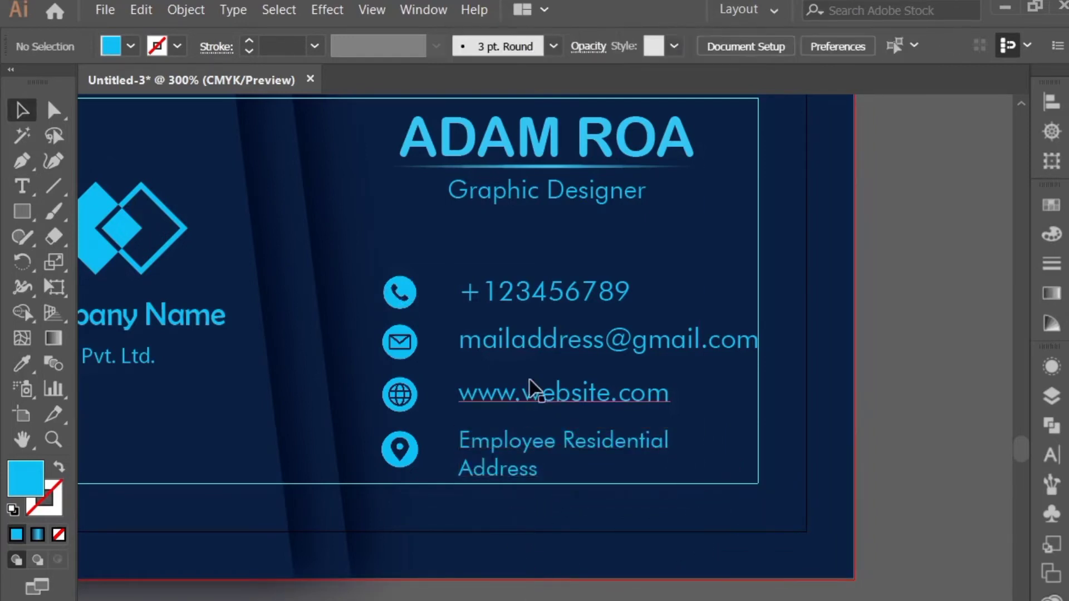
drag(529, 387, 528, 392)
click(525, 353)
drag(529, 356, 530, 360)
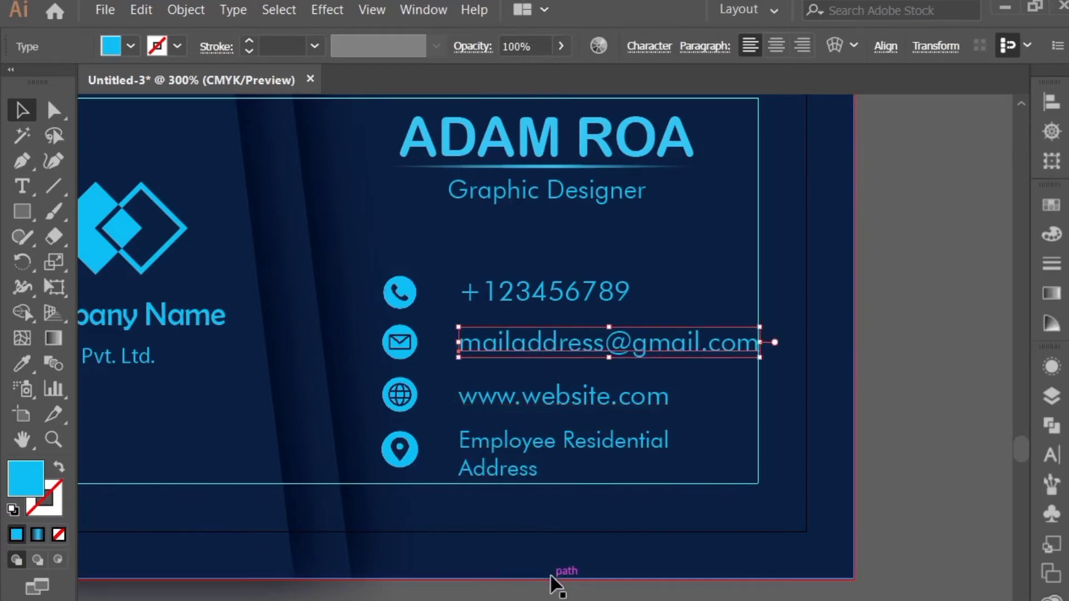
click(551, 582)
click(544, 295)
shift+click(535, 343)
shift+click(523, 396)
shift+click(501, 467)
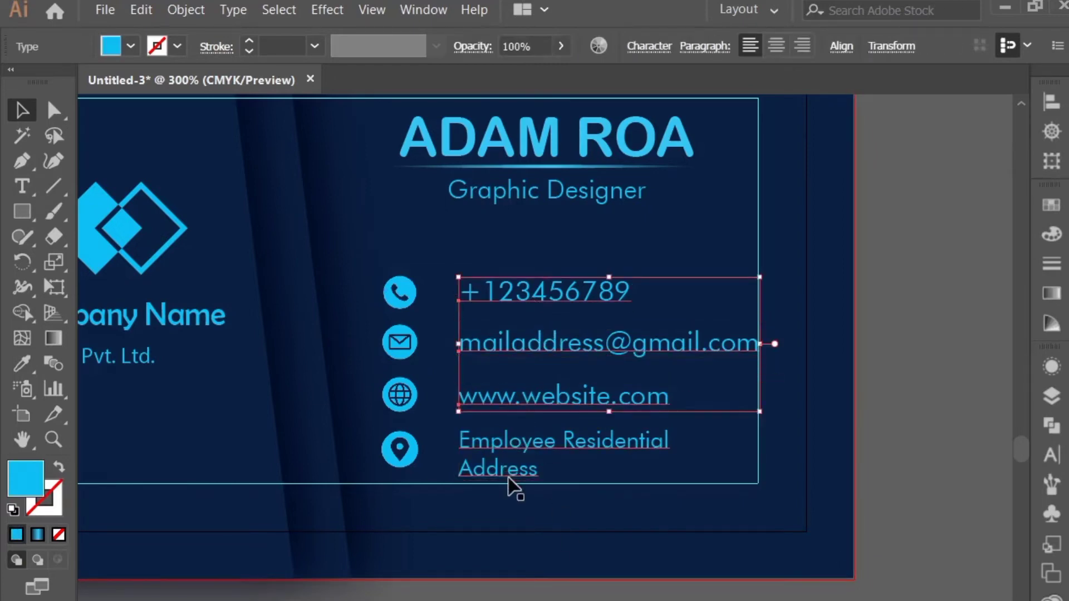
shift+click(507, 471)
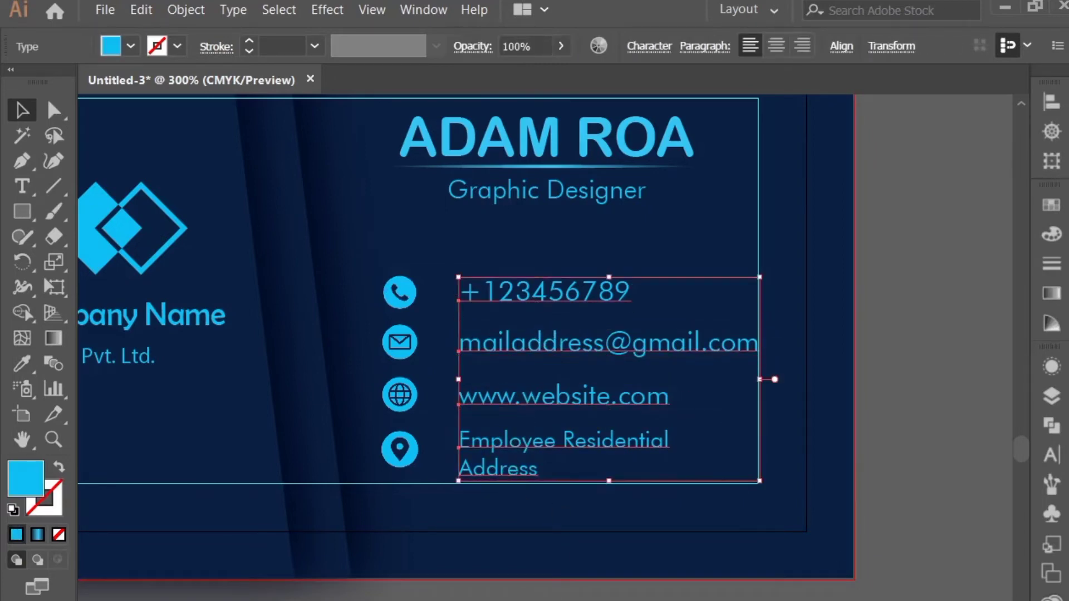
key(Left)
key(Left)
key(Left)
Nudge the contact lines up, deselect, and zoom out to centre the full card front.
key(Up)
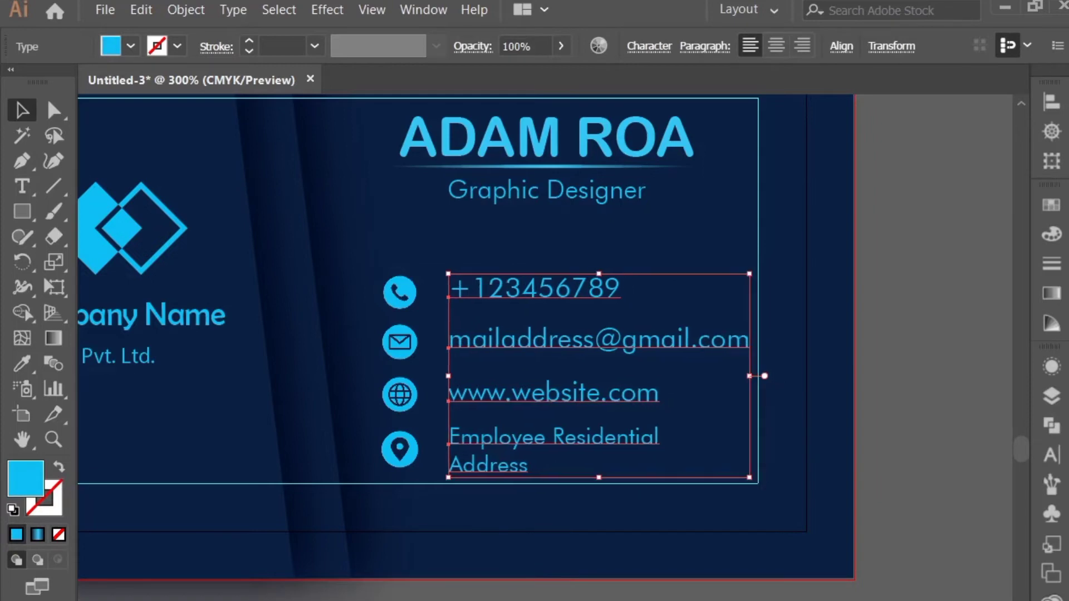
key(ctrl+shift+a)
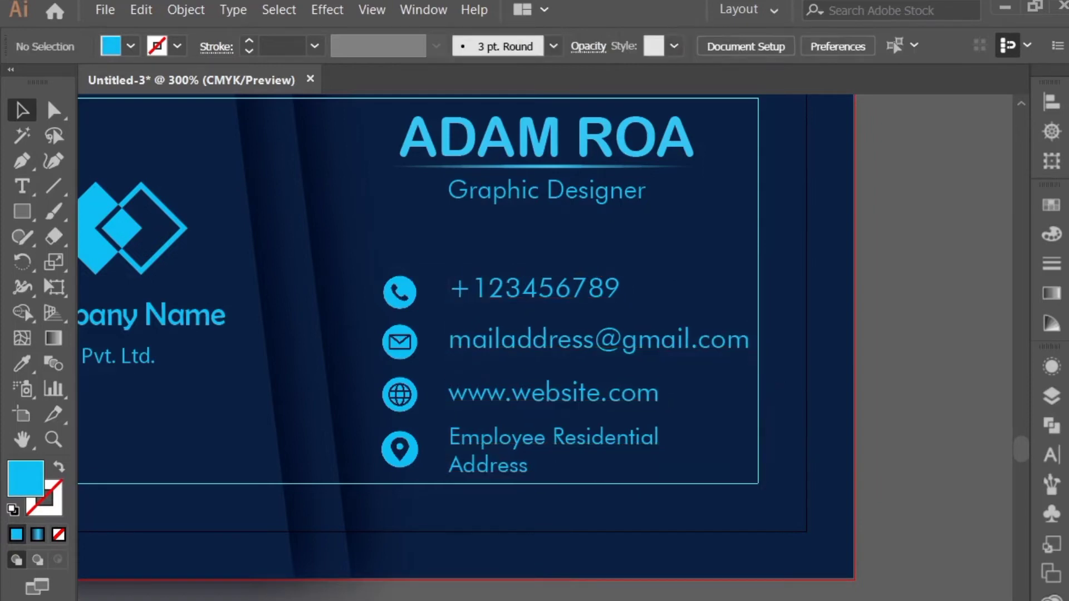
scroll(529, 587, down, 2)
mouse_move(512, 588)
mouse_down()
mouse_move(525, 414)
mouse_move(587, 485)
mouse_move(476, 466)
mouse_move(553, 520)
mouse_move(583, 525)
mouse_move(600, 558)
mouse_move(597, 549)
mouse_up()
scroll(518, 432, up, 1)
scroll(591, 490, down, 1)
scroll(476, 467, up, 1)
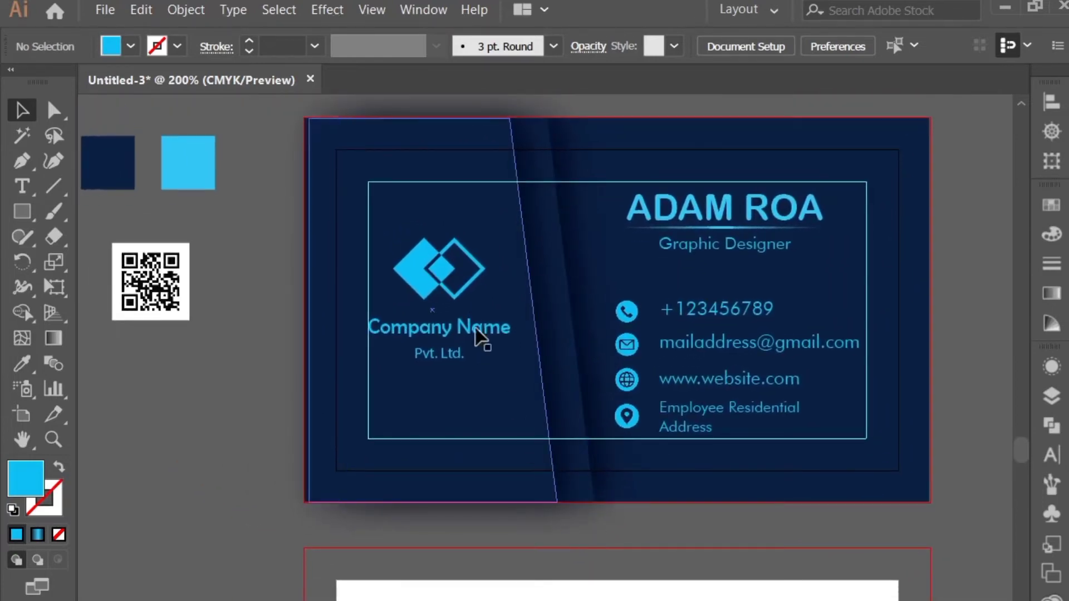
Nudge the logo and Company Name group up three steps, then deselect it.
click(478, 330)
key(Up)
key(Up)
key(Up)
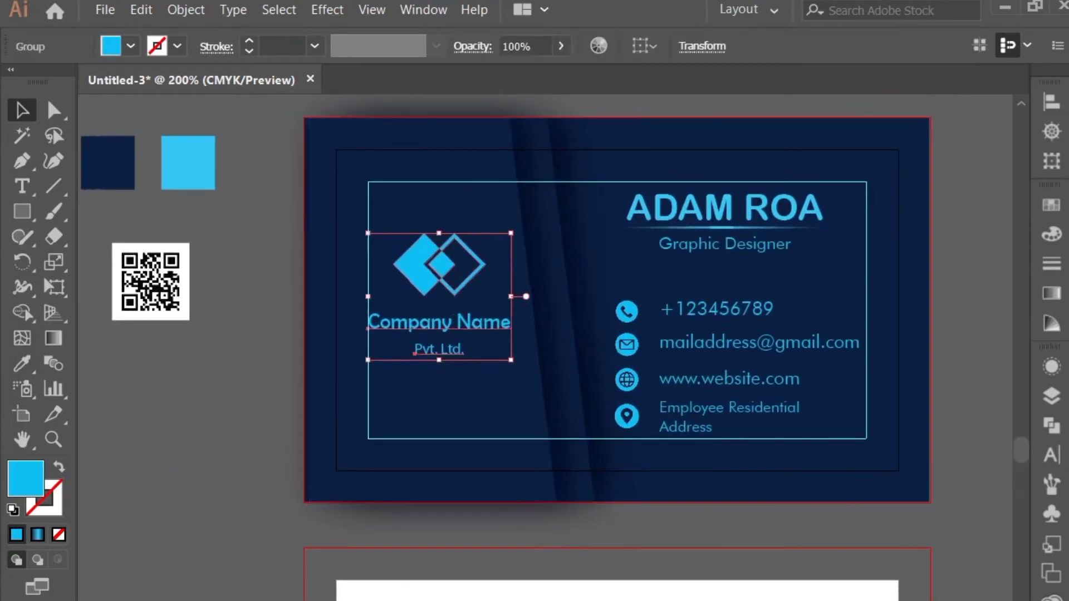
key(Up)
key(Up)
key(Up)
key(Up)
key(Up)
key(Up)
key(Up)
key(Up)
key(Up)
key(Up)
key(Up)
key(Up)
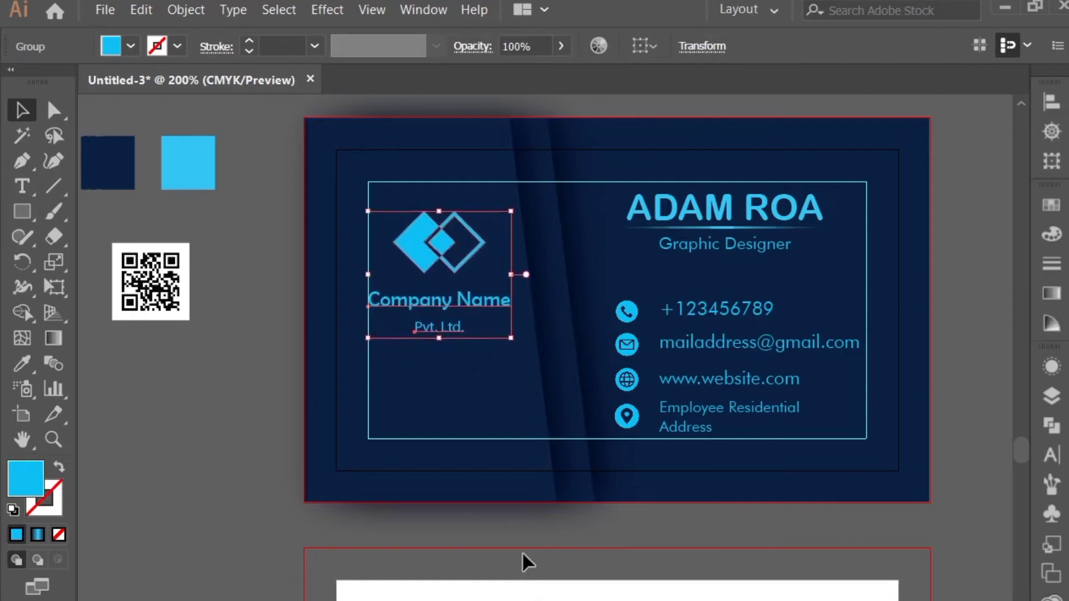
key(Up)
key(Up)
key(Up)
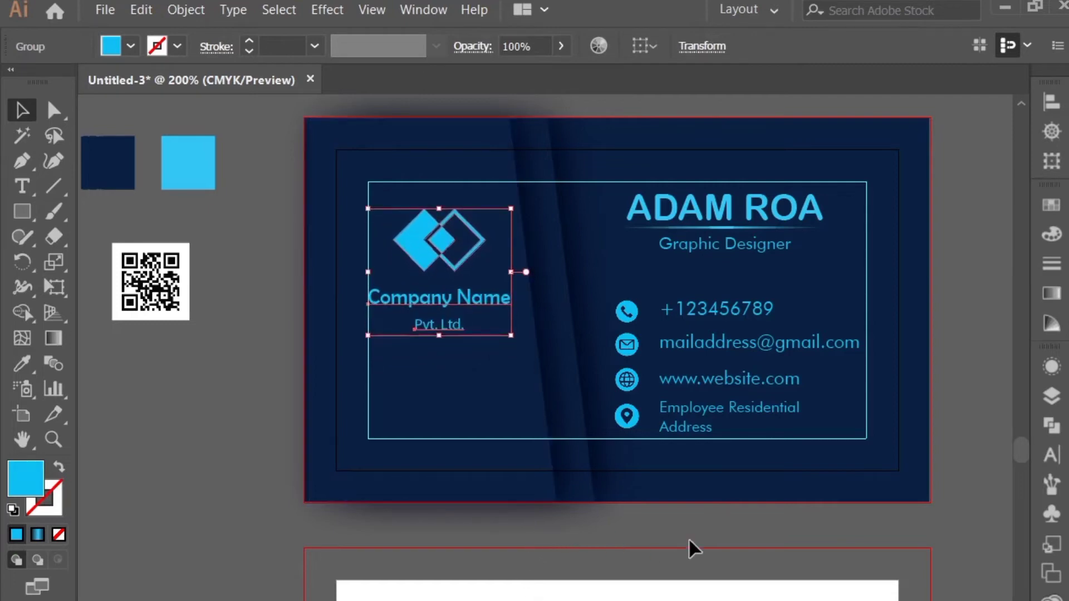
click(693, 531)
Move the QR code to the card's lower-left, shrink it to about two-thirds size, and zoom in there.
drag(160, 290, 427, 405)
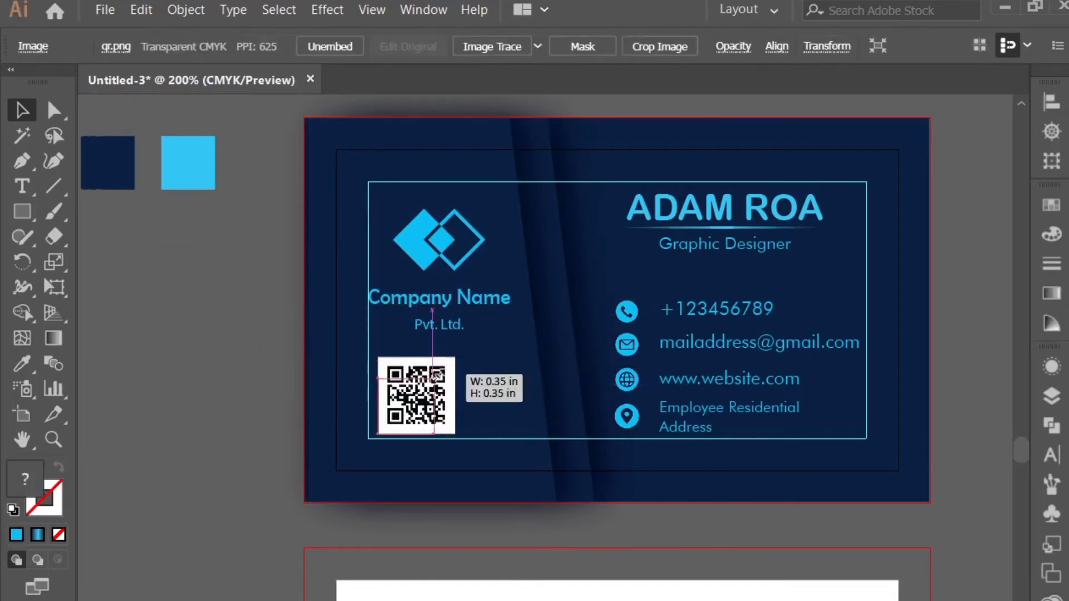
drag(455, 355, 402, 413)
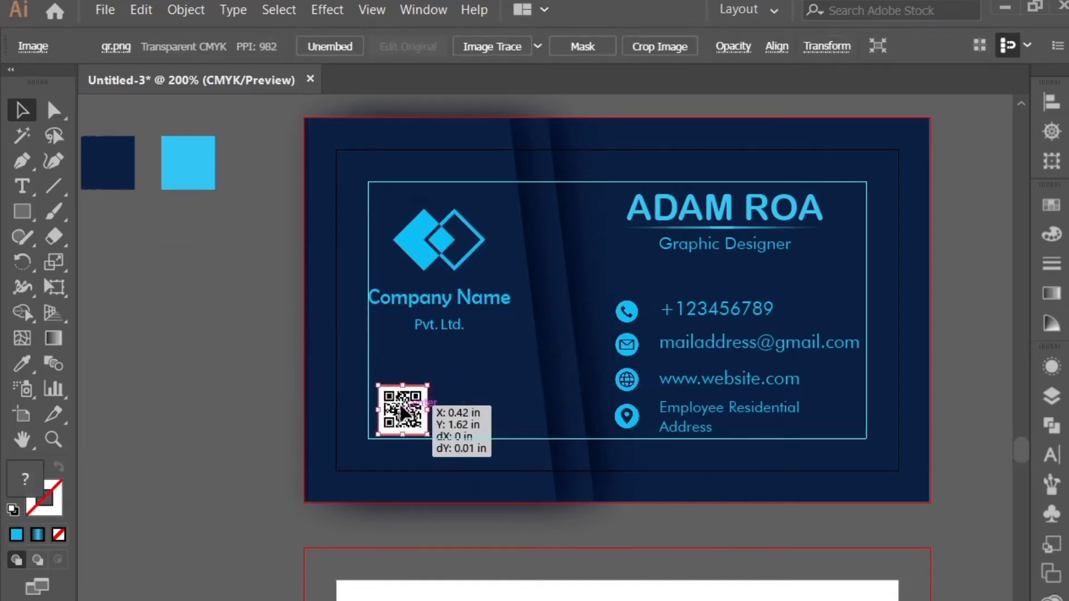
click(439, 560)
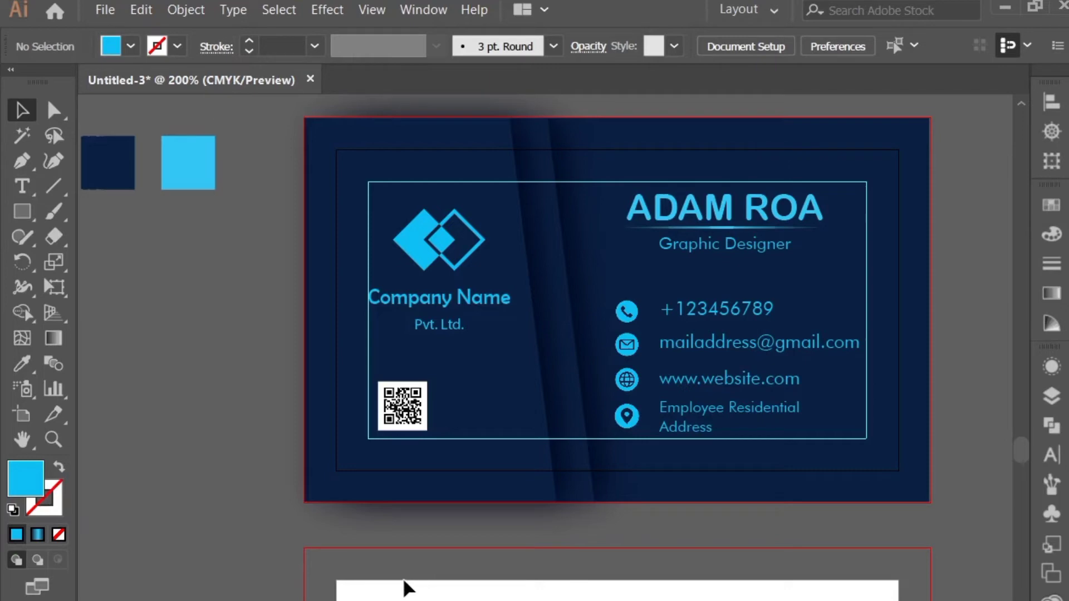
drag(430, 549, 341, 573)
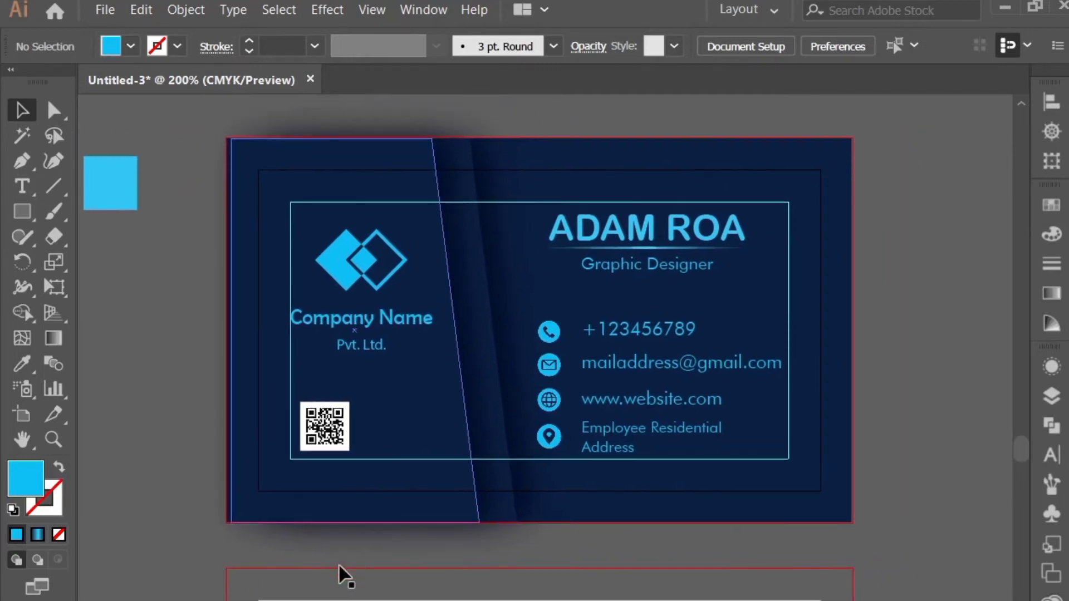
Draw a thin cyan strip along the QR code's top-left and slant its right end.
scroll(341, 573, up, 1)
scroll(329, 573, up, 1)
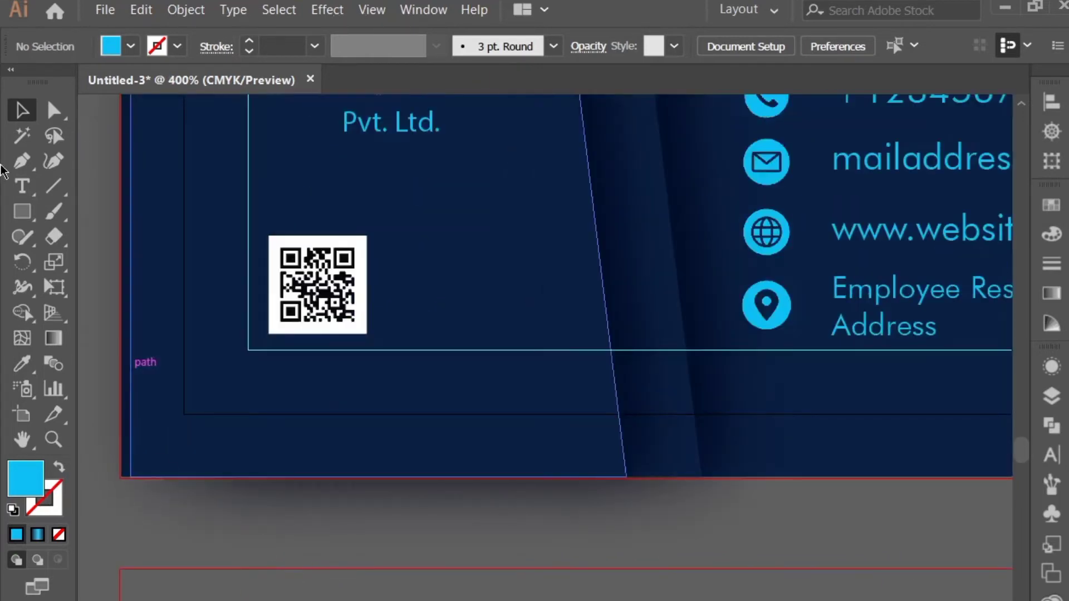
click(21, 214)
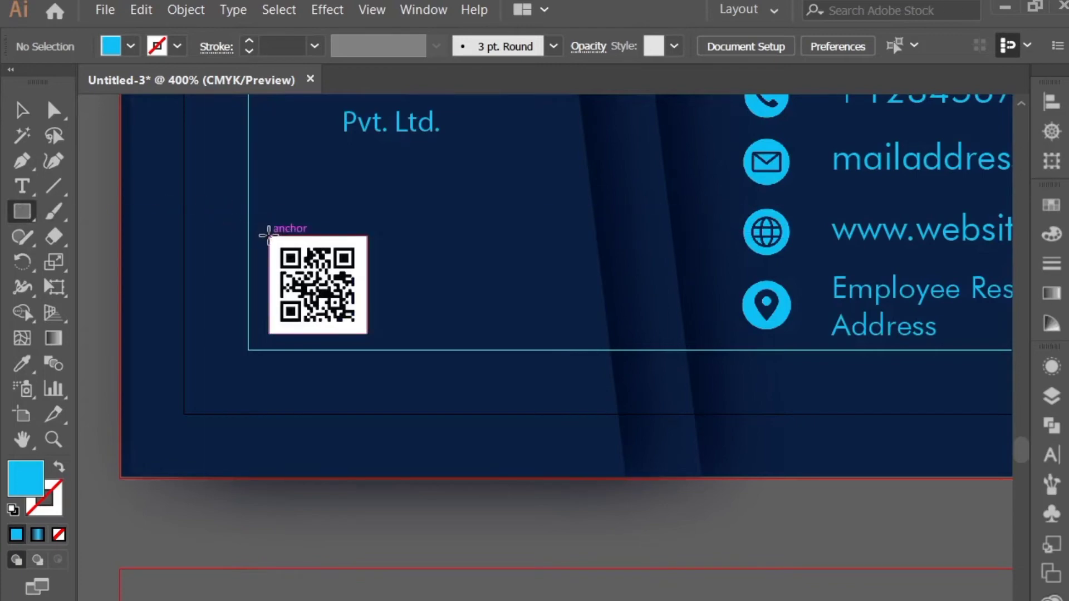
scroll(269, 237, up, 1)
scroll(267, 234, up, 1)
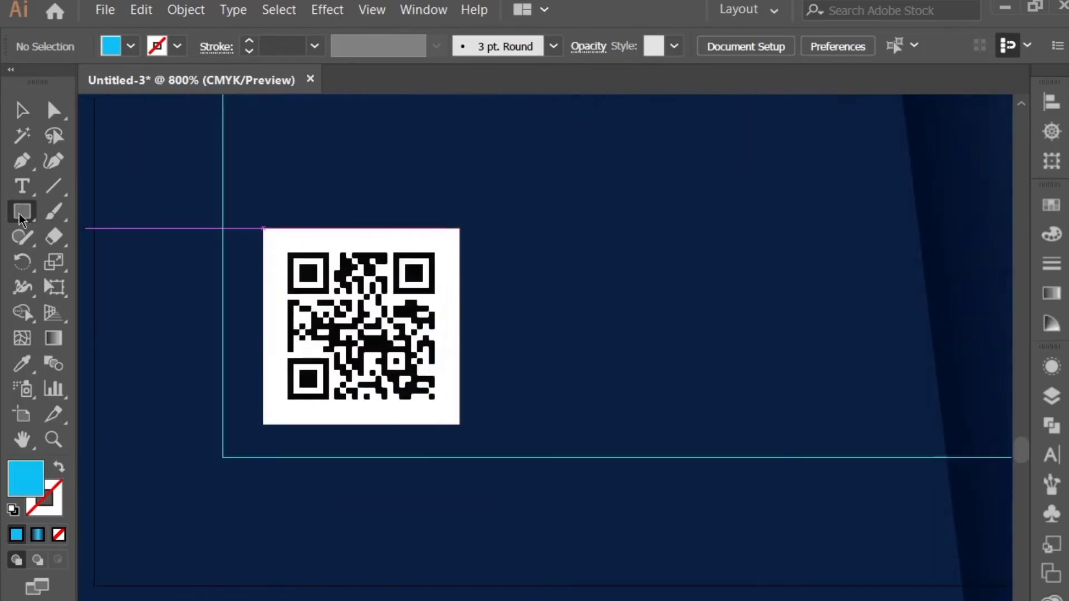
mouse_move(264, 228)
mouse_down()
mouse_move(359, 238)
mouse_move(343, 236)
mouse_up()
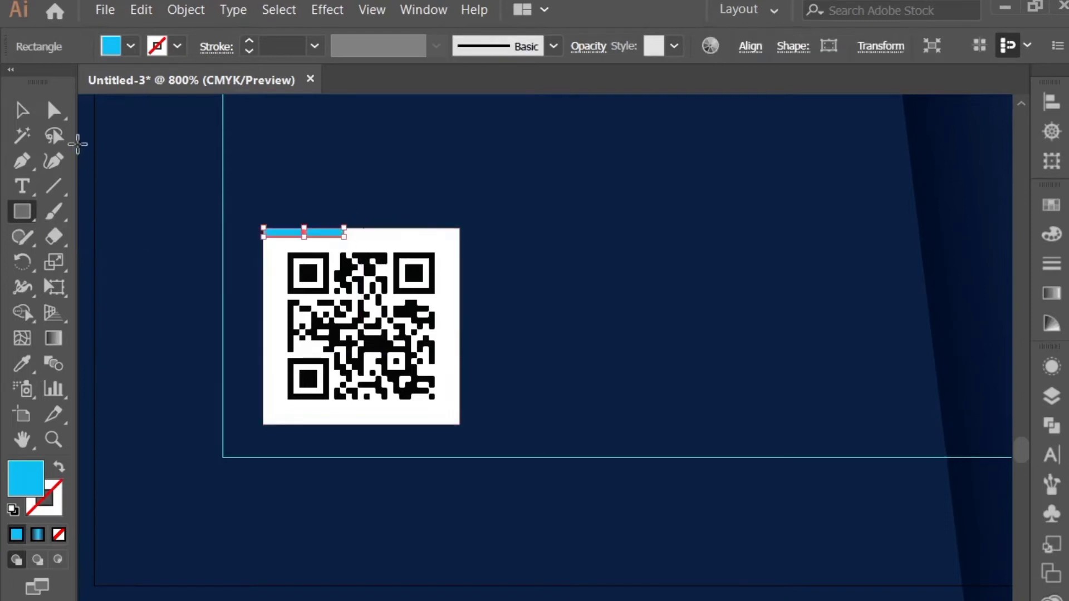
click(53, 110)
click(343, 234)
key(v)
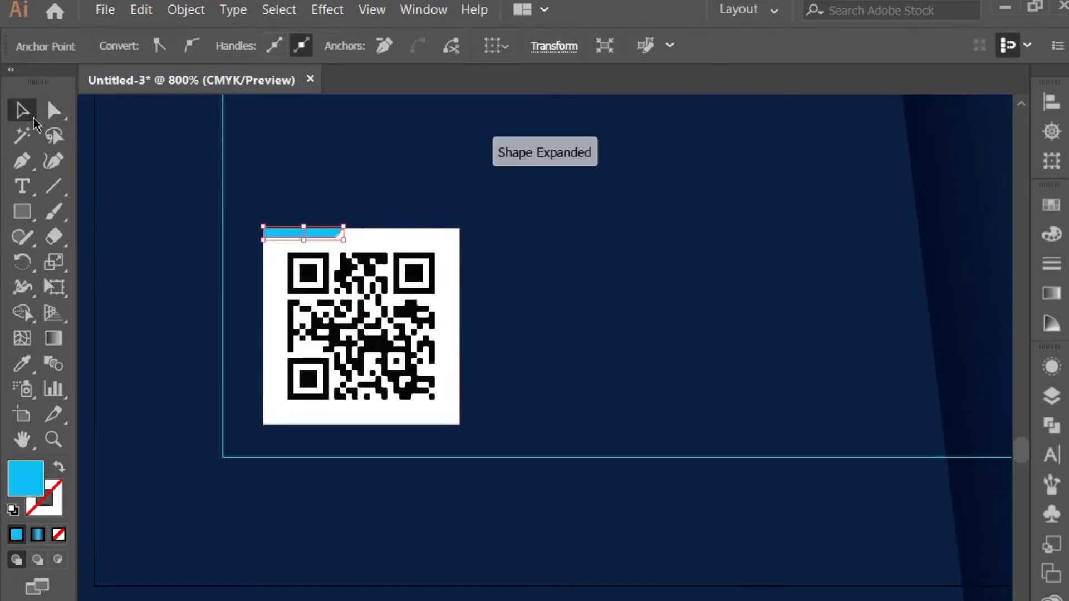
Open the Reflect settings for the strip and preview the mirrored result.
right_click(321, 234)
mouse_move(378, 499)
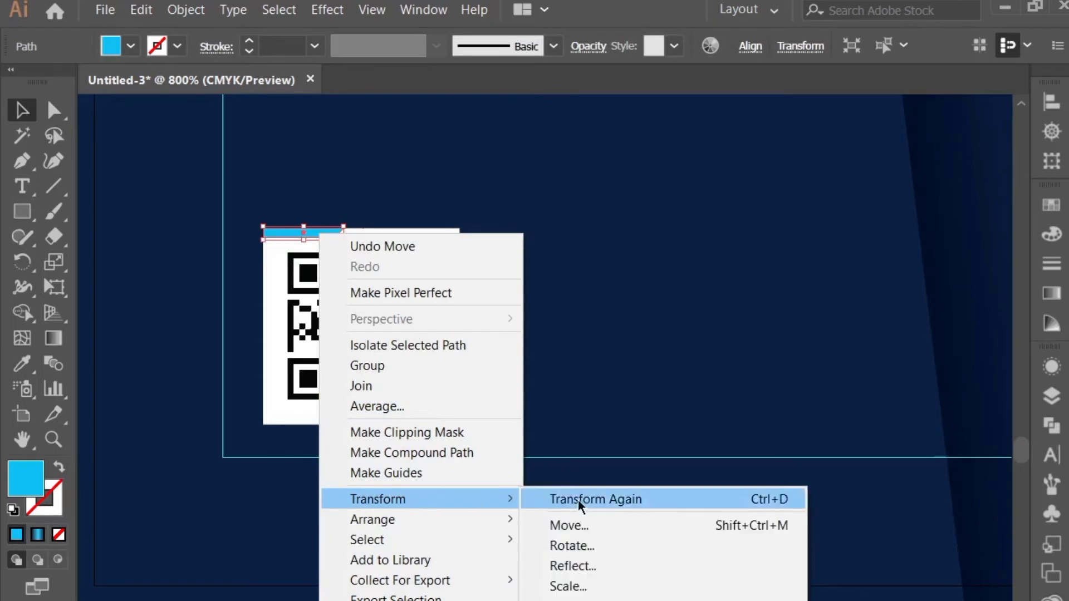
click(574, 566)
click(689, 515)
Reflect copies of the strip to the QR code's top-right and bottom-right.
click(729, 561)
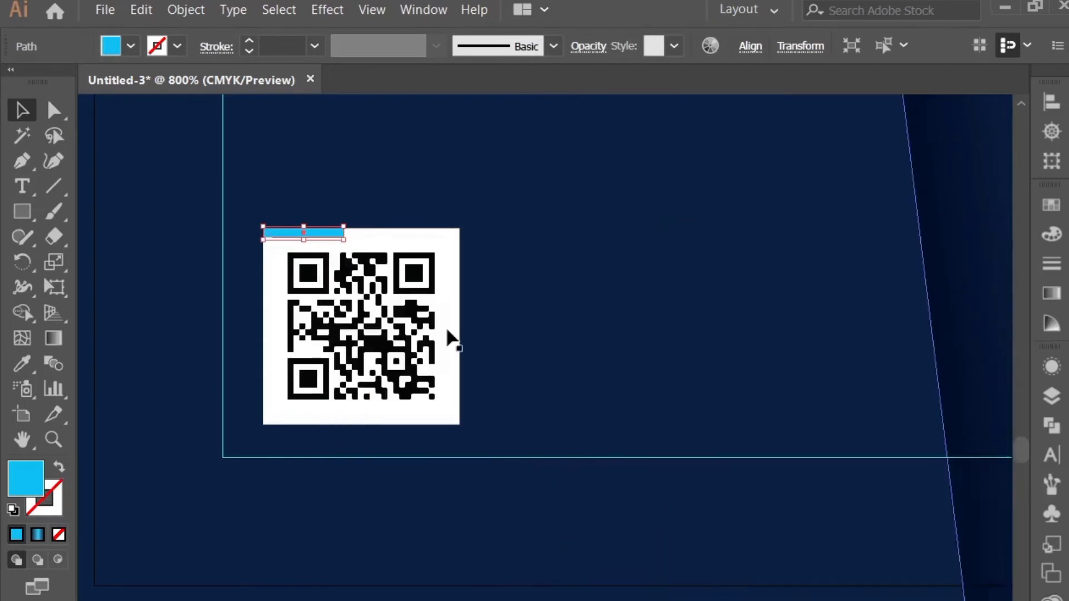
drag(341, 237, 453, 238)
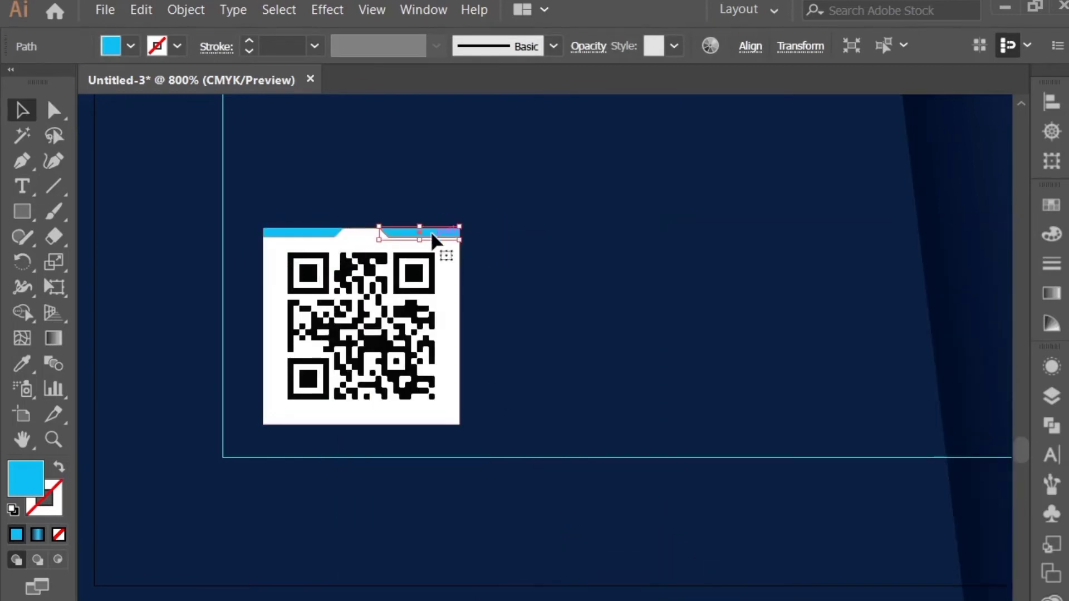
right_click(433, 235)
click(684, 567)
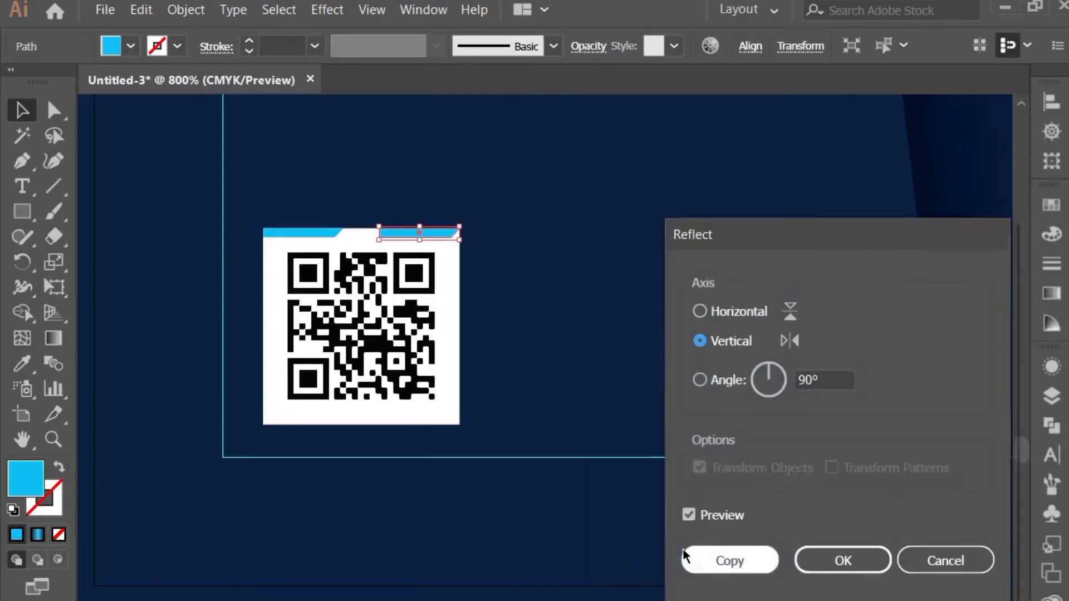
mouse_move(798, 241)
mouse_down()
mouse_move(659, 198)
mouse_move(638, 176)
mouse_up()
click(572, 495)
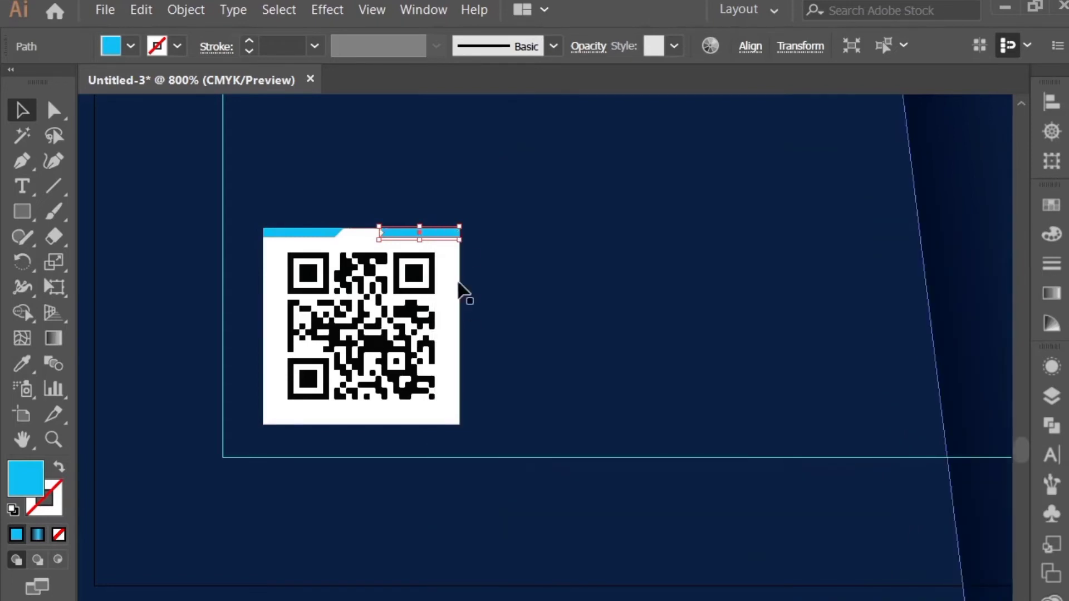
mouse_move(445, 234)
mouse_down()
mouse_move(452, 426)
mouse_move(438, 415)
mouse_up()
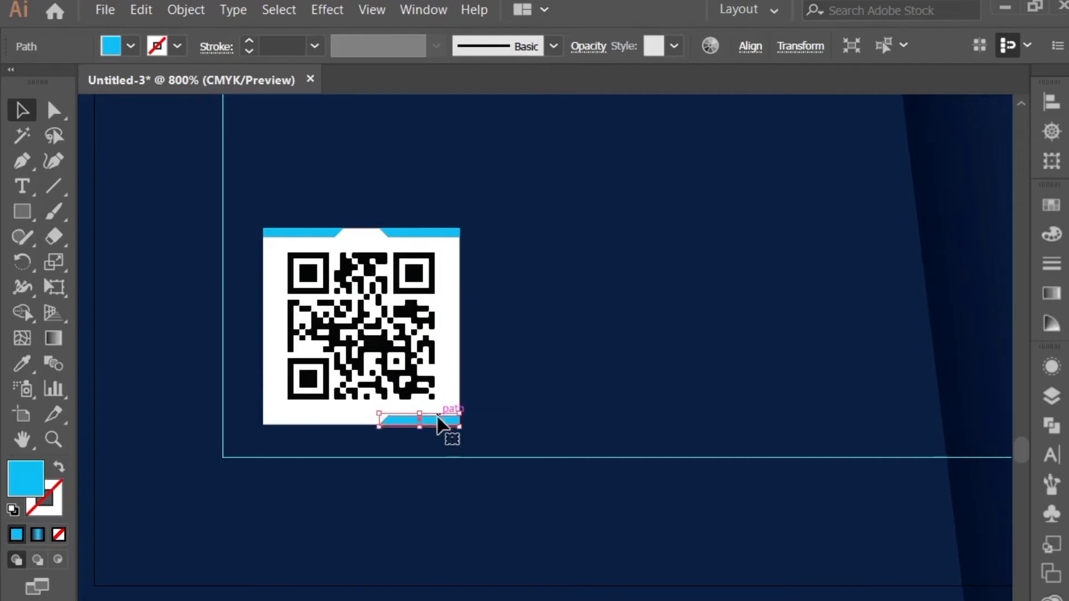
Mirror a copy of the bottom strip left-to-right and place it at the bottom-left.
right_click(438, 423)
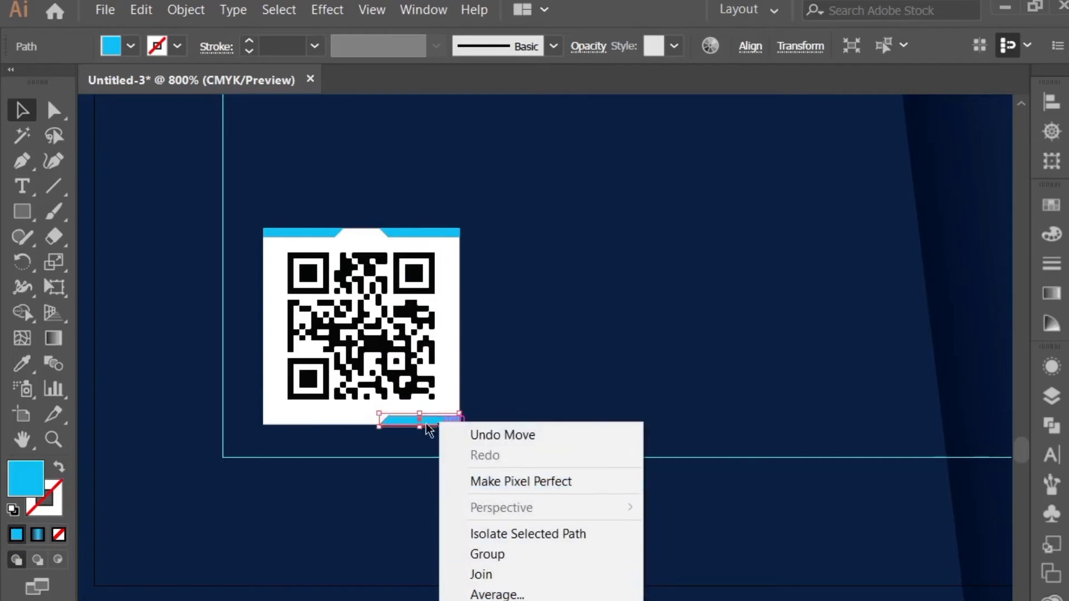
click(669, 590)
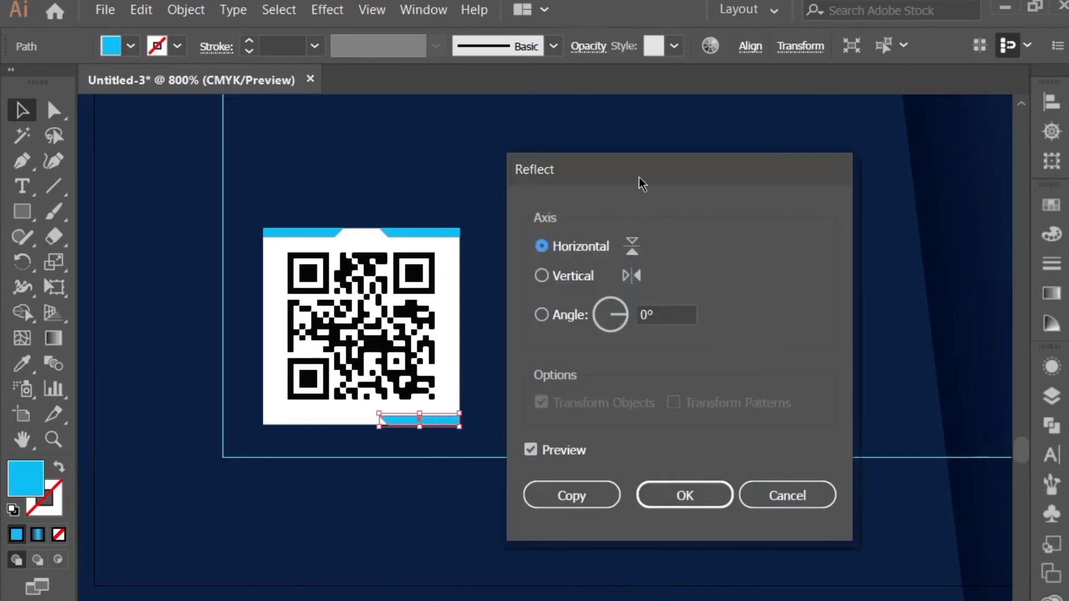
drag(640, 179, 602, 148)
click(505, 246)
click(499, 468)
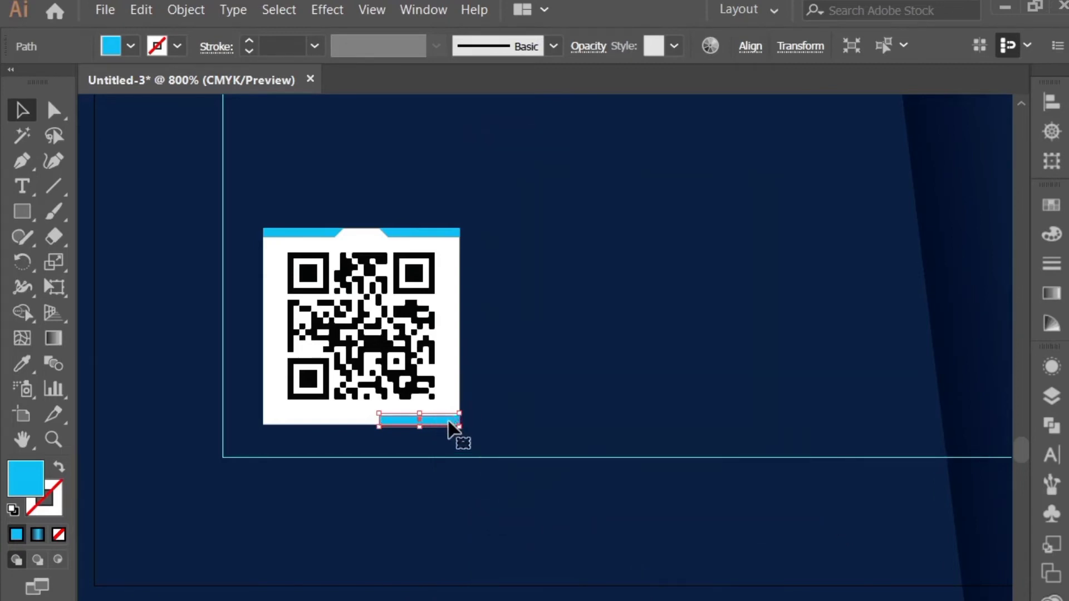
mouse_move(453, 423)
mouse_down()
mouse_move(337, 423)
mouse_move(322, 236)
mouse_up()
Make a 90°-rotated copy of the strip and place it along the QR code's left edge.
right_click(322, 236)
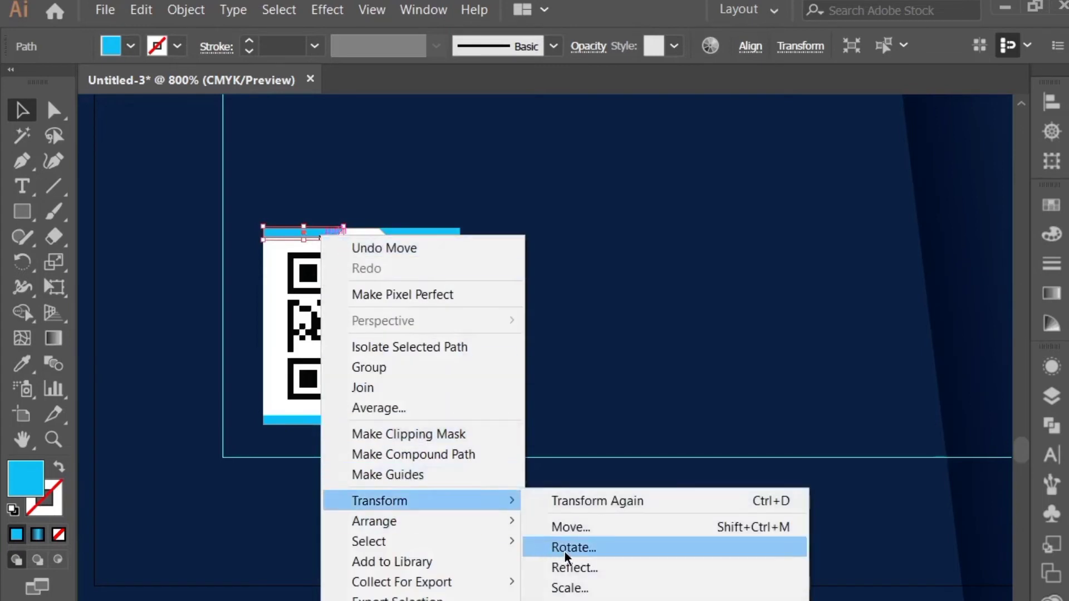
click(565, 553)
drag(515, 226, 634, 189)
drag(569, 284, 572, 264)
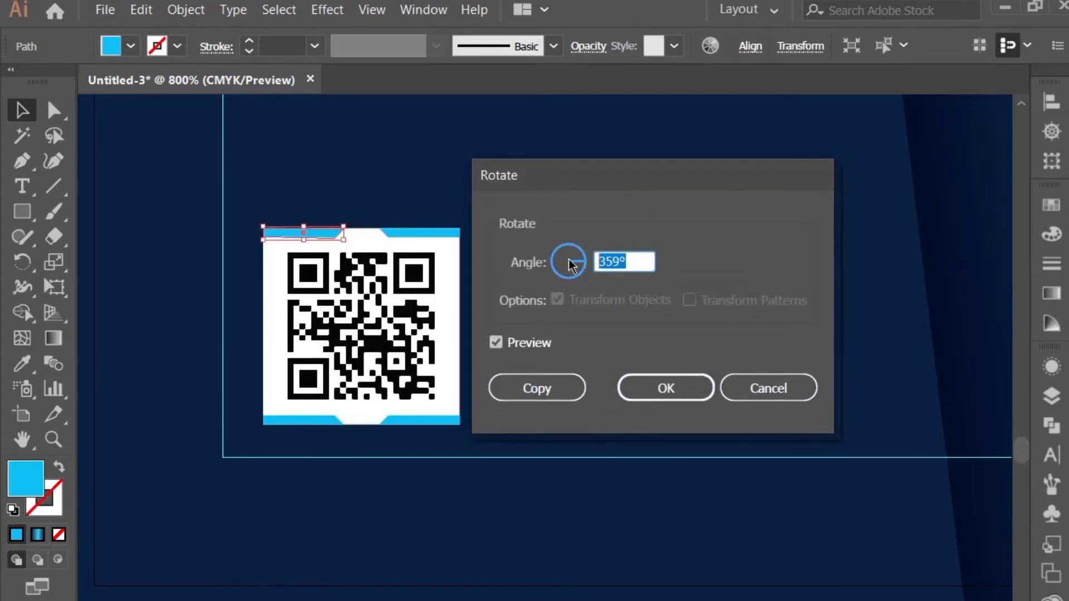
text(90)
key(Tab)
click(533, 390)
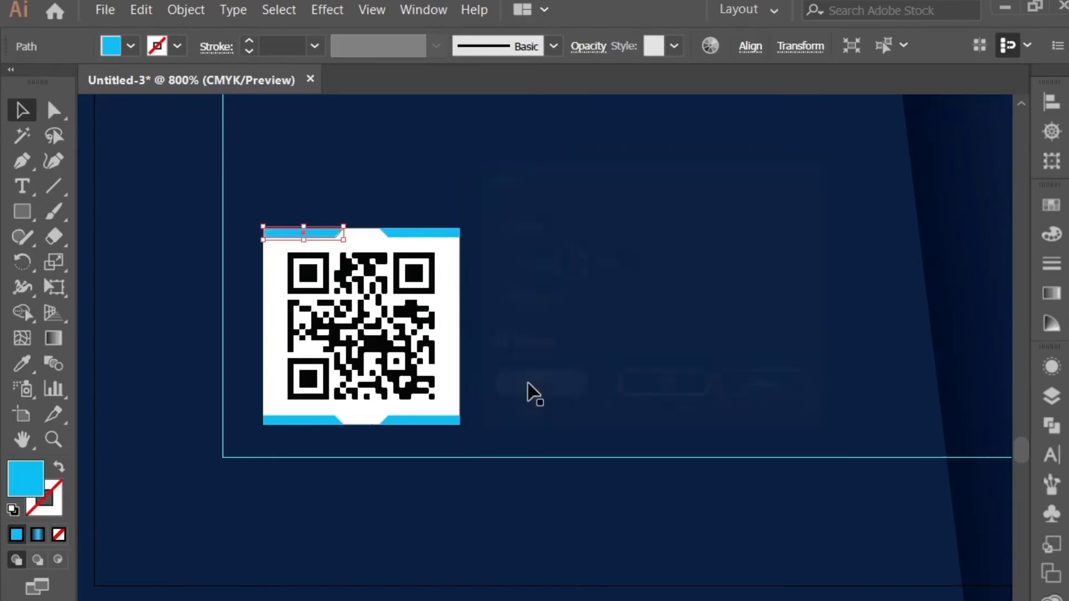
mouse_move(304, 262)
mouse_down()
mouse_move(273, 415)
mouse_move(270, 397)
mouse_up()
Reflect a copy of the left vertical strip onto the QR code's right edge.
right_click(270, 397)
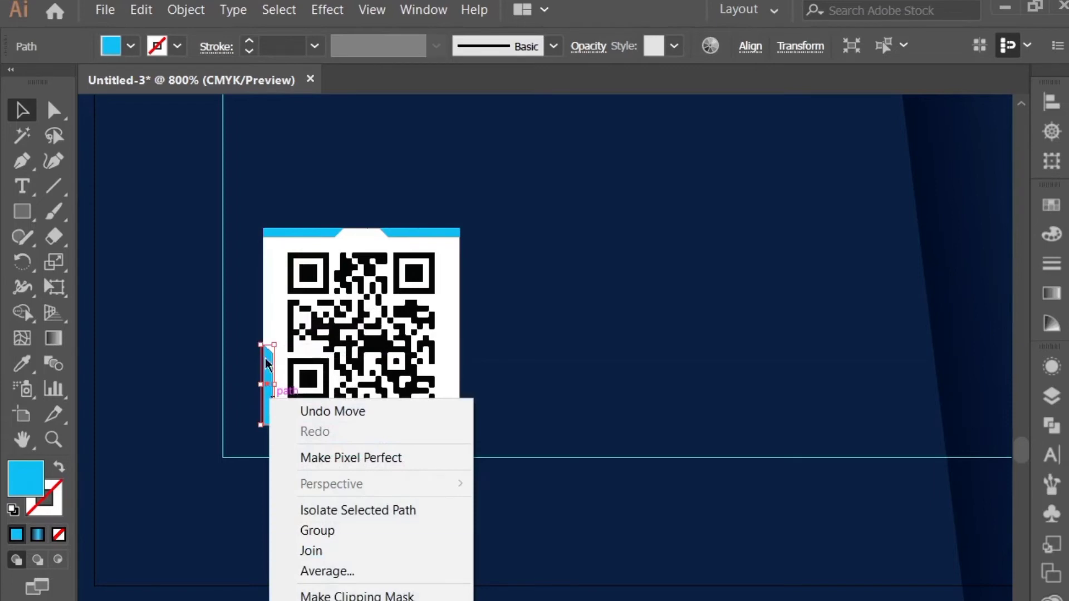
click(467, 454)
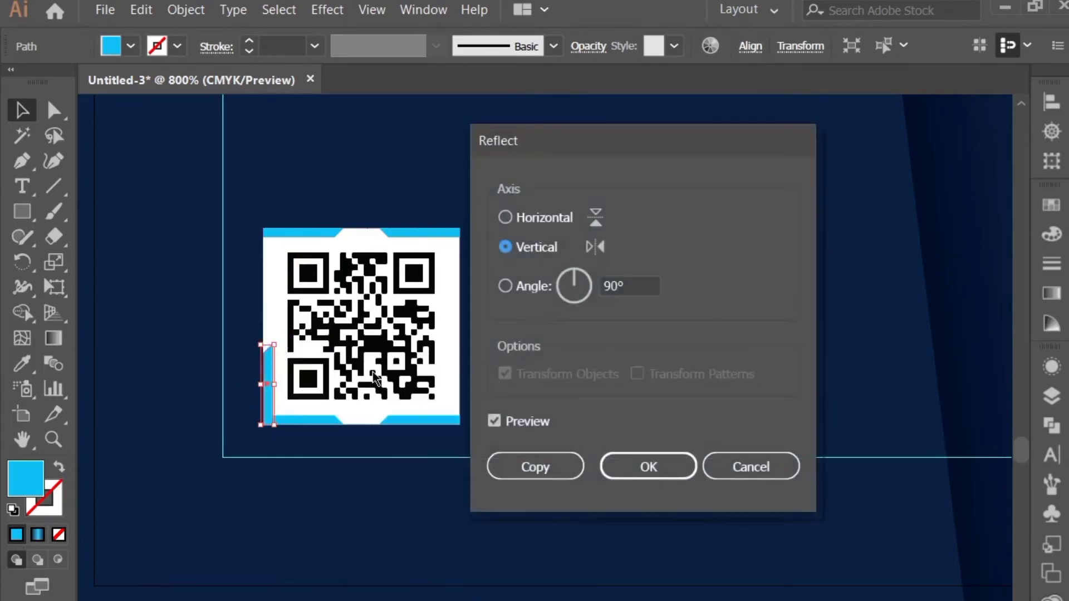
click(535, 467)
drag(266, 398, 455, 410)
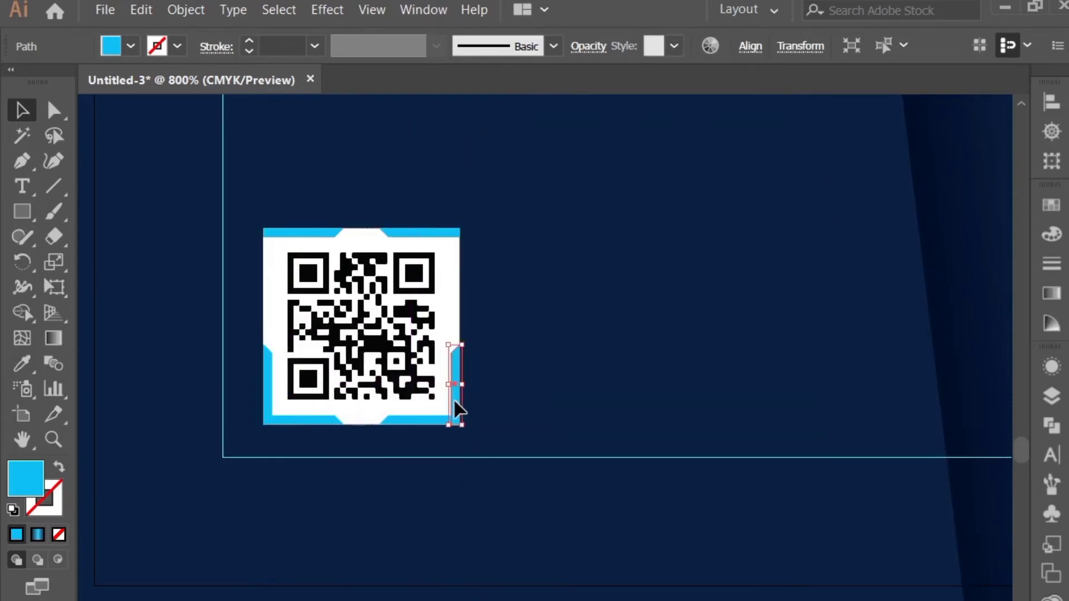
Flip a copy of the right strip top-to-bottom and move it up to the top-right.
right_click(456, 409)
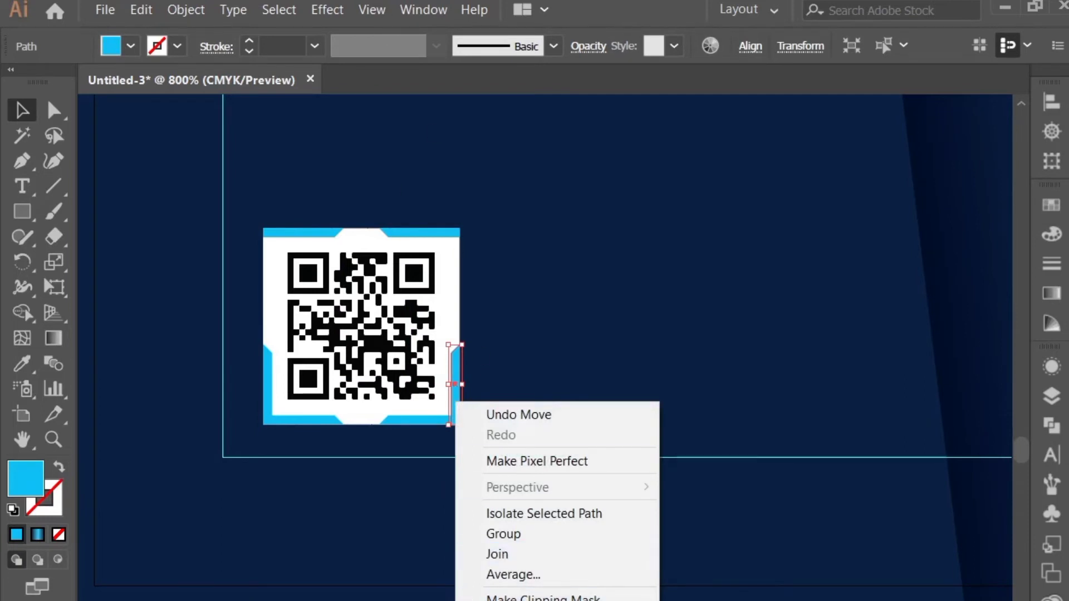
click(269, 358)
right_click(457, 362)
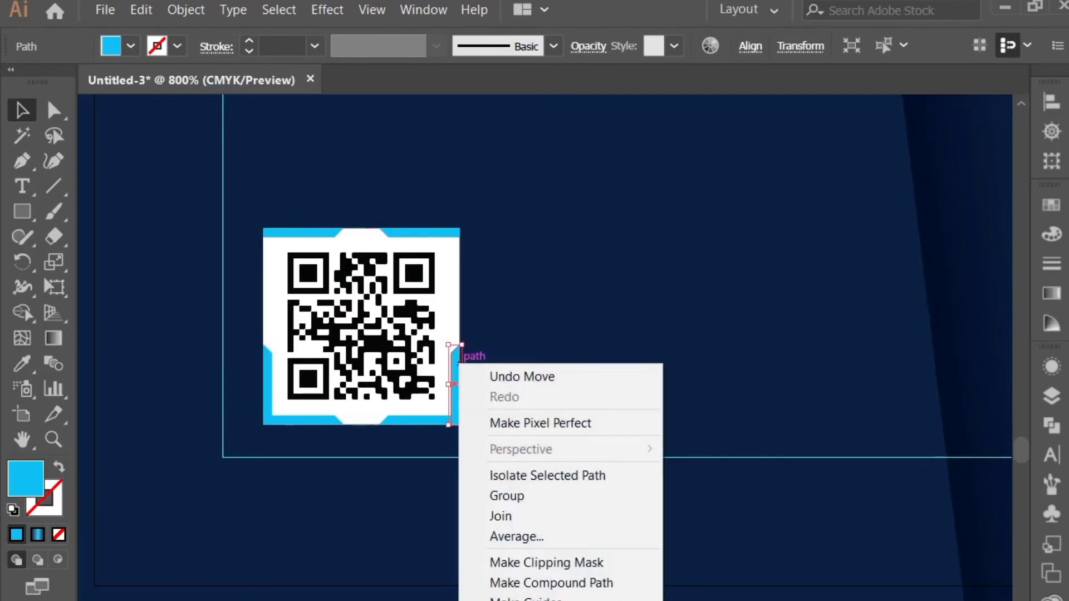
click(526, 215)
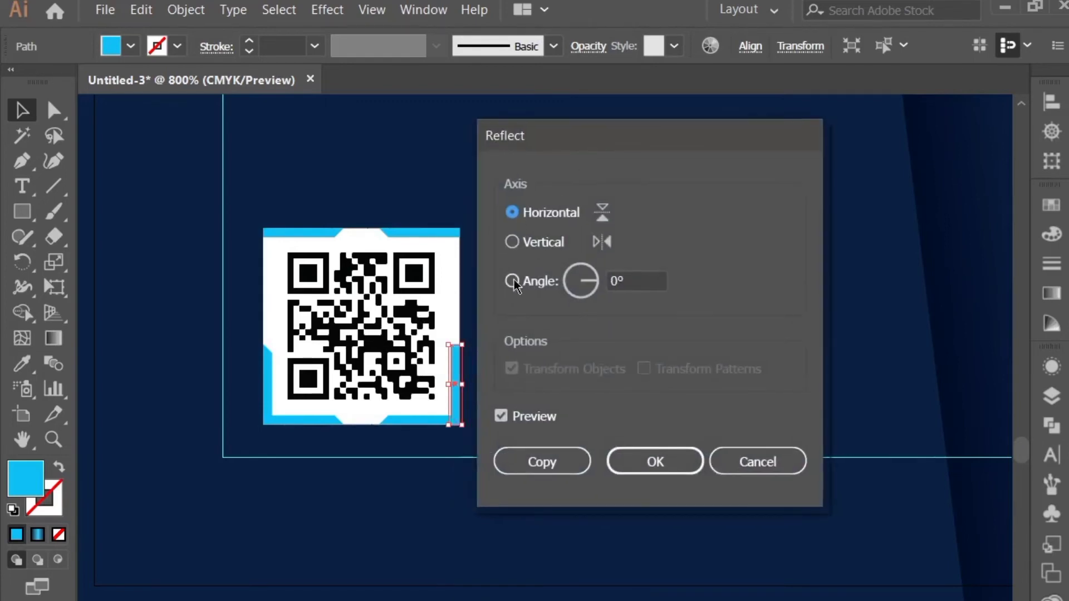
click(503, 462)
drag(454, 384, 454, 267)
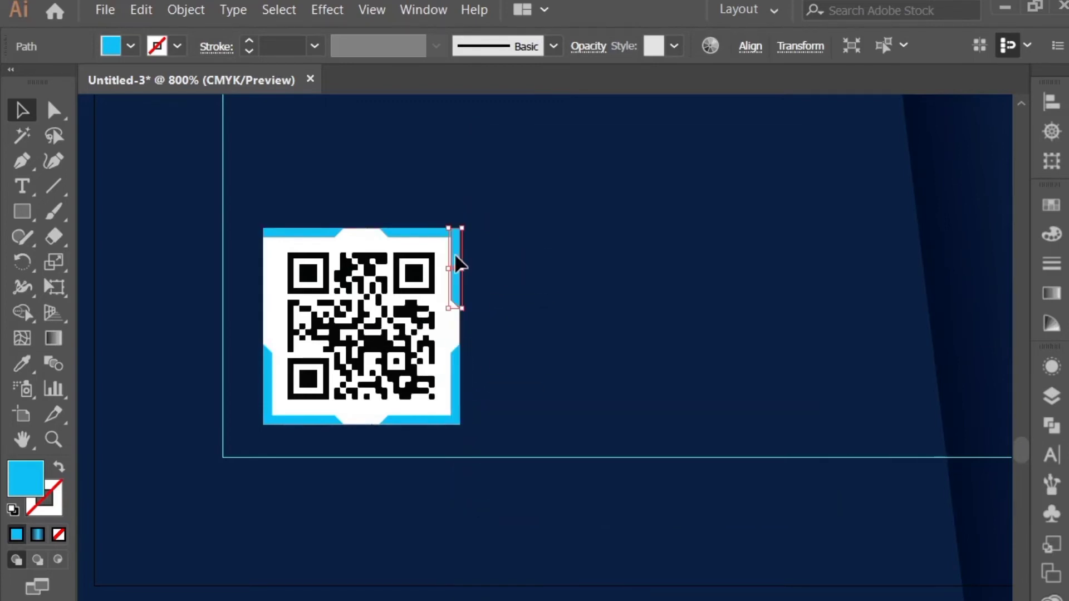
Reflect a copy of the lower-left strip and position it at the frame's upper-left.
click(266, 357)
right_click(264, 351)
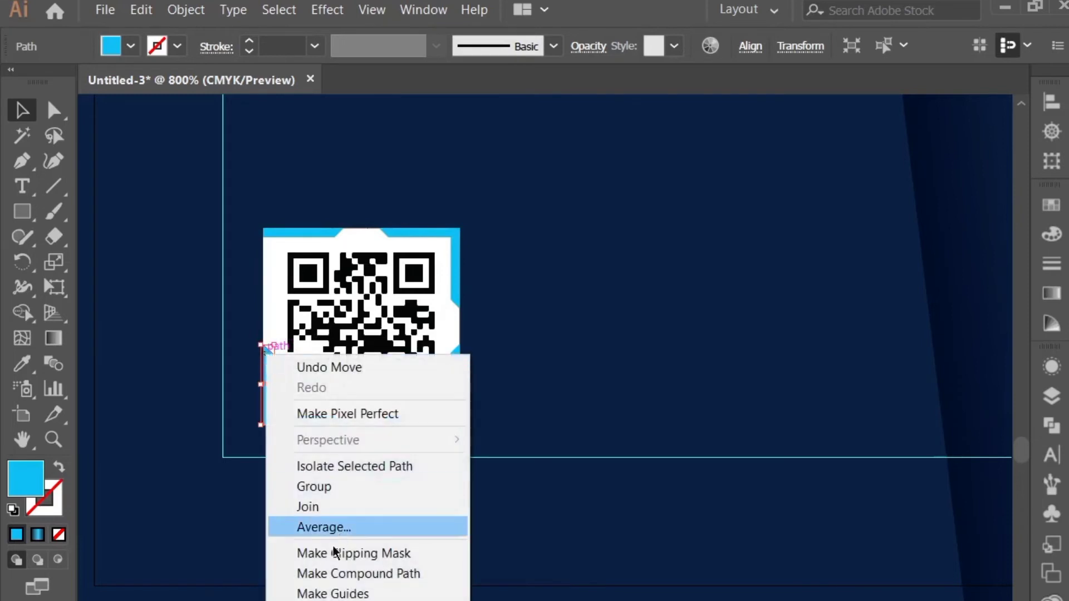
click(509, 353)
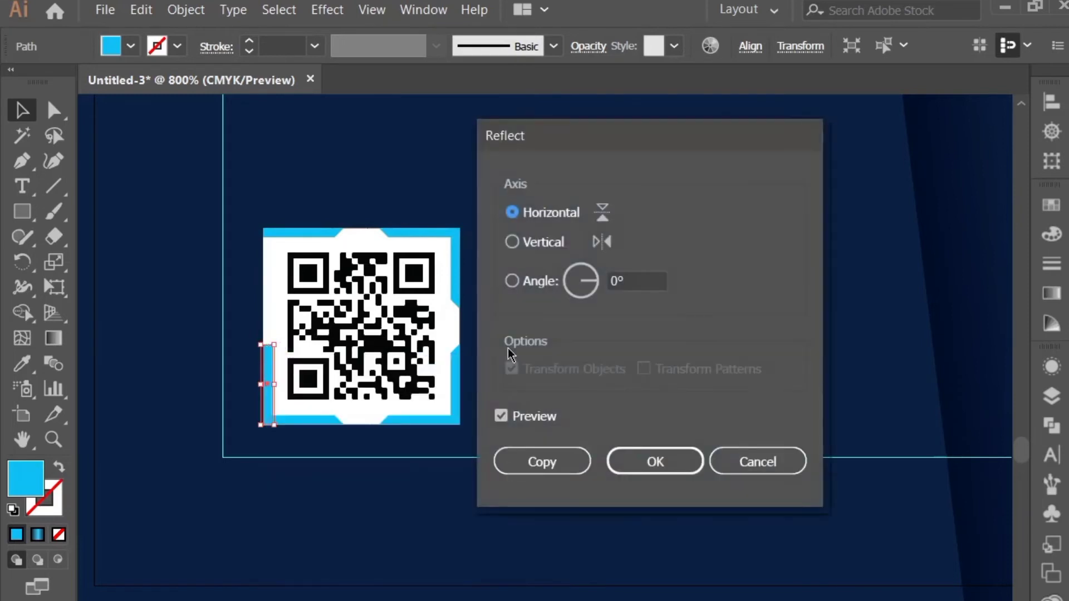
click(529, 462)
drag(266, 385, 266, 267)
Zoom out from the QR code to the whole card and clear the selection.
click(223, 434)
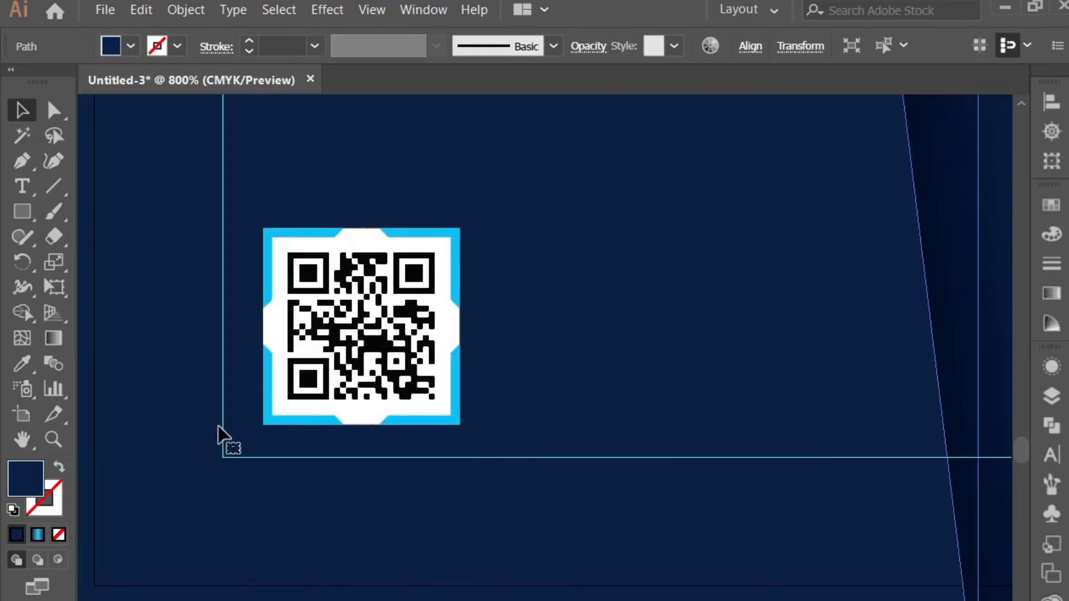
key(ctrl+minus)
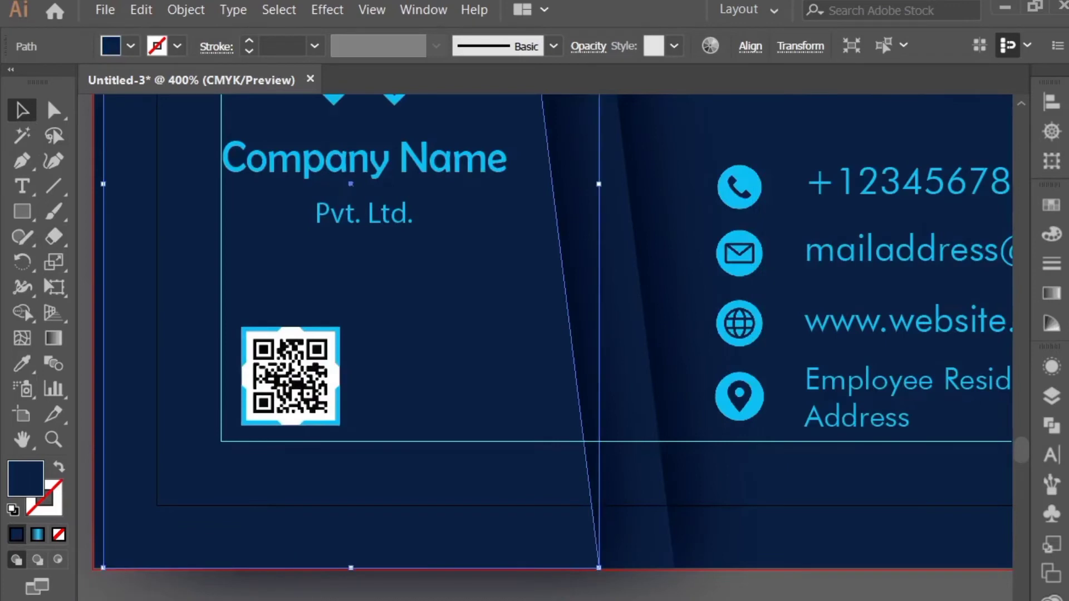
key(ctrl+minus)
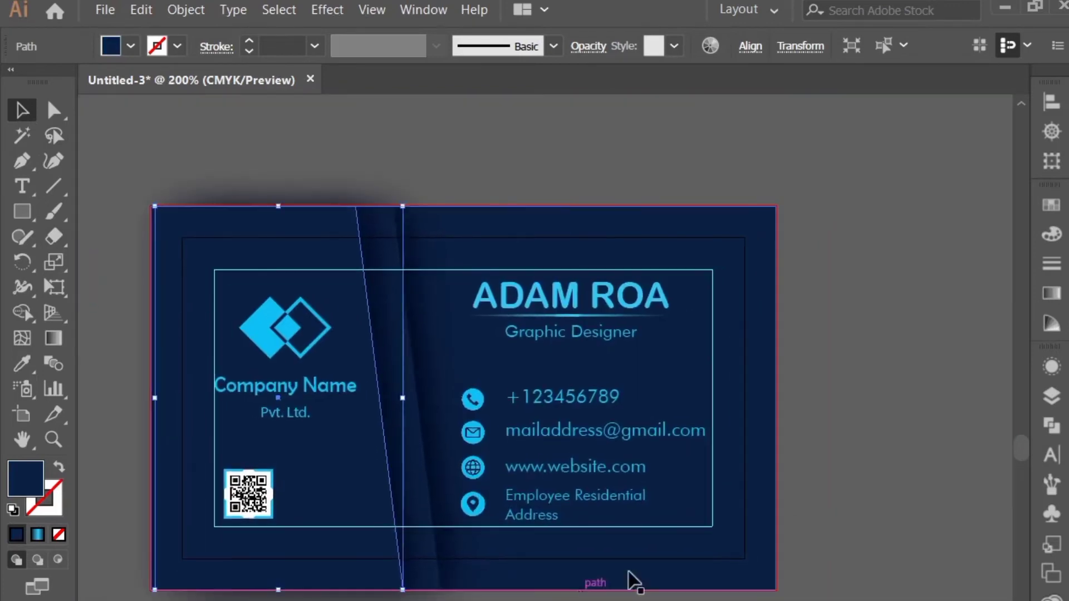
click(865, 416)
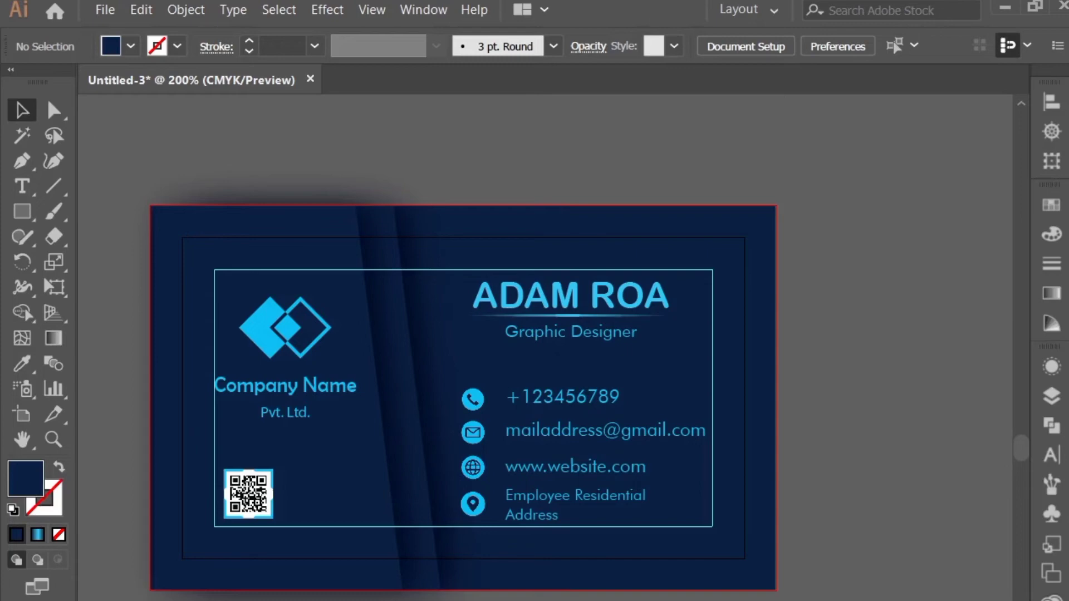
Cut the navy and cyan swatch squares and pan to the blank second artboard.
scroll(638, 513, down, 3)
scroll(437, 435, left, 3)
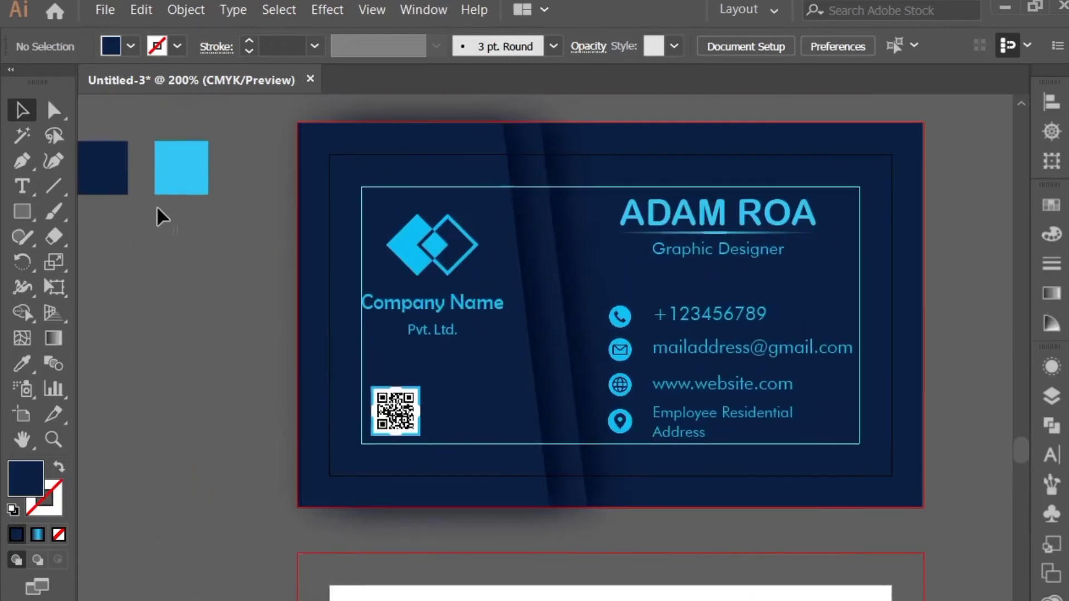
scroll(161, 216, left, 2)
drag(256, 211, 167, 189)
key(Delete)
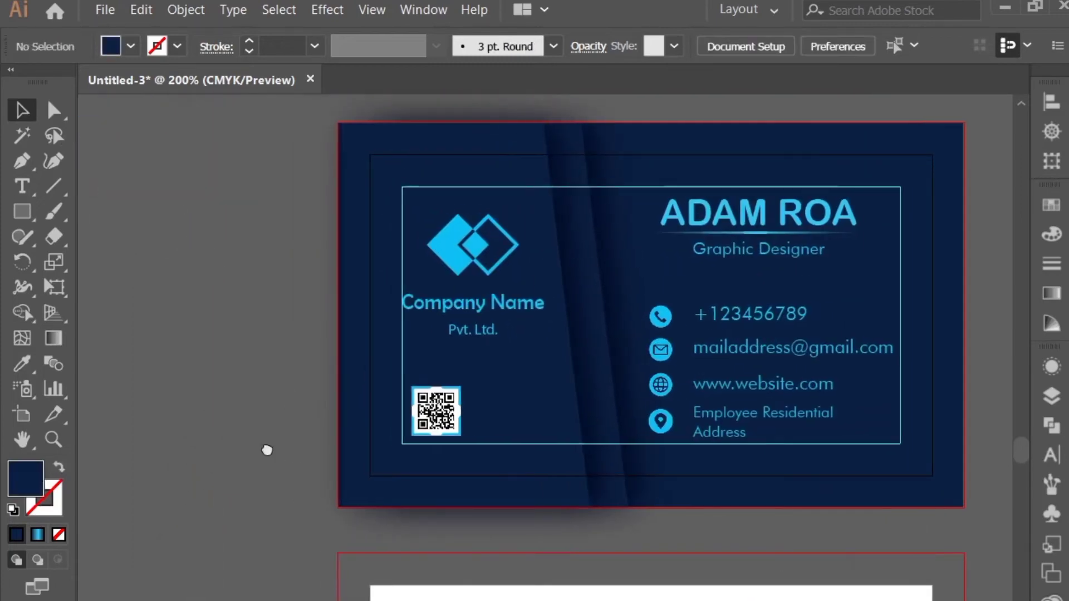
scroll(267, 446, down, 5)
scroll(163, 167, right, 3)
drag(236, 300, 232, 289)
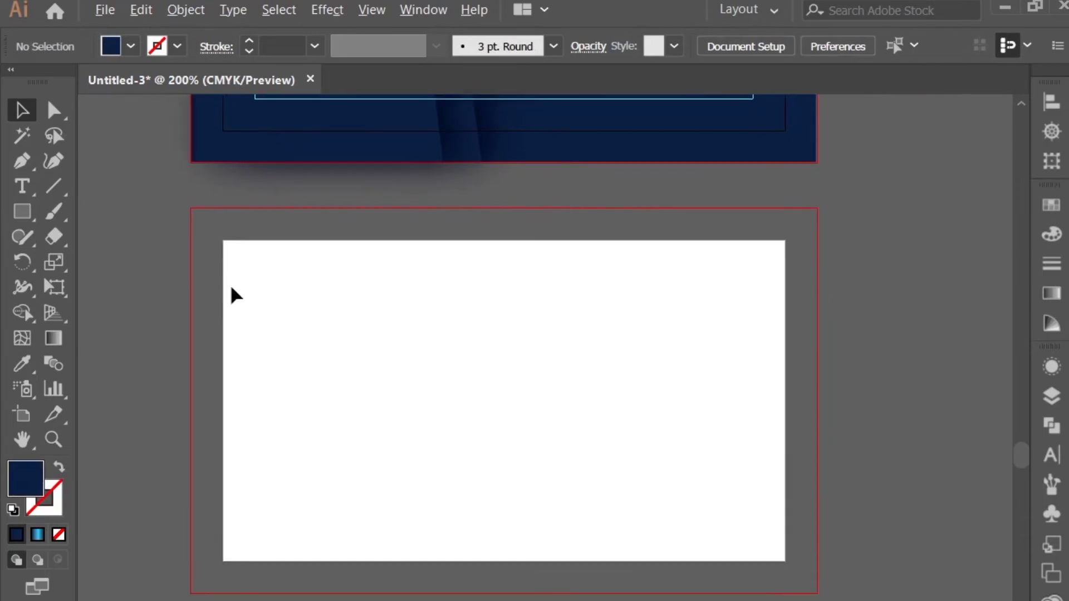
Paste the navy and cyan swatch squares in place and move them left of the second artboard.
alt+scroll(232, 295, up, 1)
scroll(222, 258, down, 2)
scroll(217, 258, right, 1)
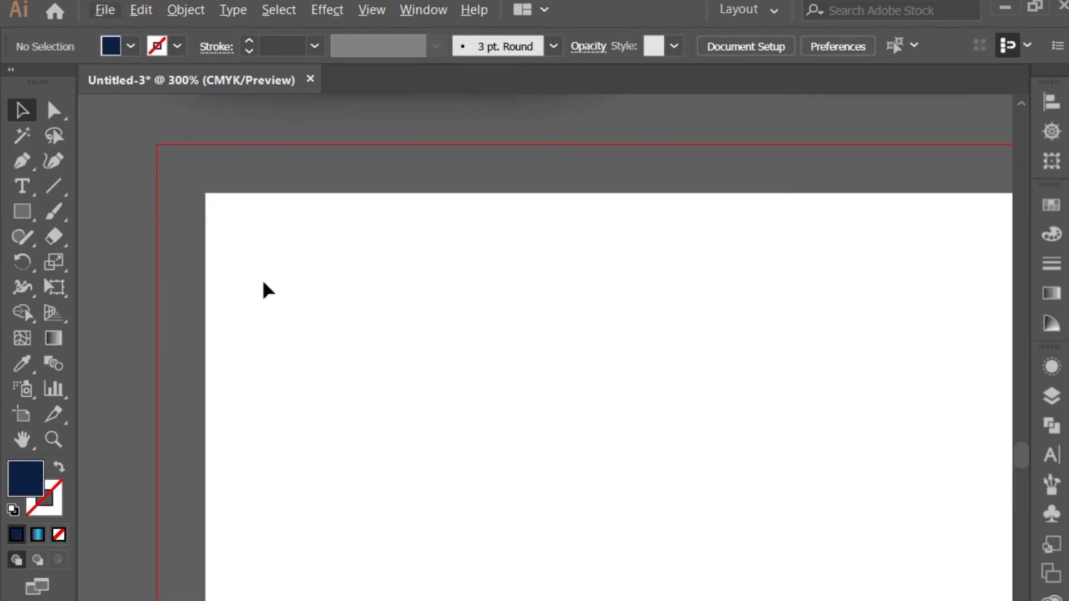
alt+scroll(264, 288, down, 1)
scroll(272, 278, down, 1)
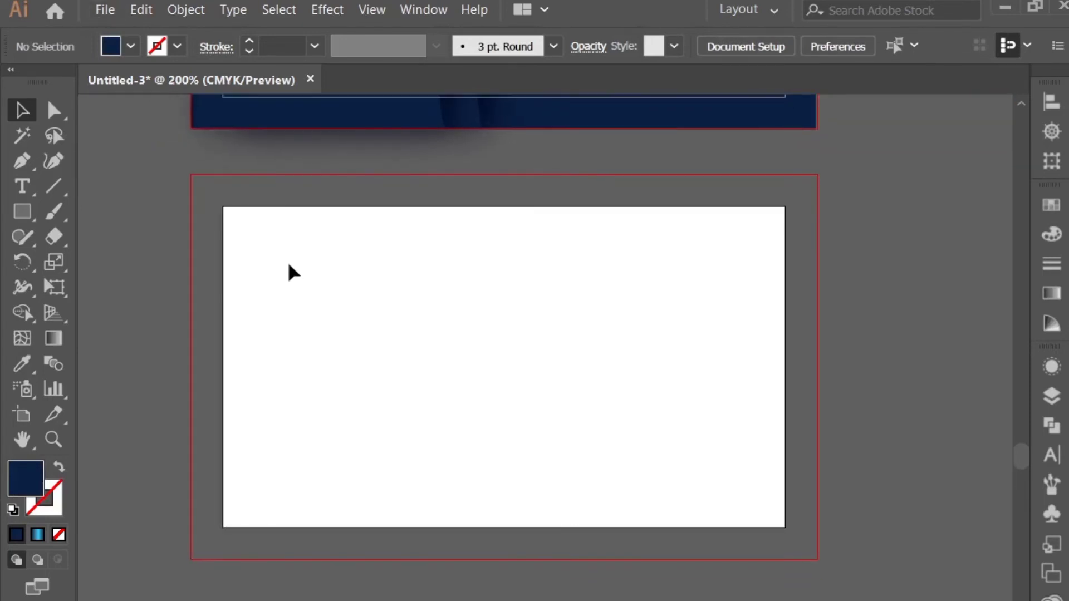
drag(289, 271, 332, 276)
key(ctrl+f)
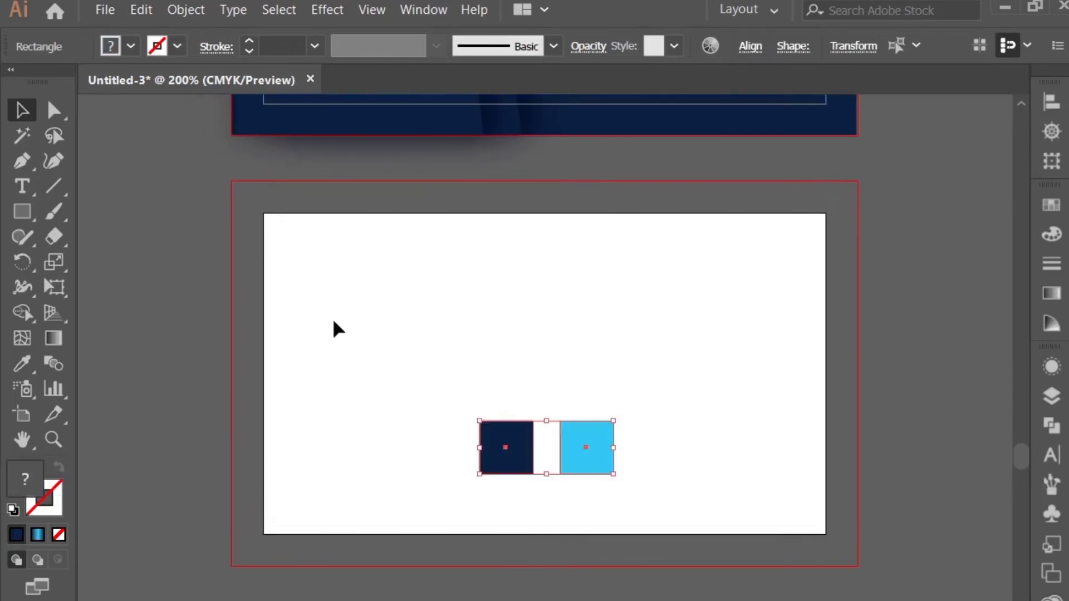
mouse_move(513, 444)
mouse_down()
mouse_move(215, 287)
mouse_move(136, 213)
mouse_up()
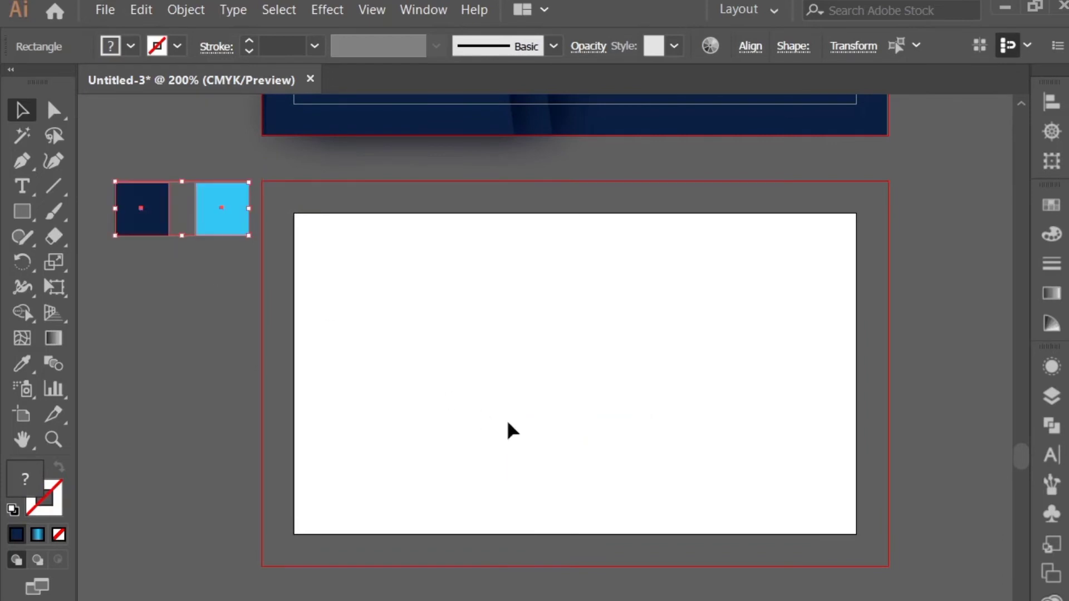
click(483, 389)
mouse_move(483, 390)
mouse_down()
mouse_move(477, 318)
mouse_move(458, 329)
mouse_up()
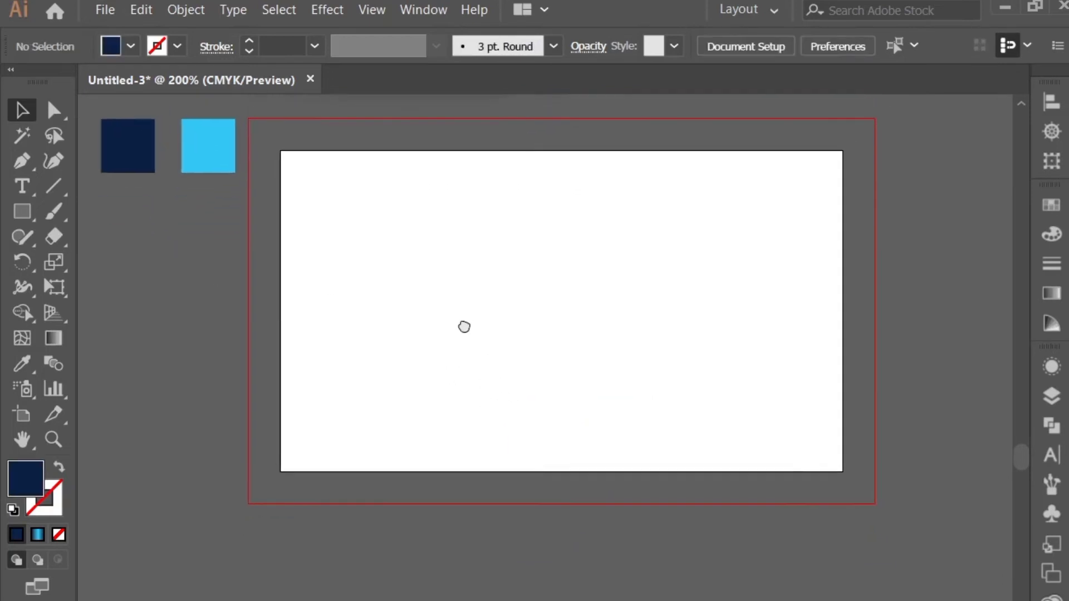
Draw a navy rectangle covering the whole back card bleed.
click(32, 220)
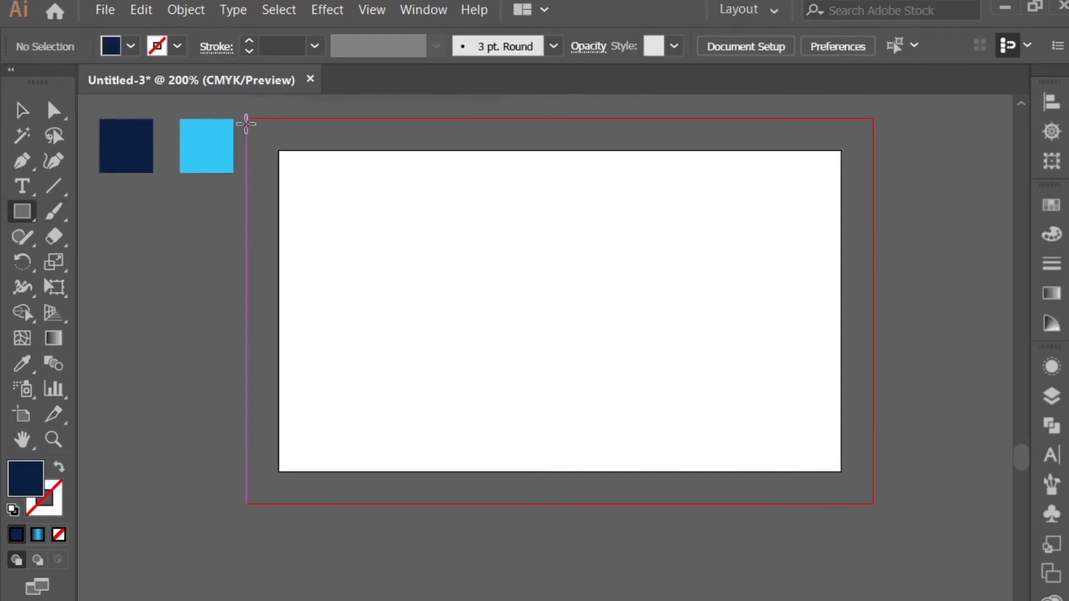
drag(247, 118, 876, 502)
key(v)
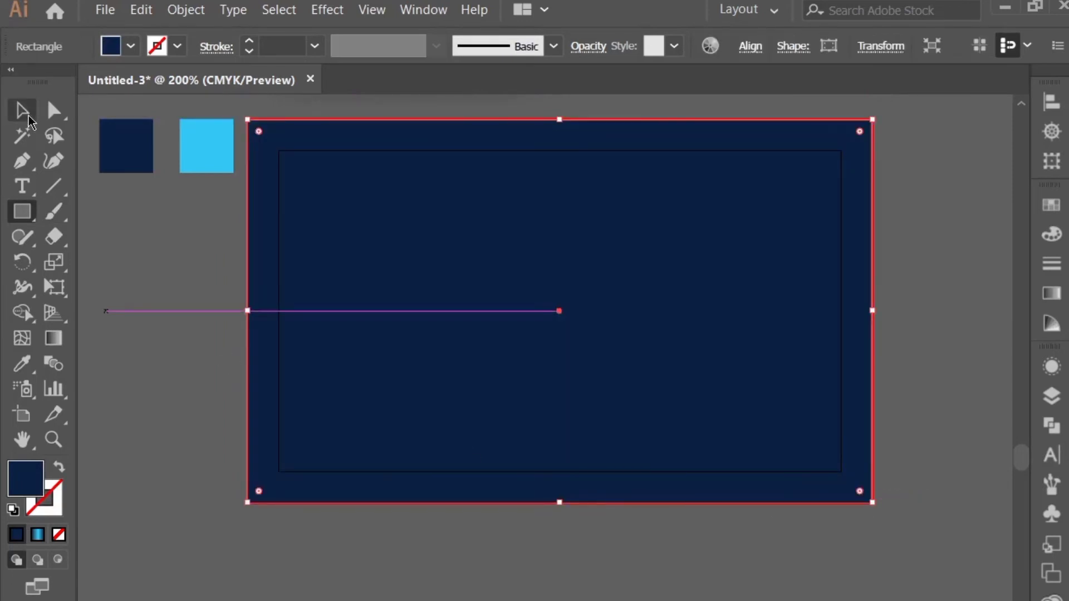
Copy the front card's logo and company name group onto the back card.
key(ctrl+minus)
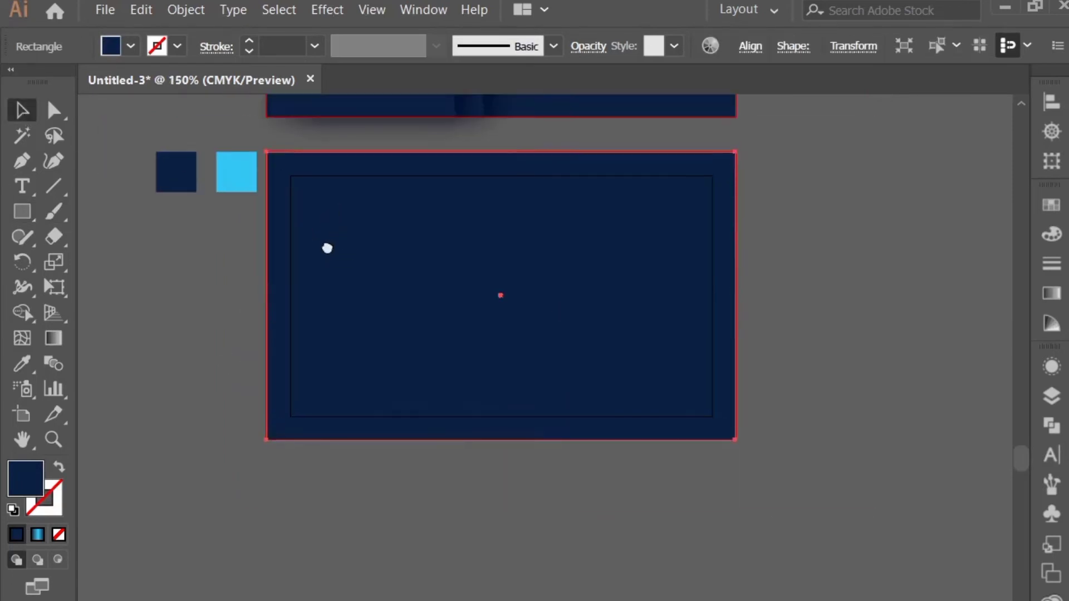
drag(327, 246, 303, 379)
drag(322, 209, 310, 236)
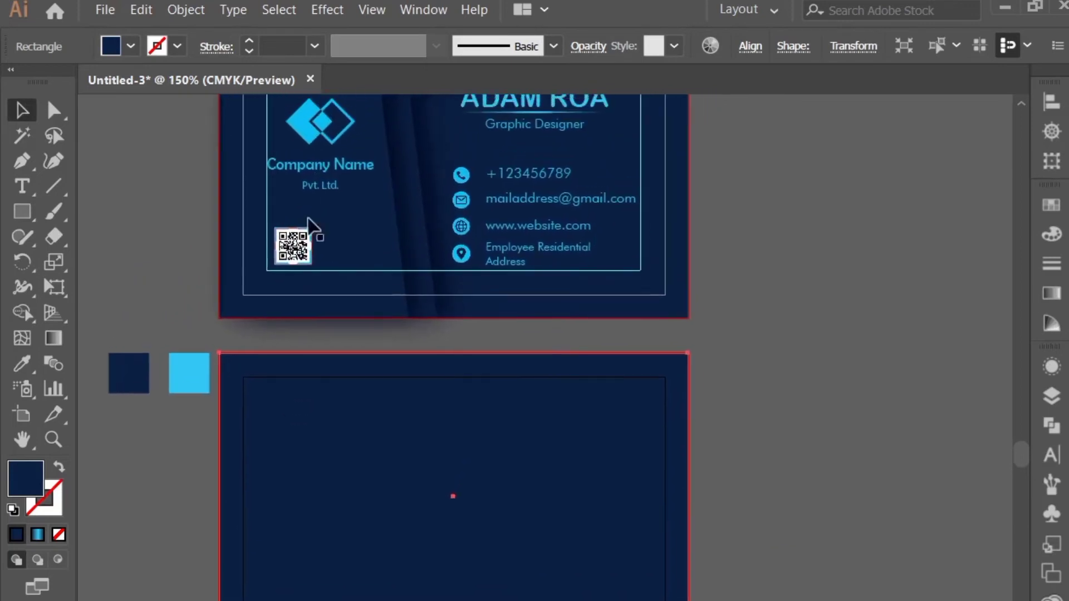
click(312, 137)
double_click(312, 137)
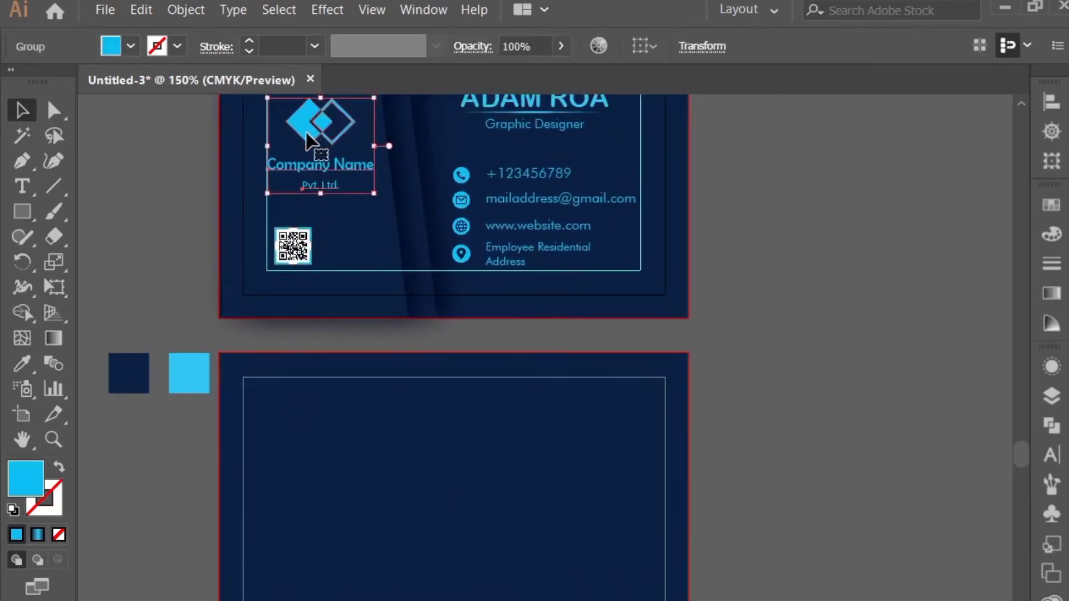
mouse_move(312, 136)
mouse_down()
mouse_move(408, 493)
mouse_move(444, 469)
mouse_up()
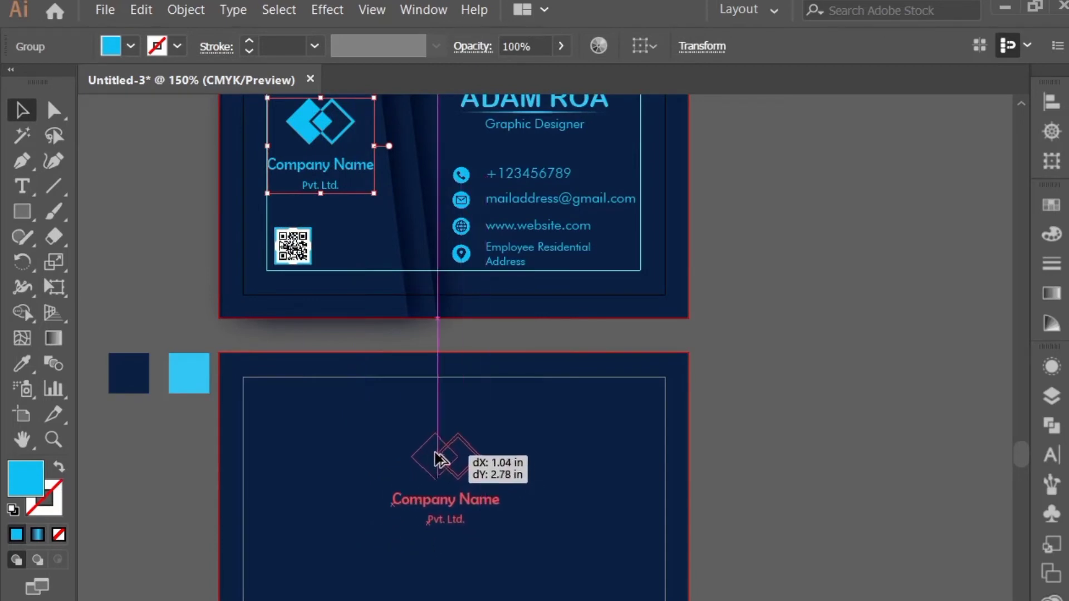
drag(443, 468, 437, 490)
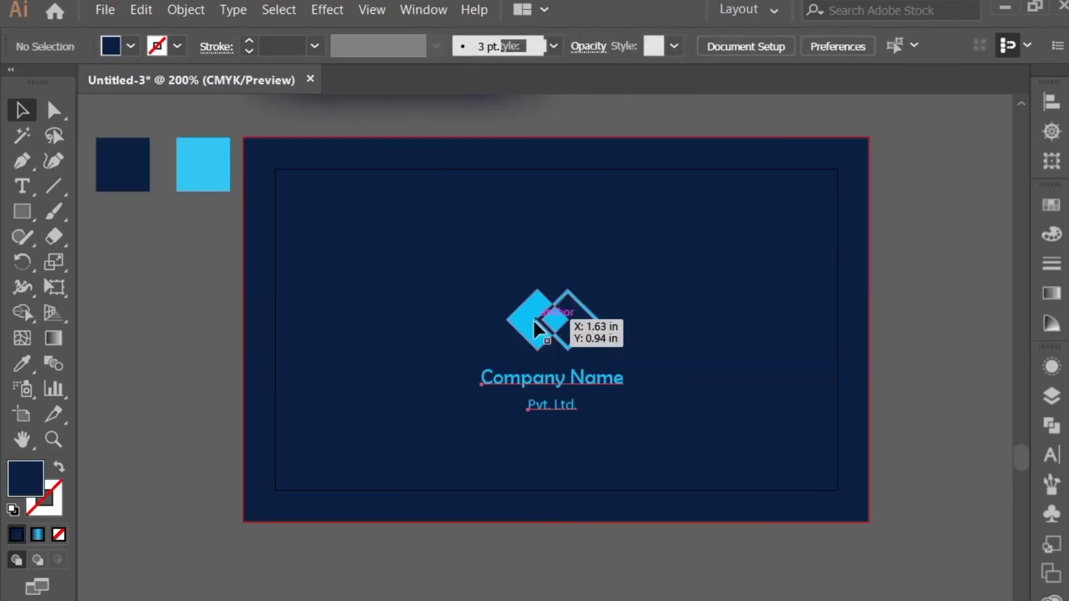
Place the logo copy on the back card and select it together with the navy background.
drag(533, 319, 551, 320)
click(462, 220)
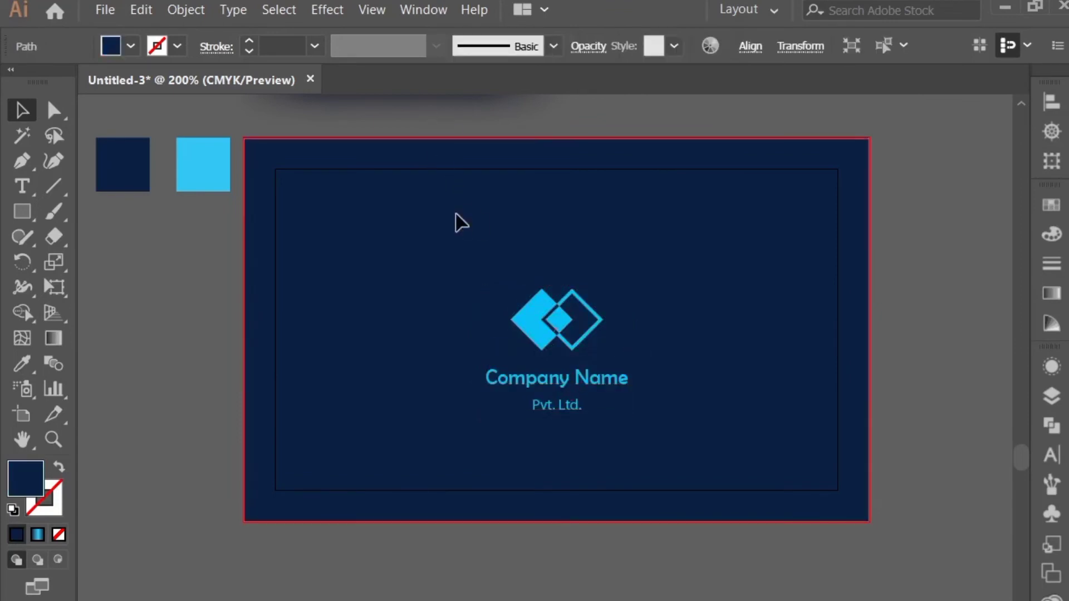
click(535, 320)
shift+click(532, 228)
shift+click(548, 309)
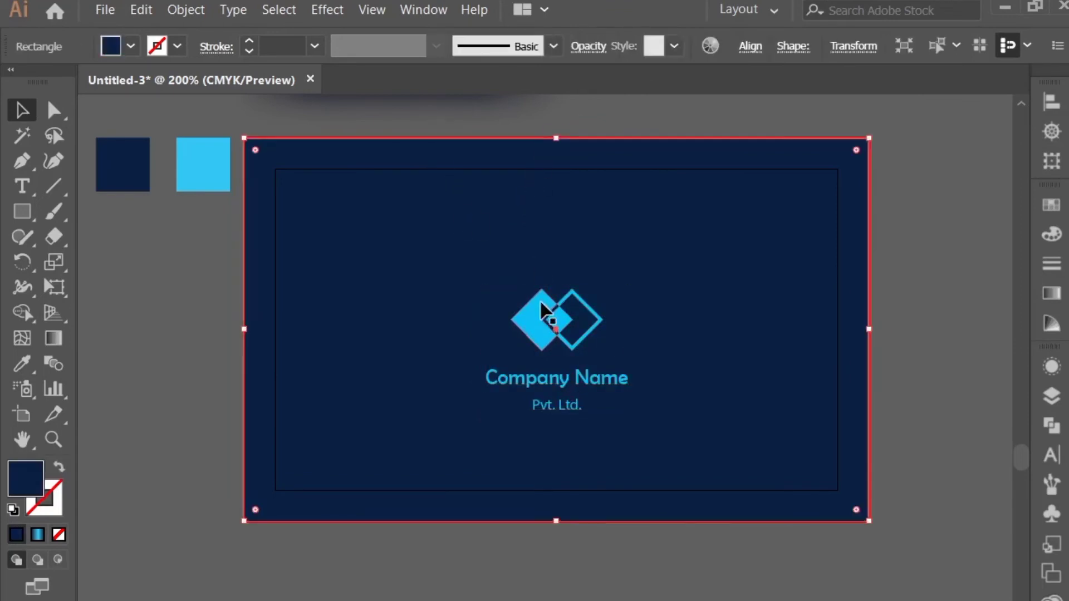
shift+click(532, 329)
shift+click(471, 285)
shift+click(467, 233)
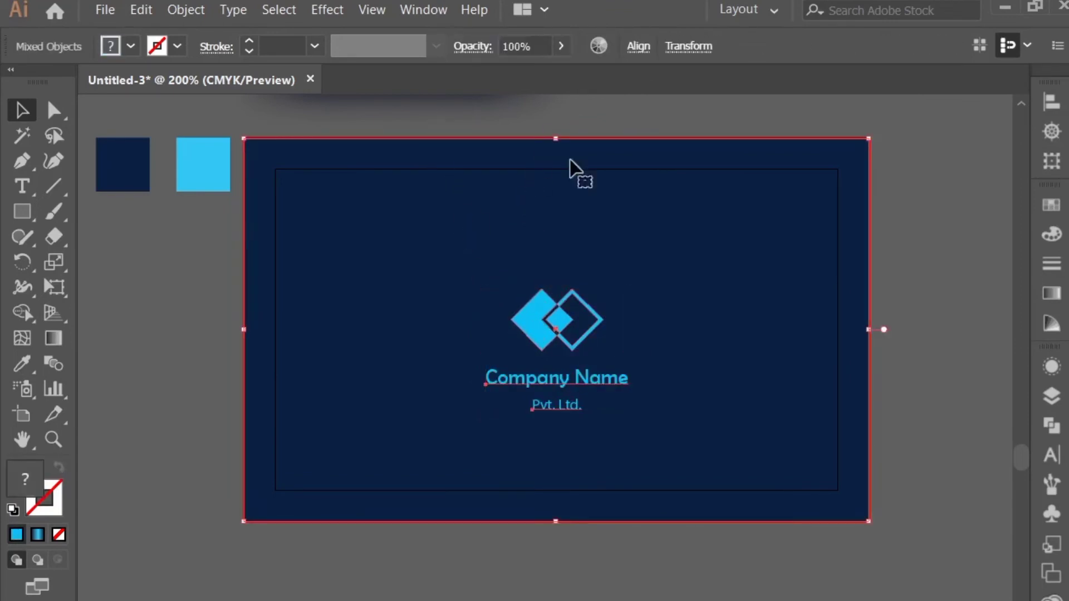
Centre the logo horizontally and vertically on the navy back card.
click(638, 46)
click(463, 105)
click(591, 107)
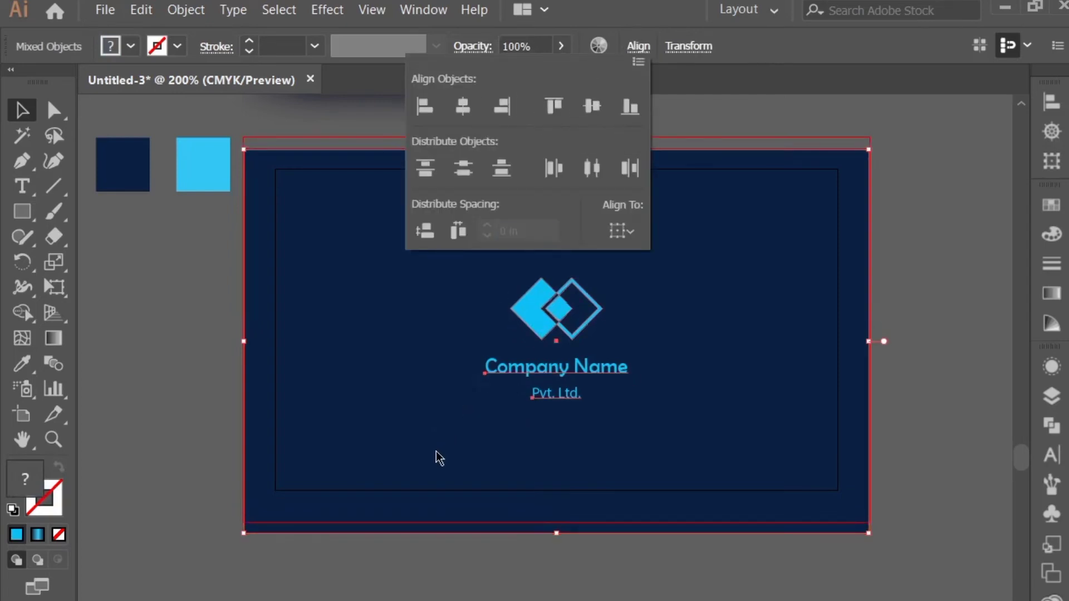
key(ctrl+z)
click(640, 47)
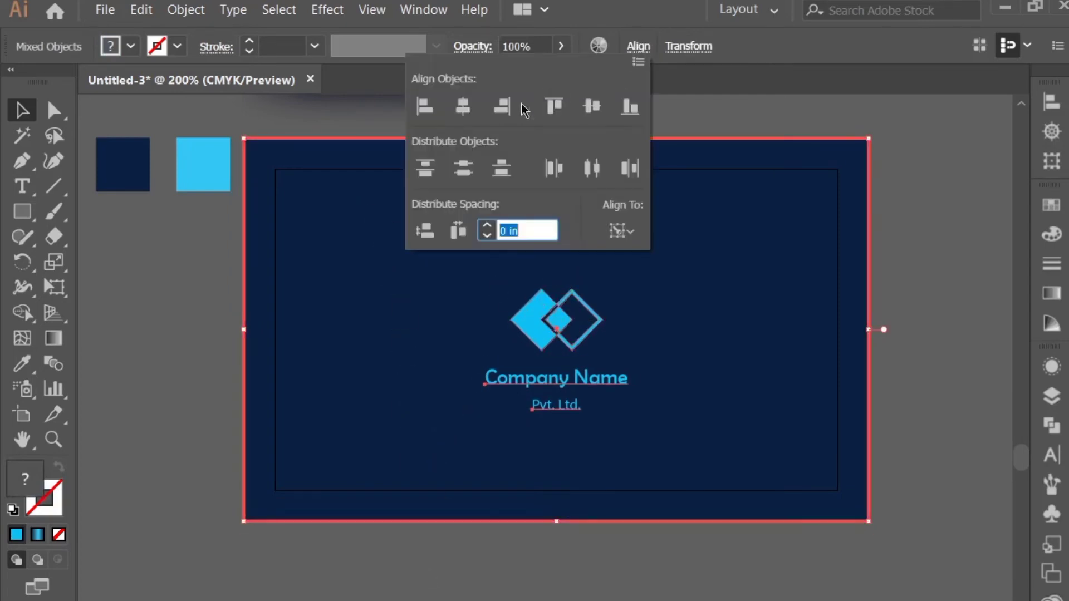
click(466, 109)
click(590, 109)
key(Escape)
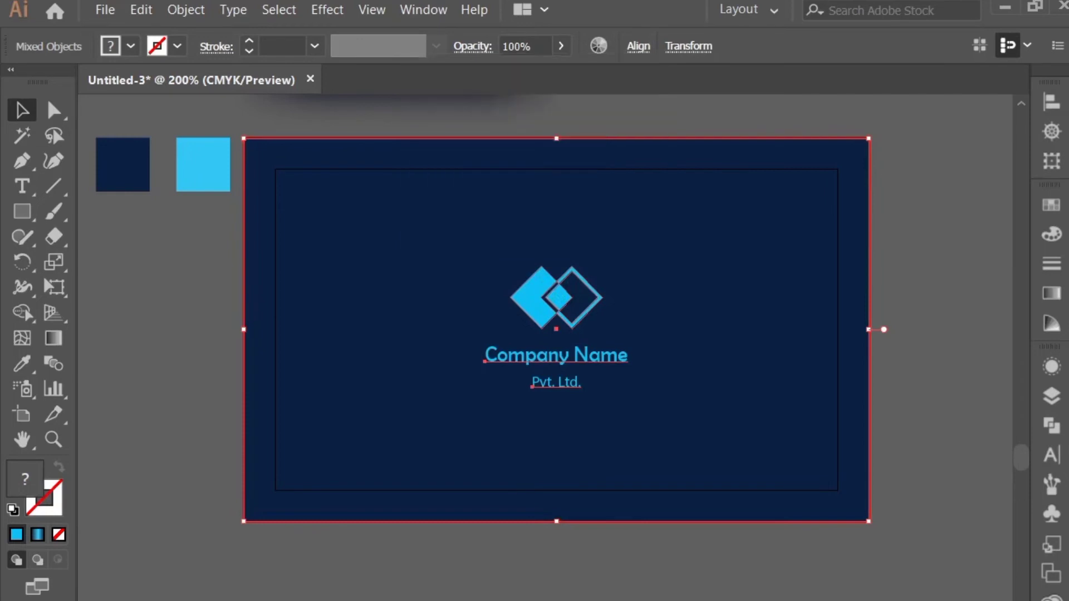
key(ctrl+shift+a)
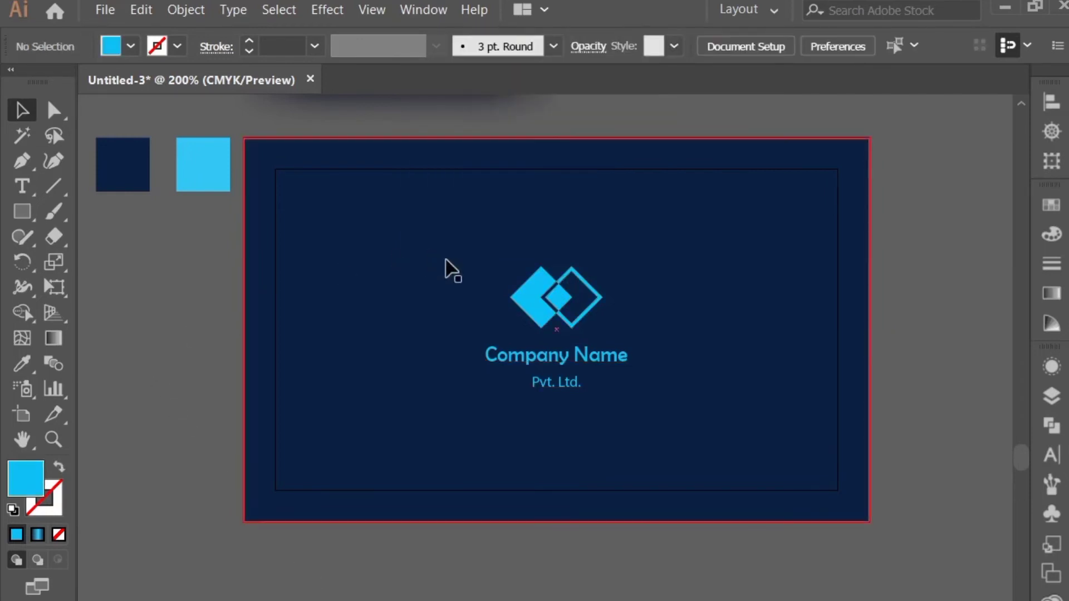
Enlarge the logo and company name group proportionally.
click(546, 279)
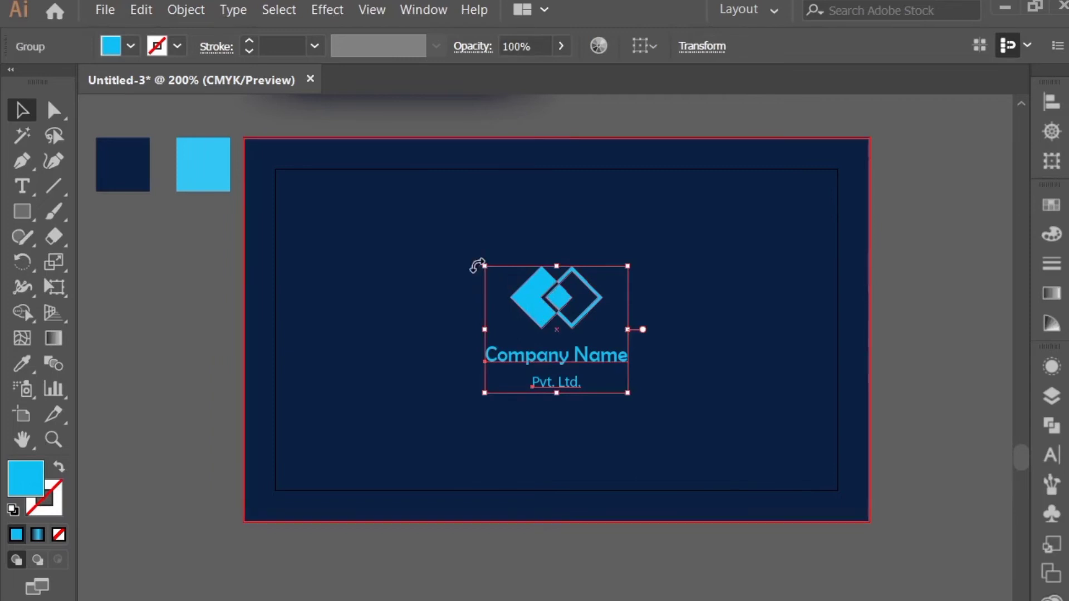
drag(485, 266, 466, 244)
click(503, 550)
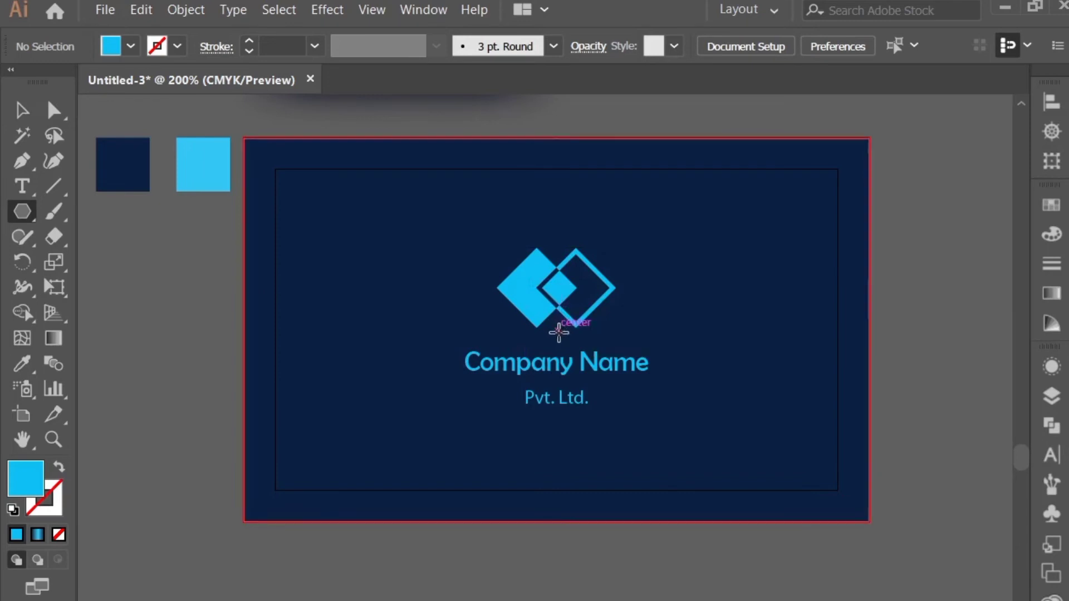
Draw a large six-sided polygon around the logo and fill it with the dark navy swatch.
mouse_move(558, 332)
mouse_down()
mouse_move(613, 446)
mouse_move(630, 452)
mouse_up()
key(Down)
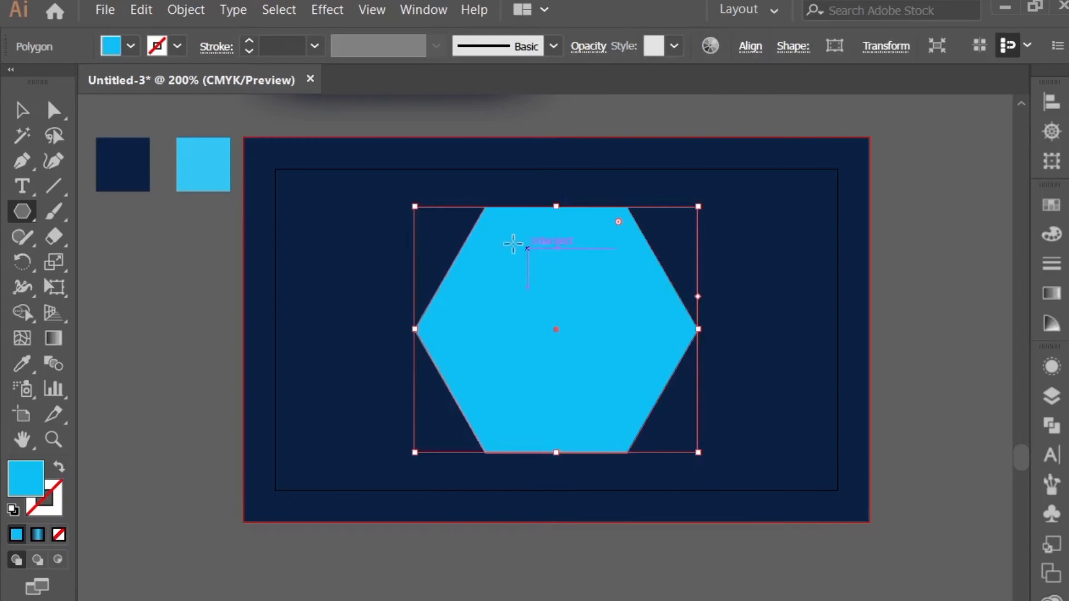
key(i)
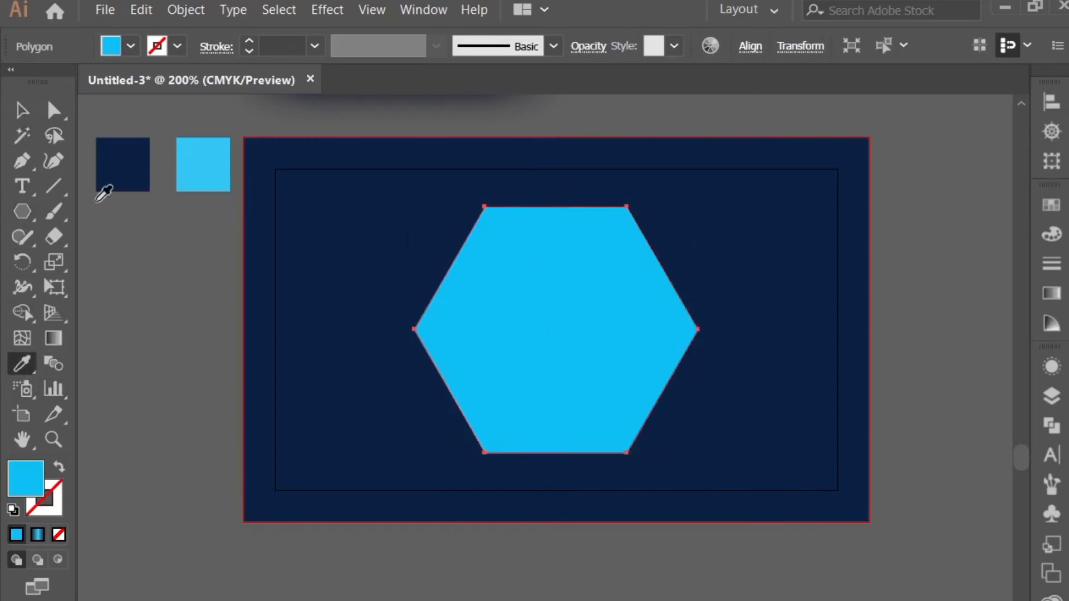
click(108, 184)
key(v)
Send the navy hexagon to the back of the stacking order.
right_click(522, 273)
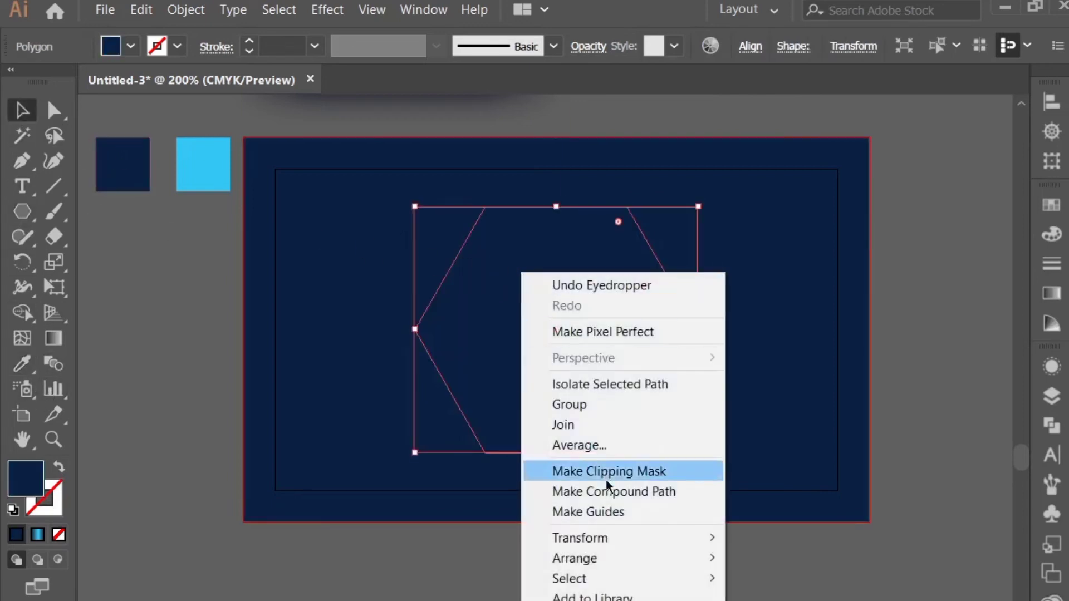
mouse_move(574, 558)
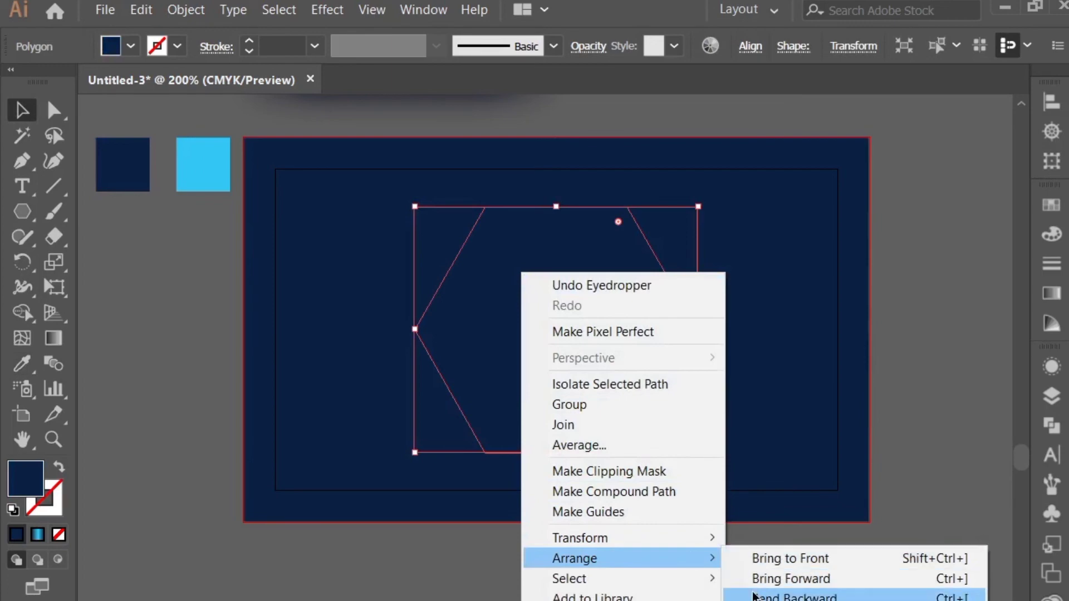
click(747, 595)
right_click(473, 276)
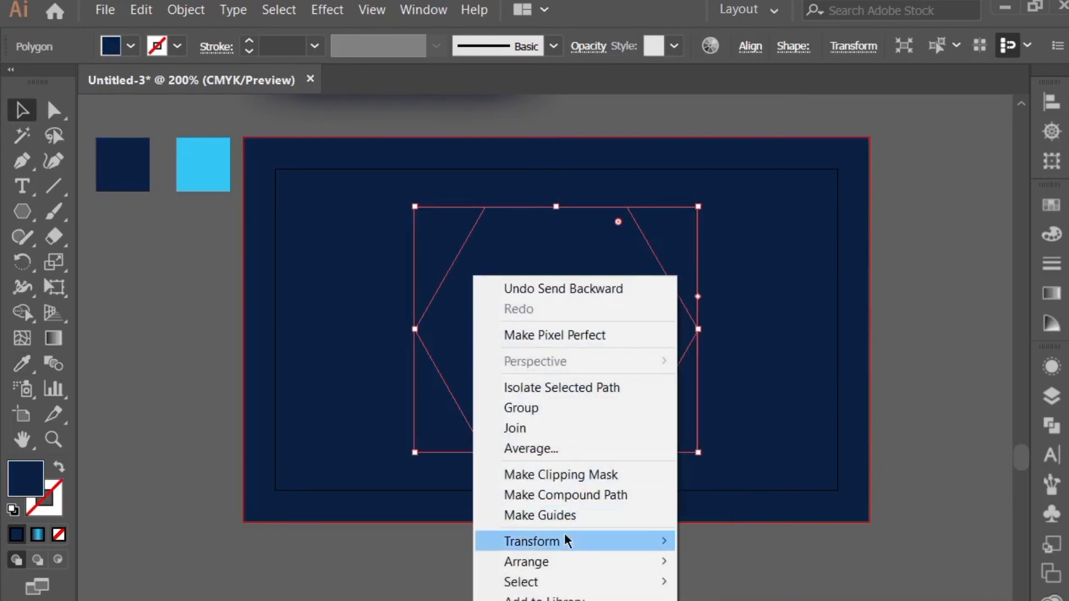
click(740, 598)
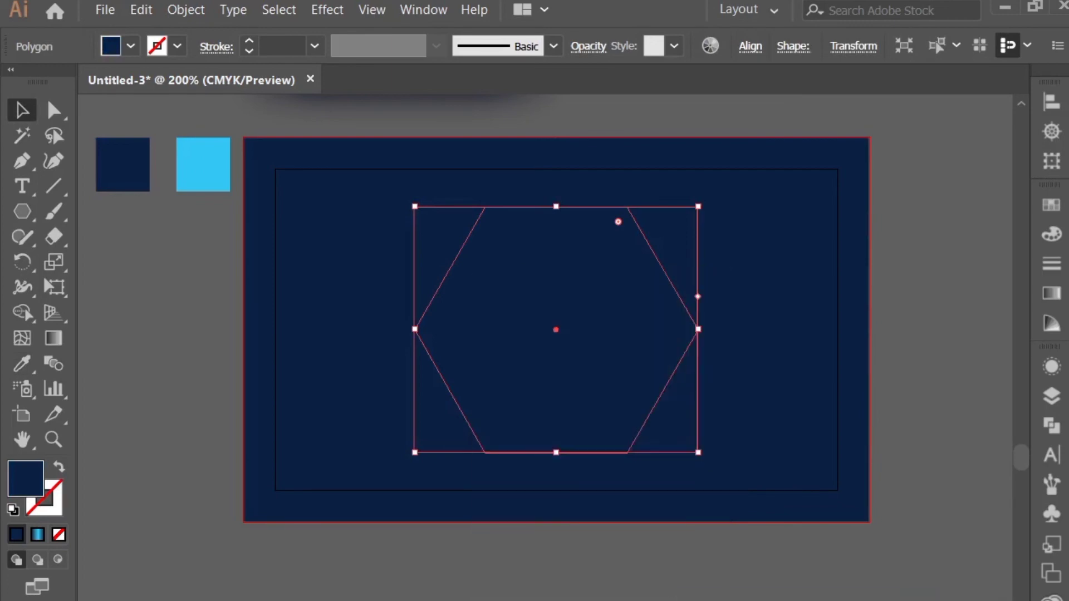
right_click(503, 241)
mouse_move(603, 526)
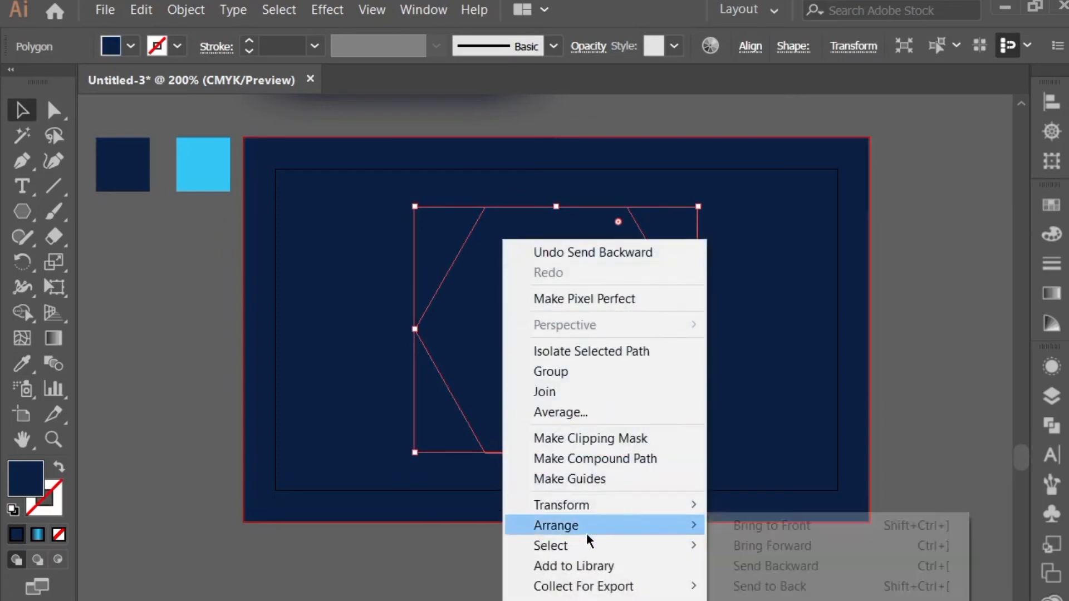
click(769, 565)
click(544, 375)
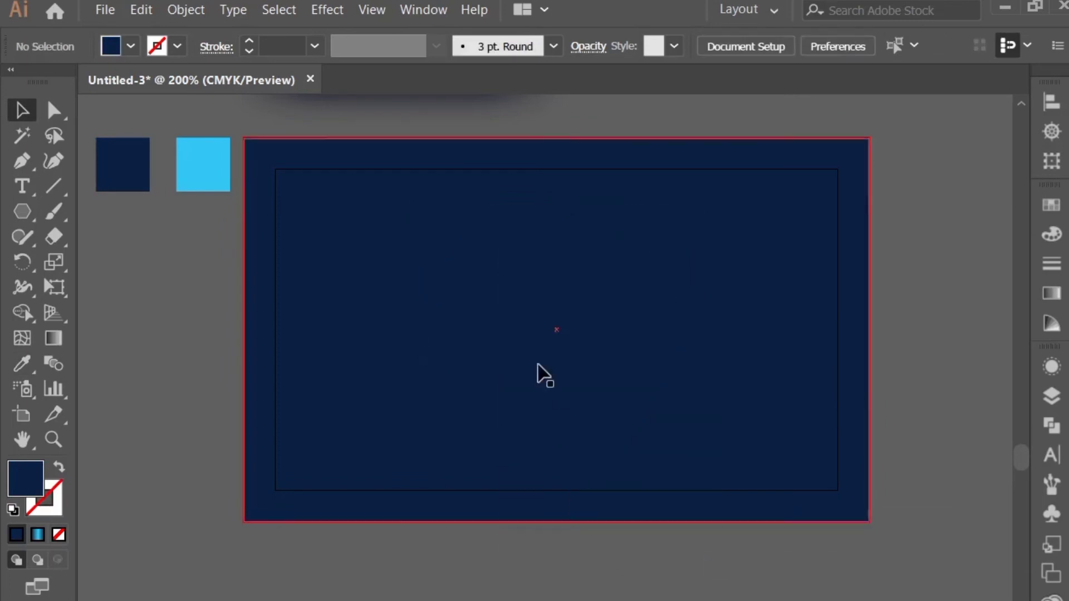
click(531, 317)
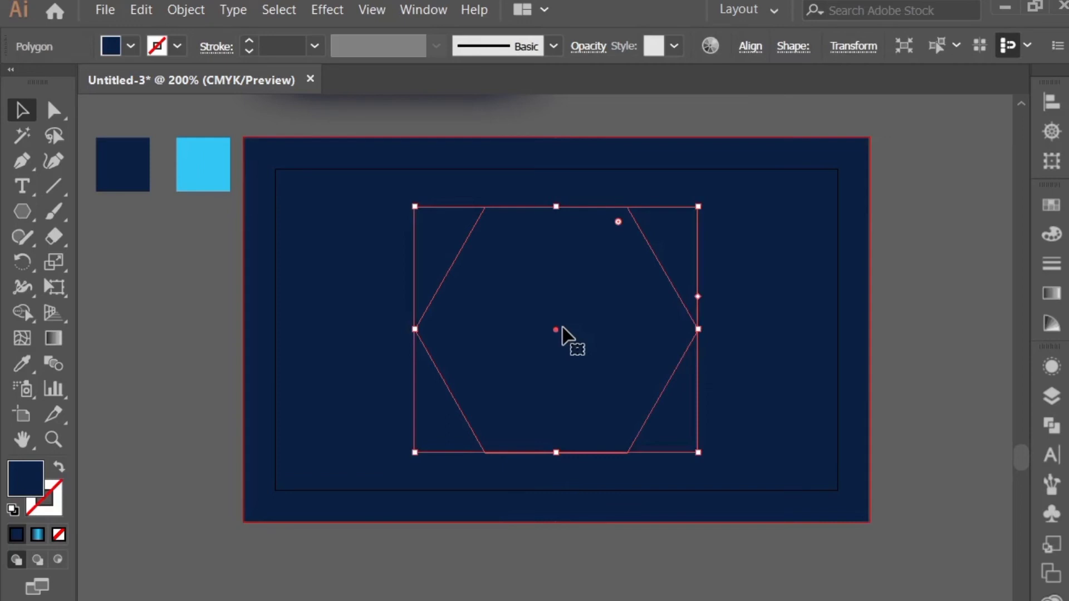
right_click(545, 229)
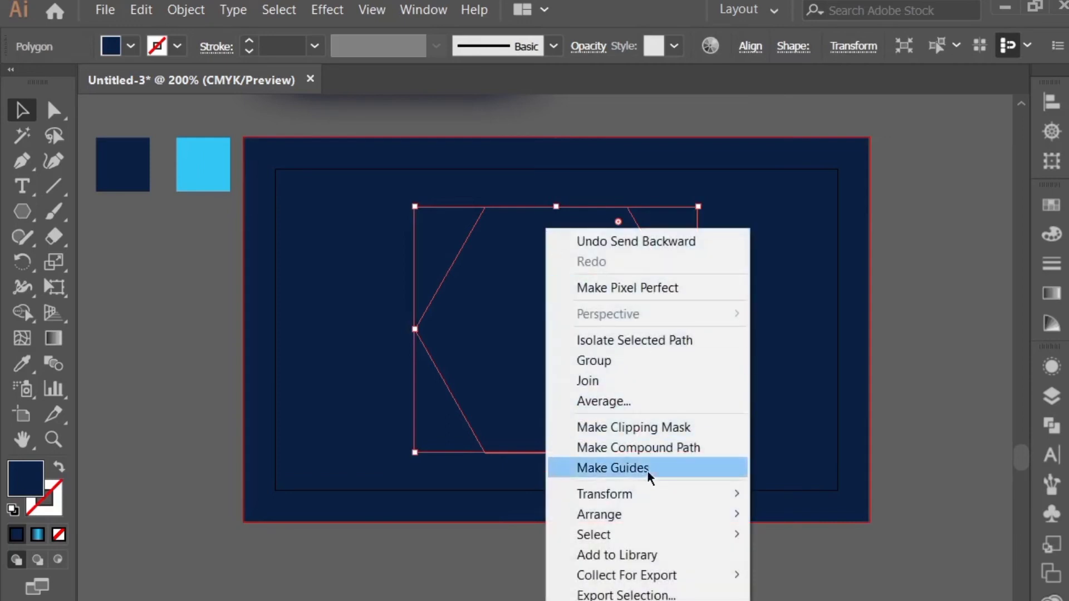
mouse_move(599, 515)
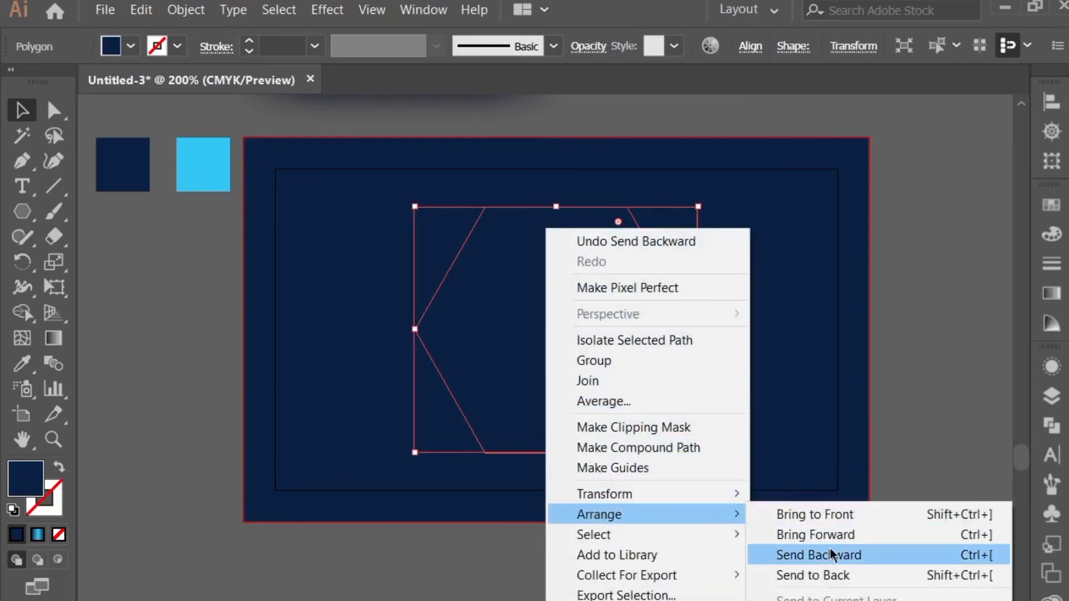
click(802, 575)
key(ctrl+shift+a)
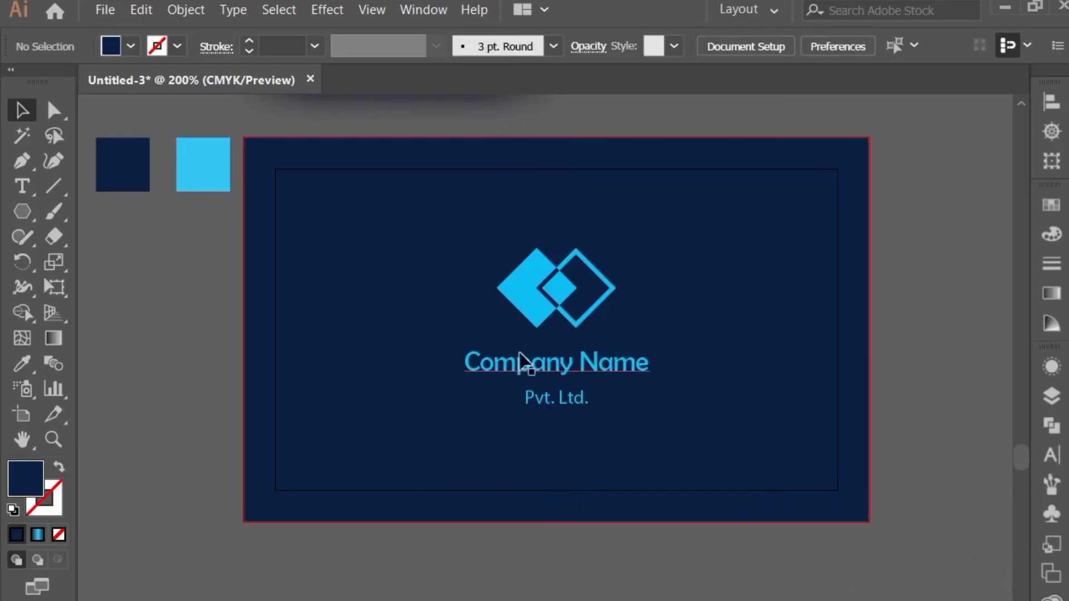
Send the card's background rectangle behind the hexagon.
click(437, 291)
right_click(363, 248)
mouse_move(398, 523)
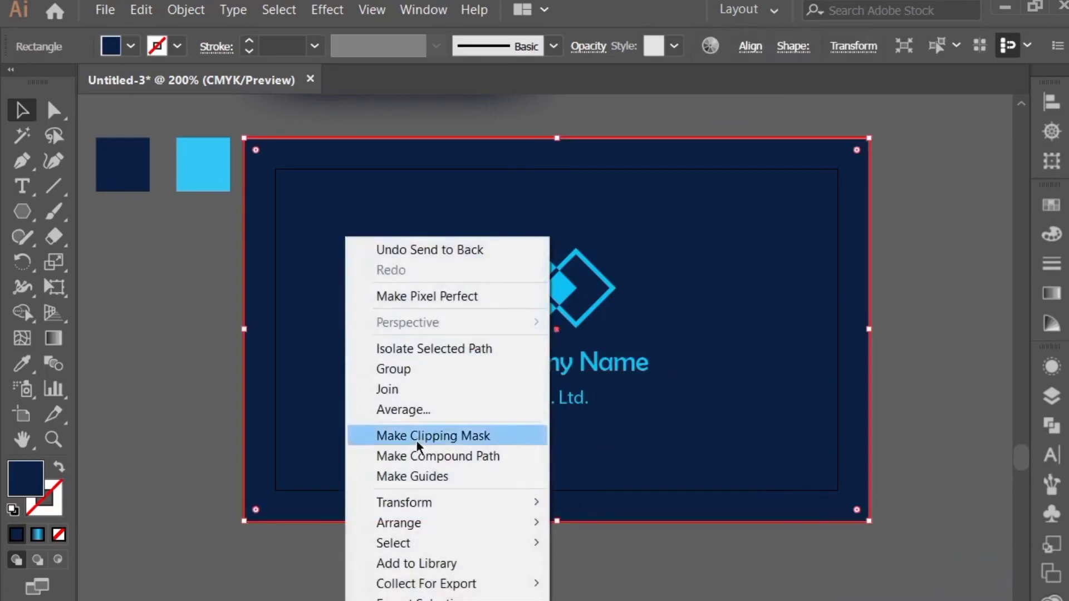
click(607, 583)
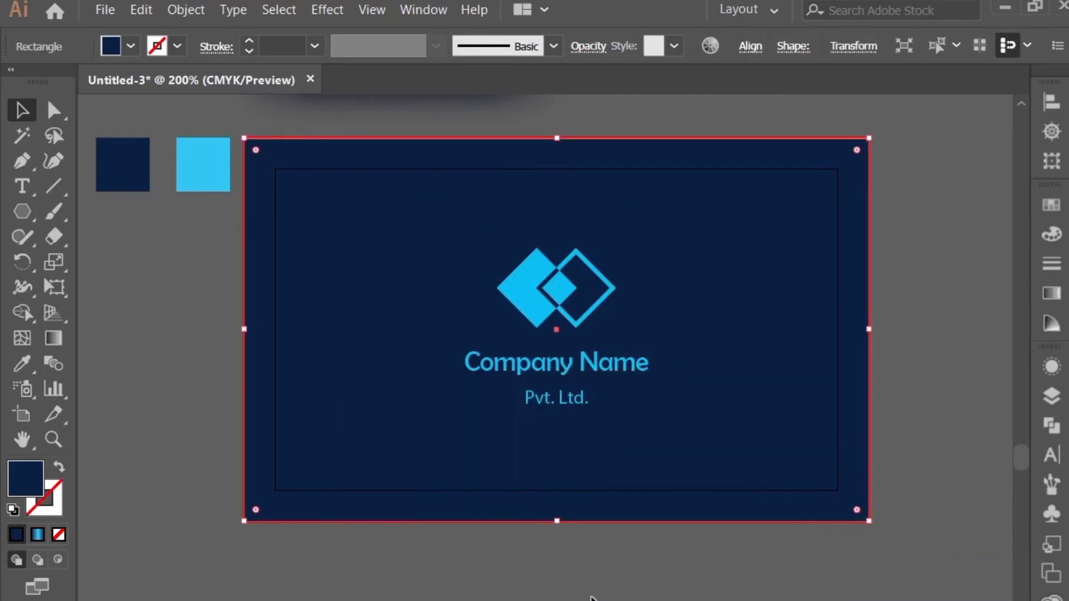
key(ctrl+shift+a)
click(477, 281)
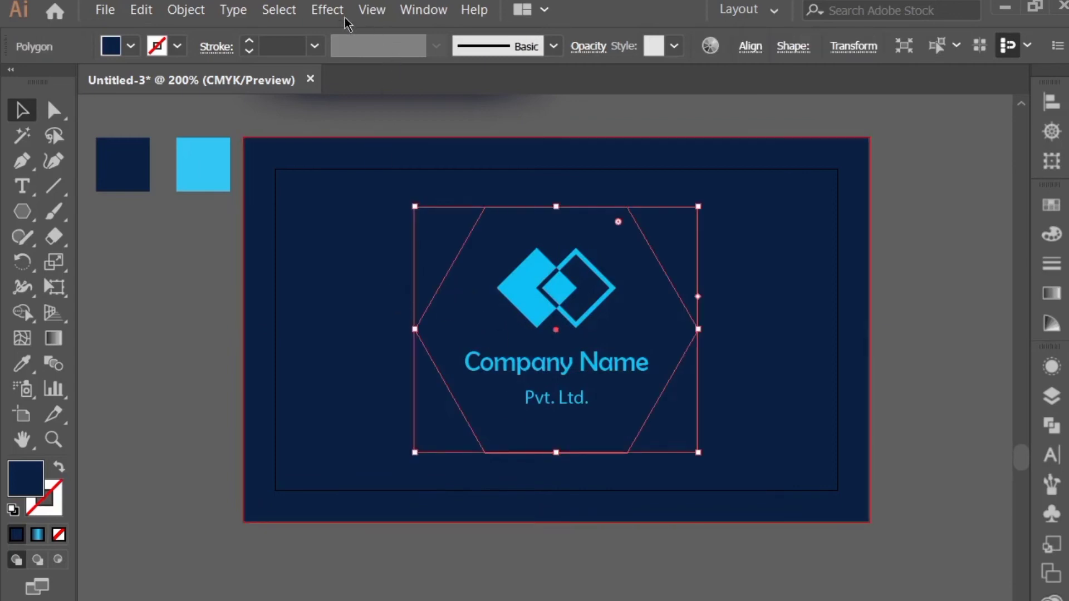
Start a Drop Shadow on the hexagon with live preview and X offset 0 in.
click(327, 10)
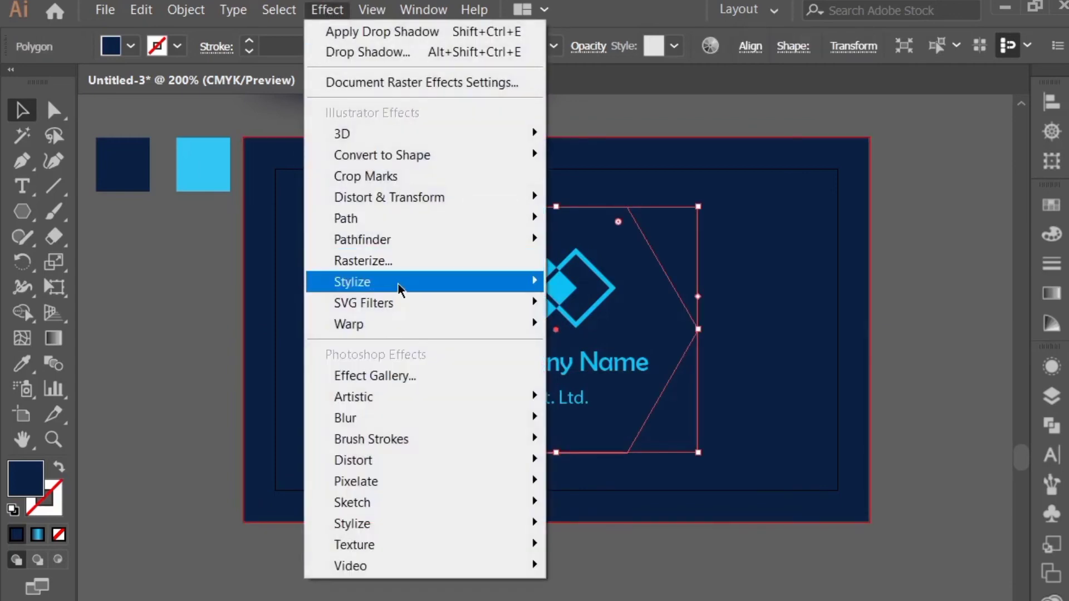
mouse_move(352, 281)
click(568, 280)
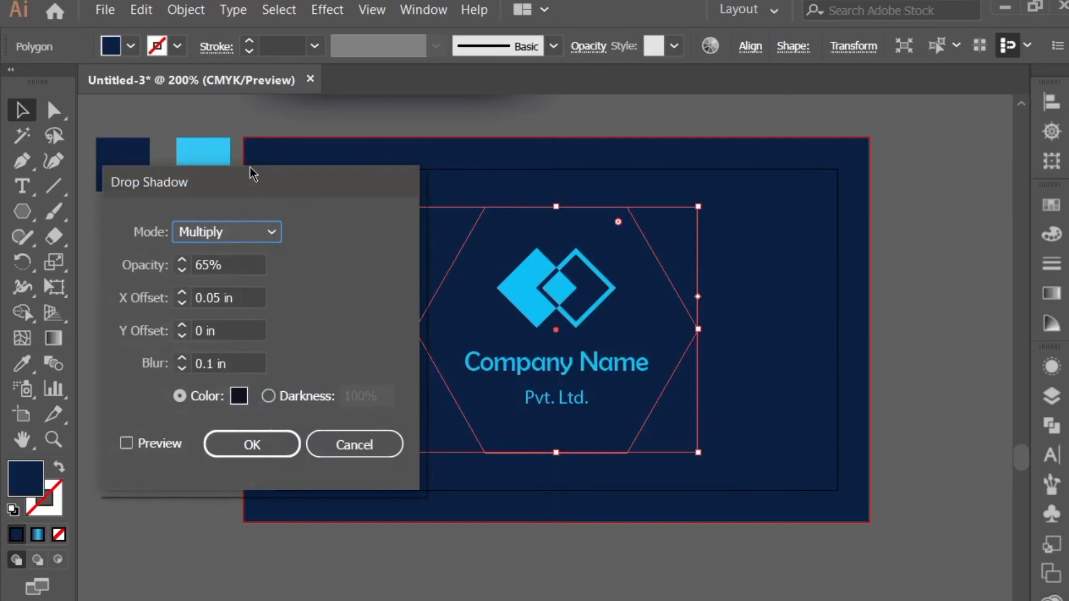
drag(253, 174, 208, 145)
click(98, 418)
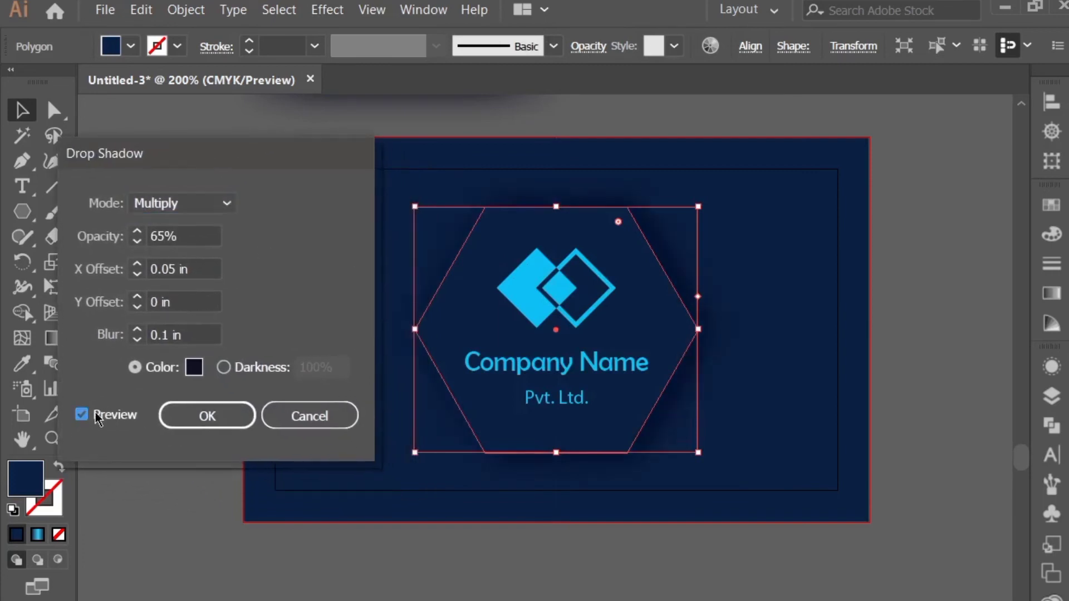
click(137, 269)
text(-0.3)
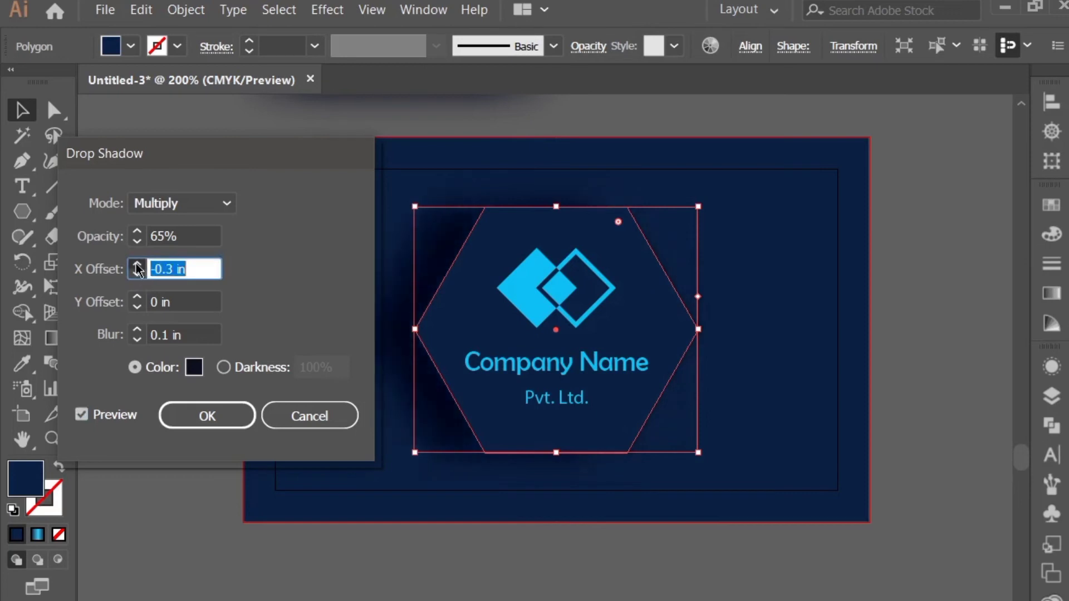
click(137, 266)
click(136, 266)
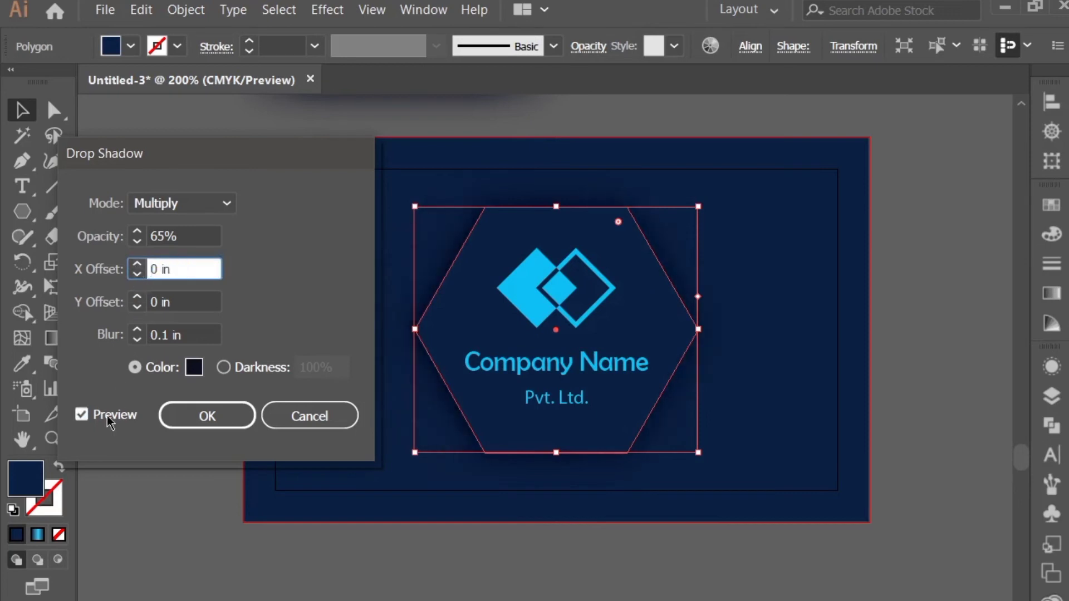
Give the shadow the very dark navy colour 0f162d and 60% opacity, and apply it.
click(198, 364)
click(698, 454)
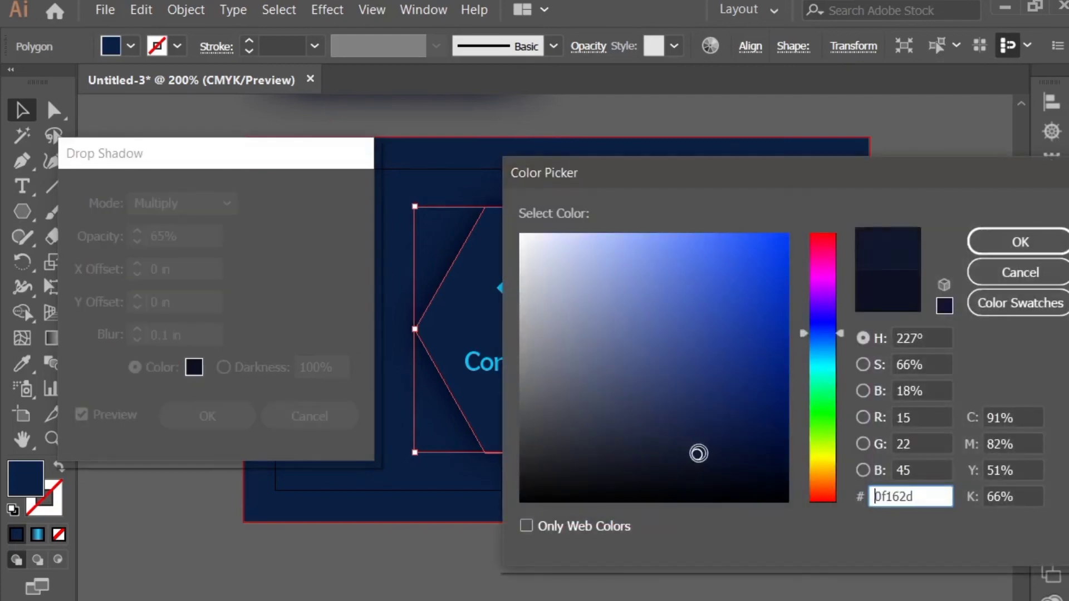
click(1021, 242)
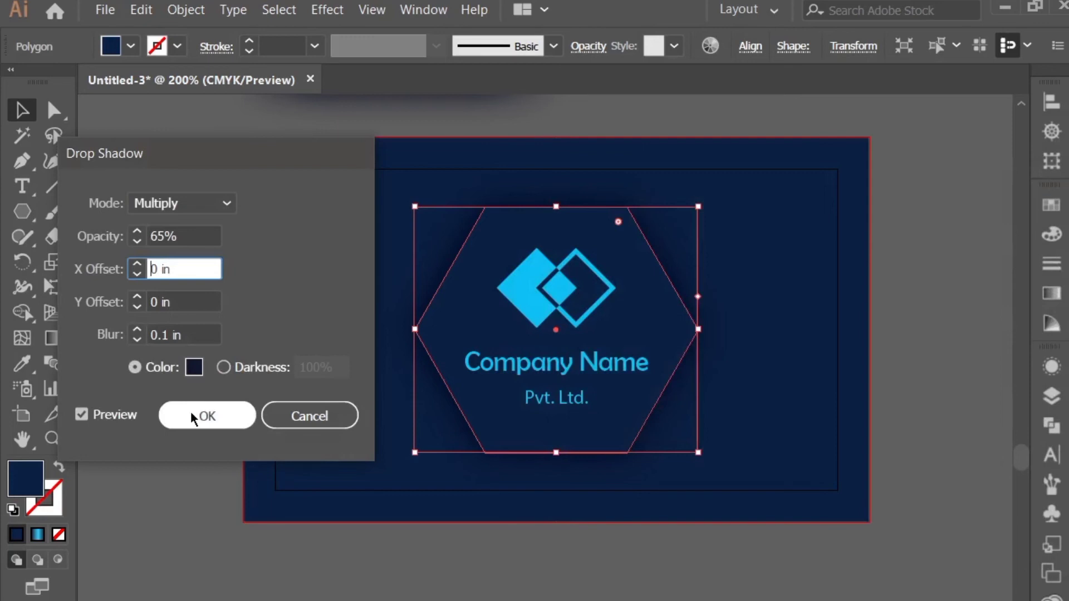
click(137, 242)
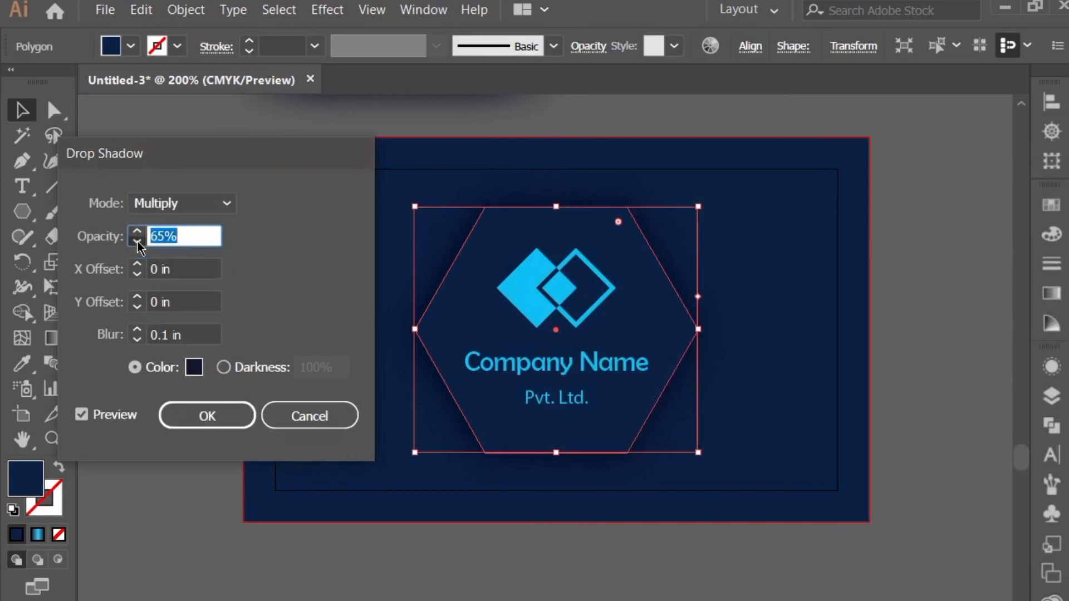
click(137, 242)
click(200, 417)
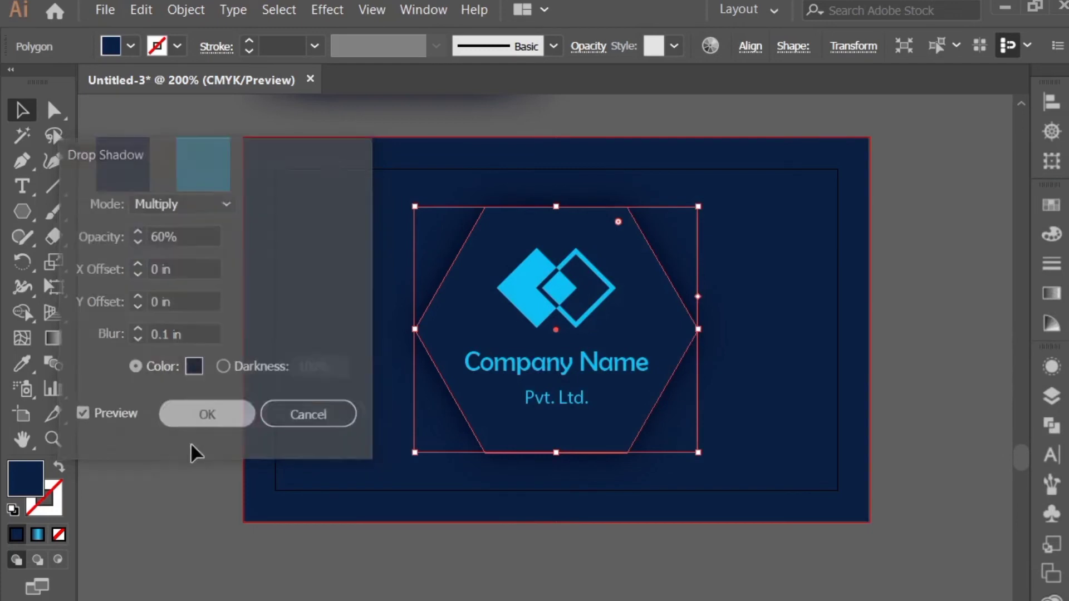
click(185, 472)
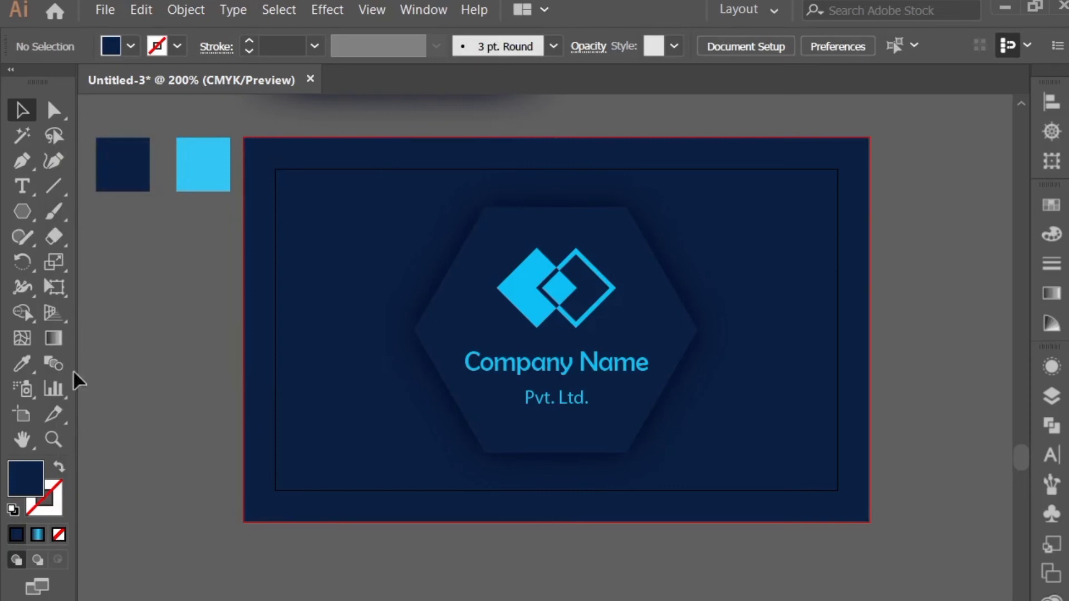
Draw a 0.11 in tall cyan bar and stretch it across the back card's full width.
click(189, 174)
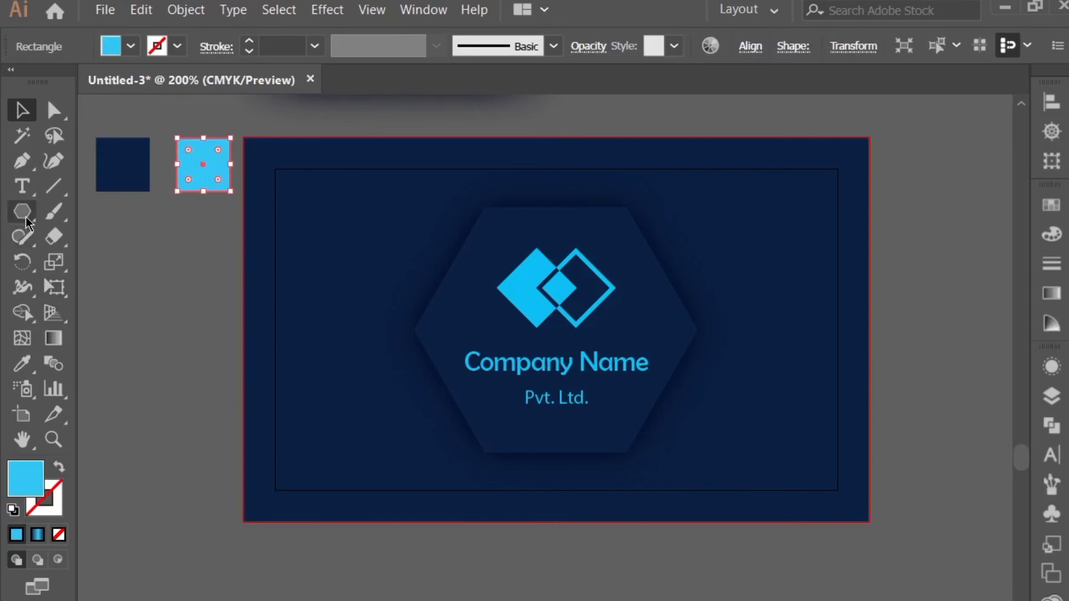
drag(25, 216, 95, 210)
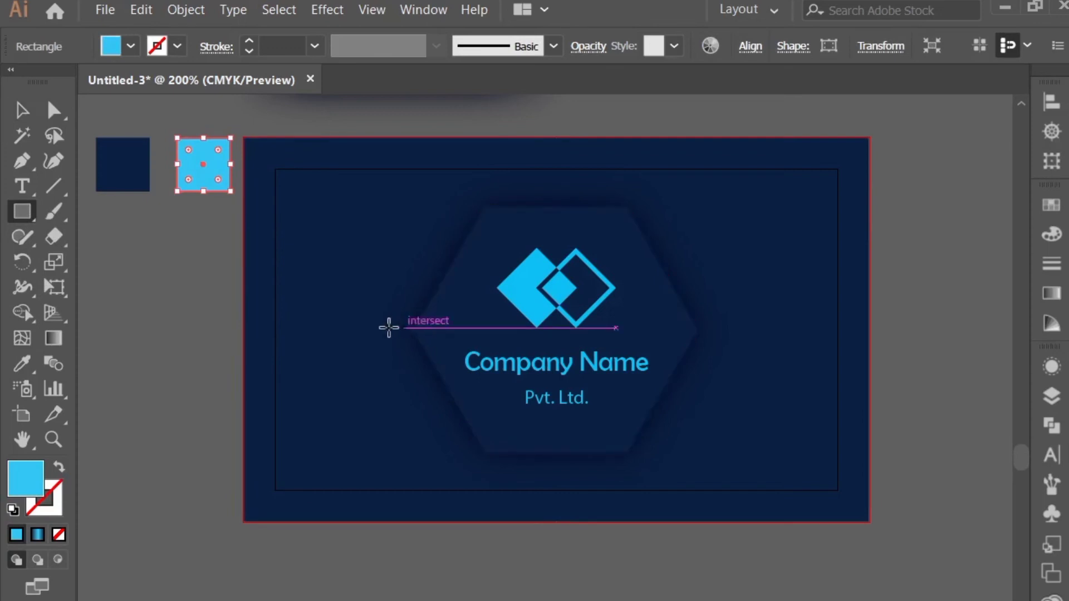
drag(388, 328, 244, 336)
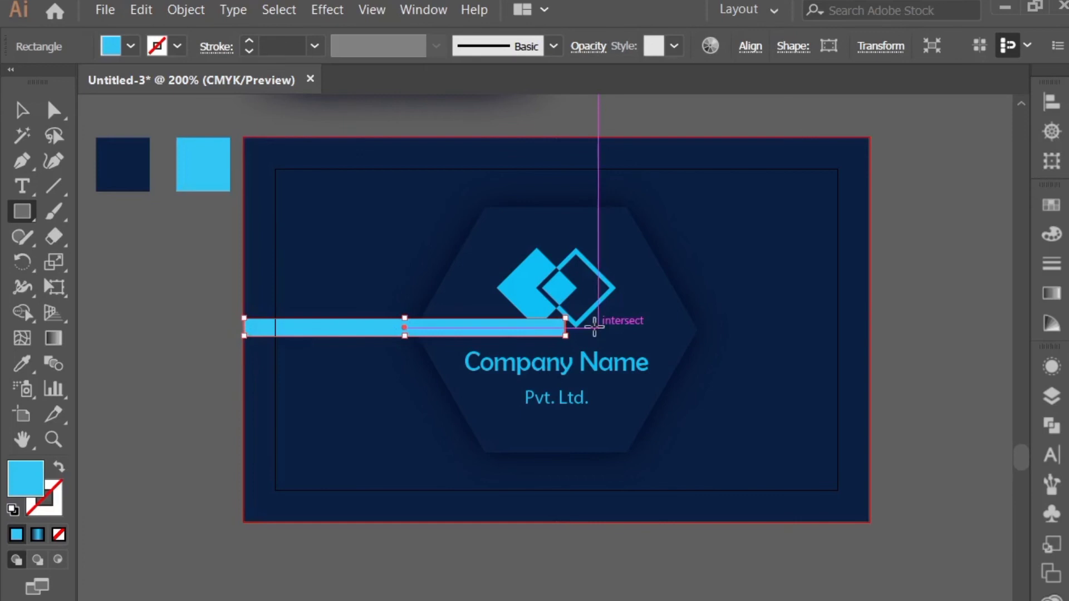
drag(568, 335, 707, 344)
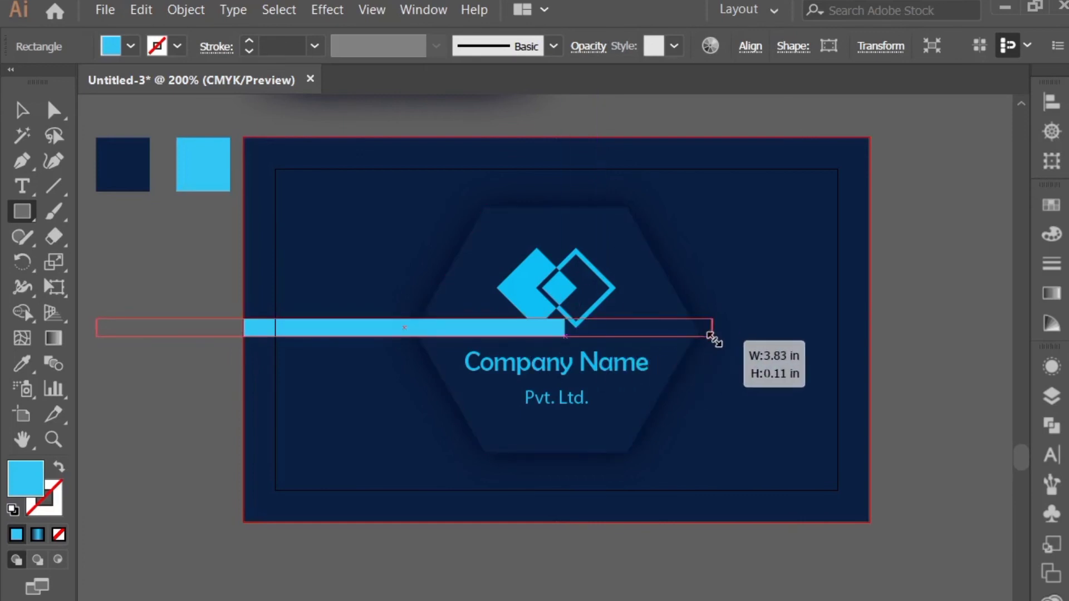
drag(708, 343, 714, 342)
click(22, 110)
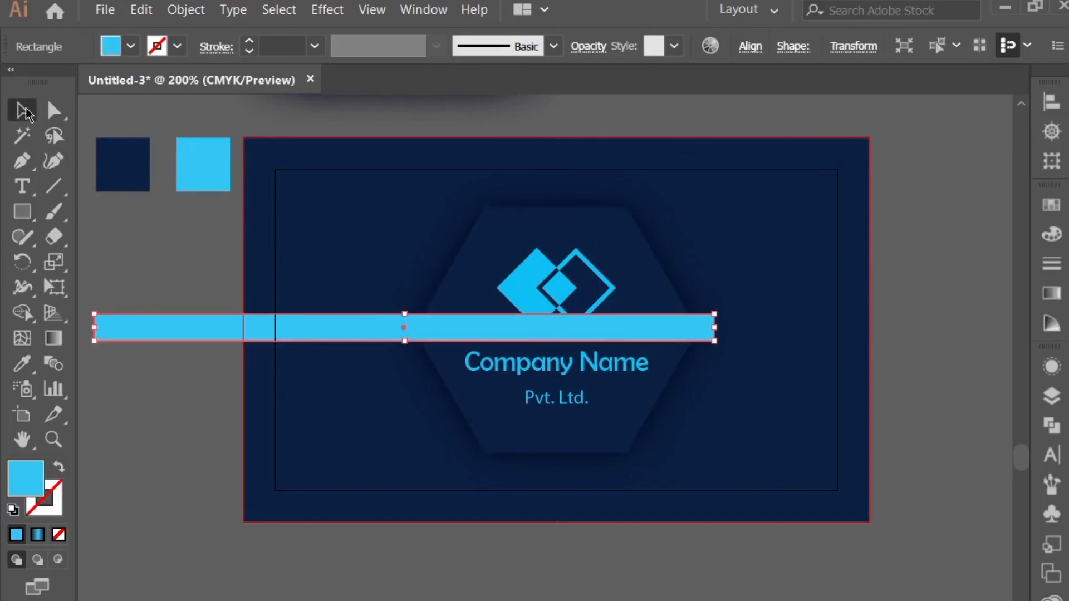
drag(338, 339, 490, 334)
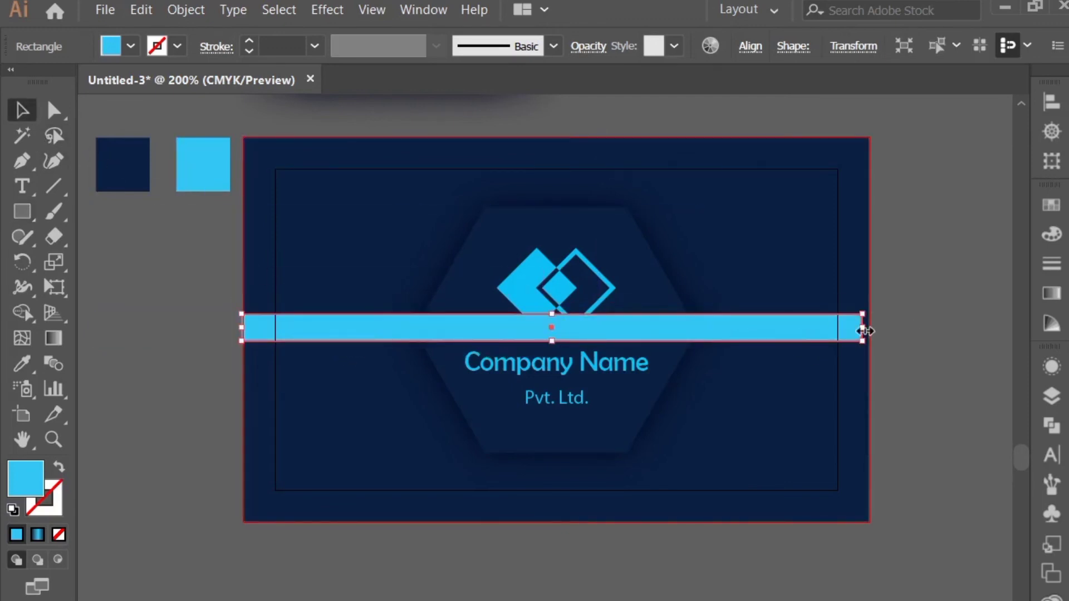
drag(865, 331, 871, 333)
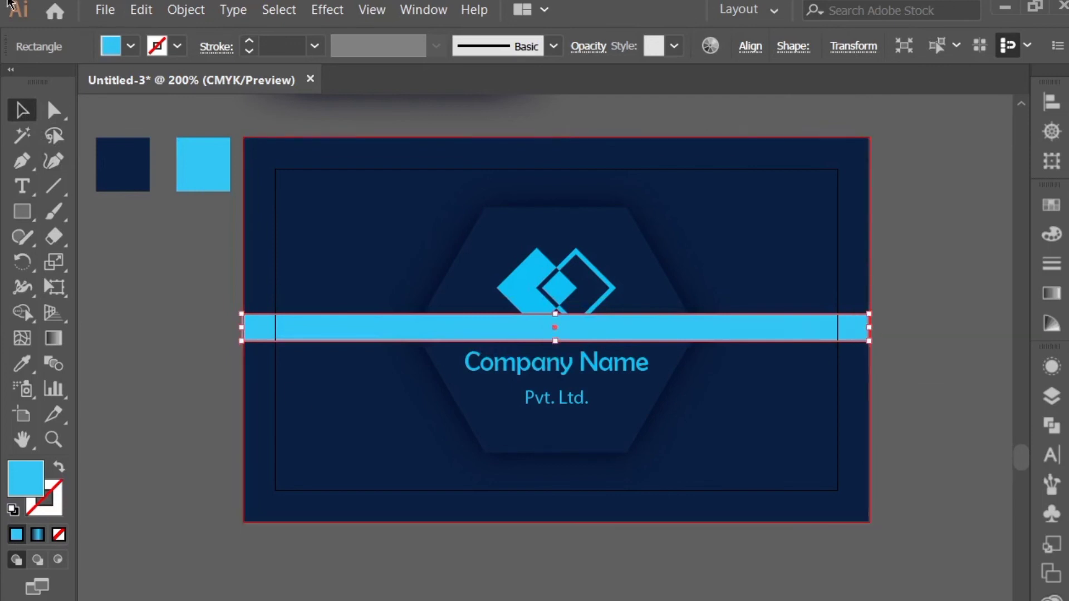
Bring the navy hexagon in front of the cyan band.
right_click(419, 330)
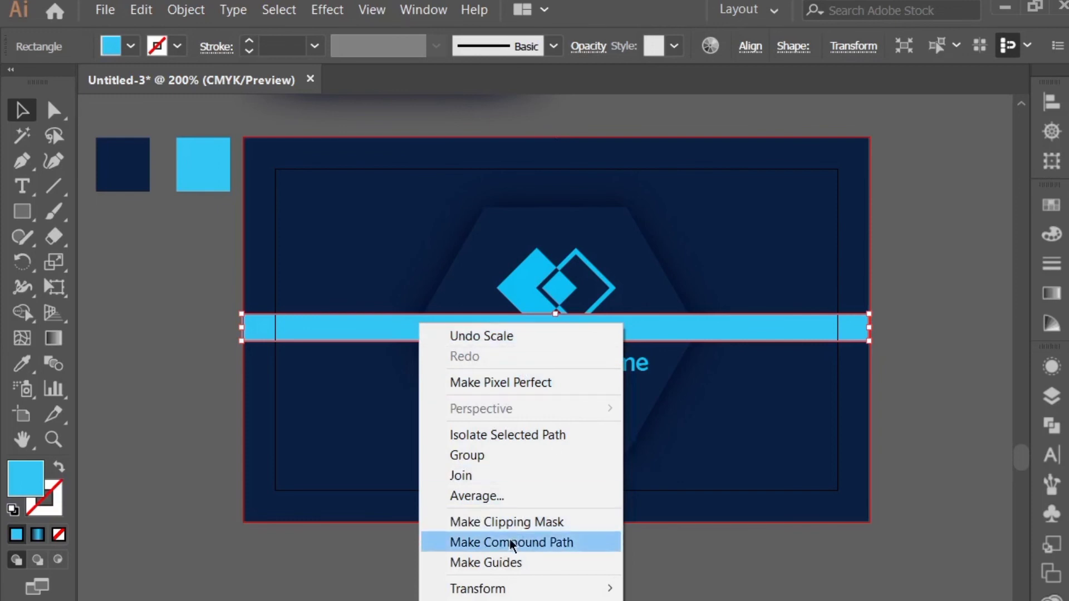
right_click(295, 325)
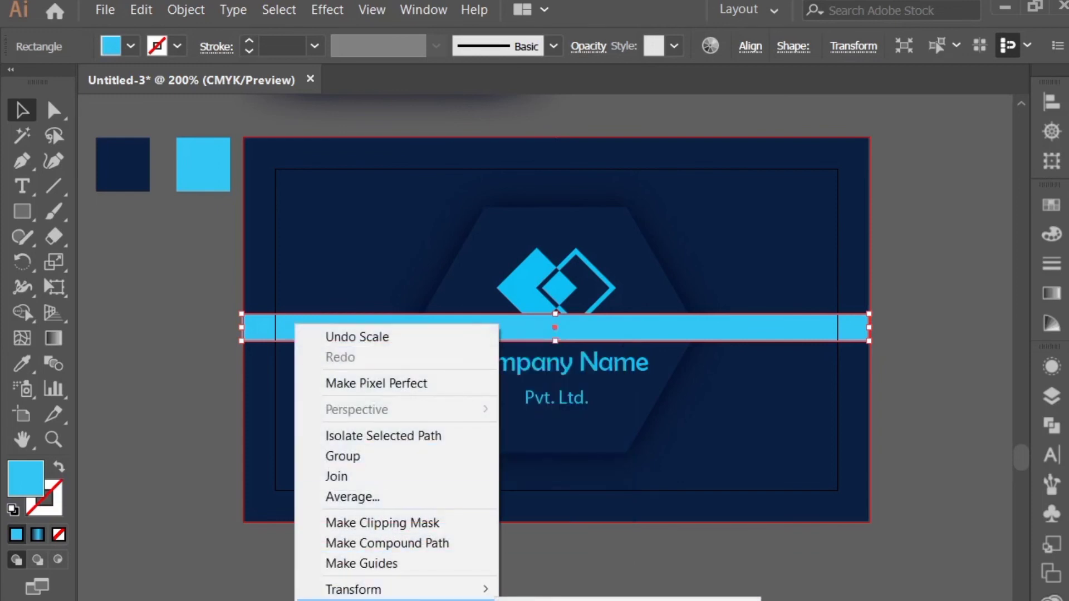
key(Escape)
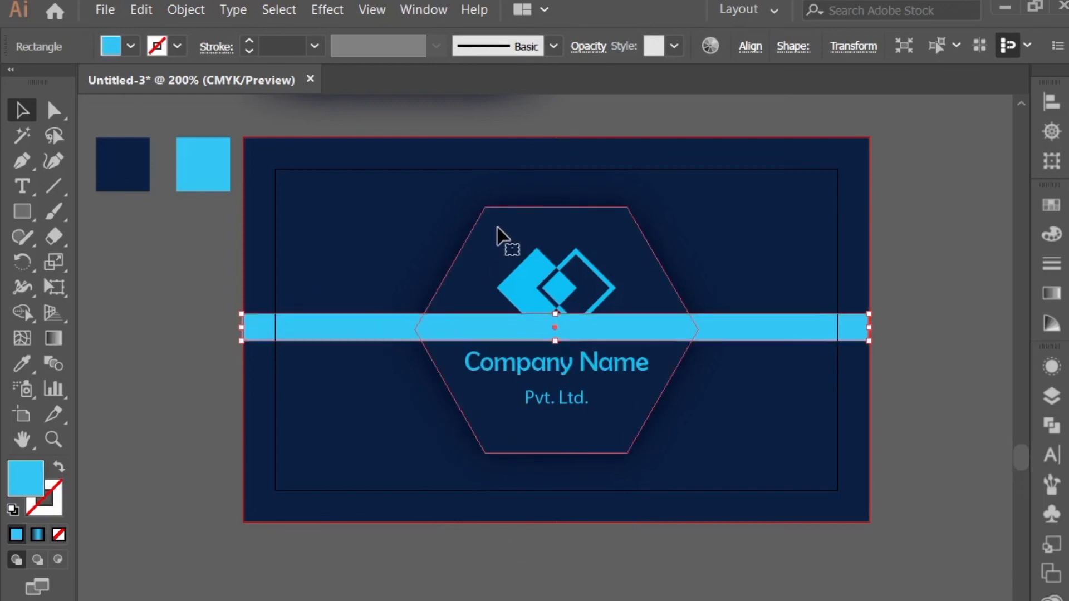
right_click(498, 229)
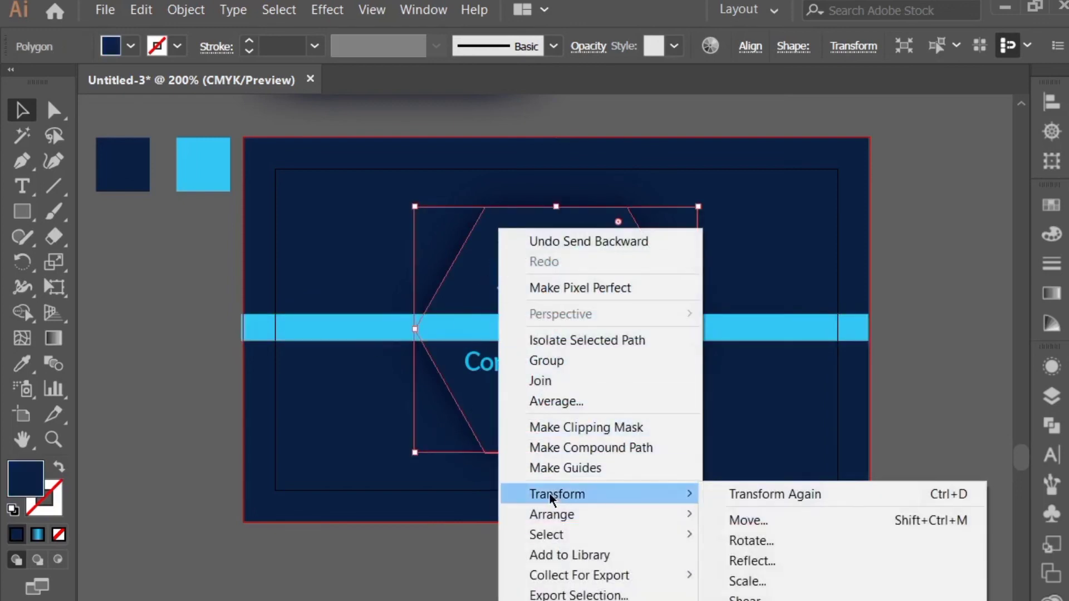
mouse_move(552, 514)
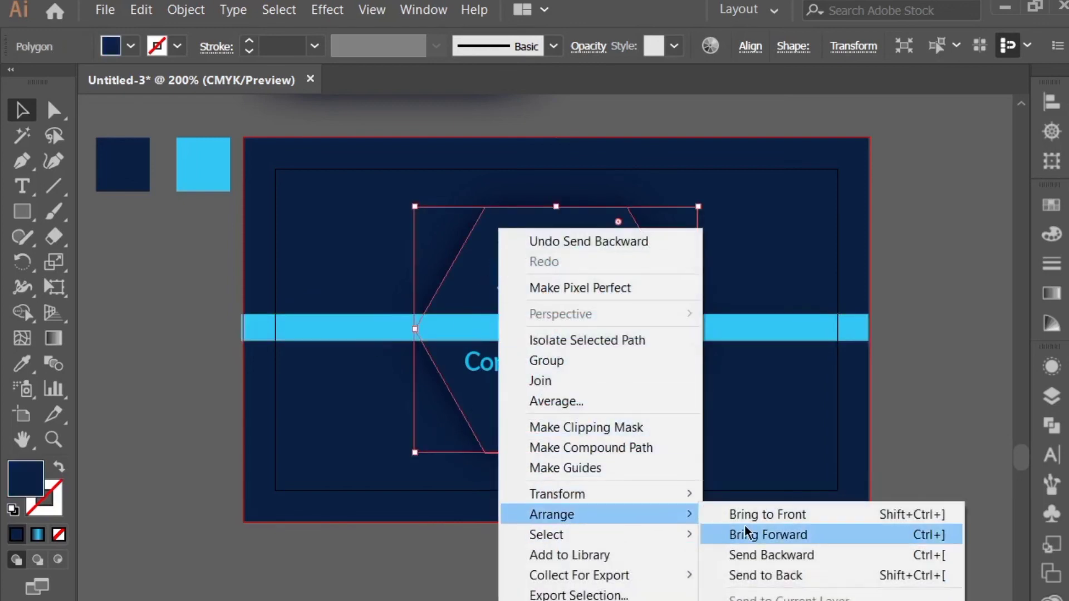
click(753, 513)
key(ctrl+shift+a)
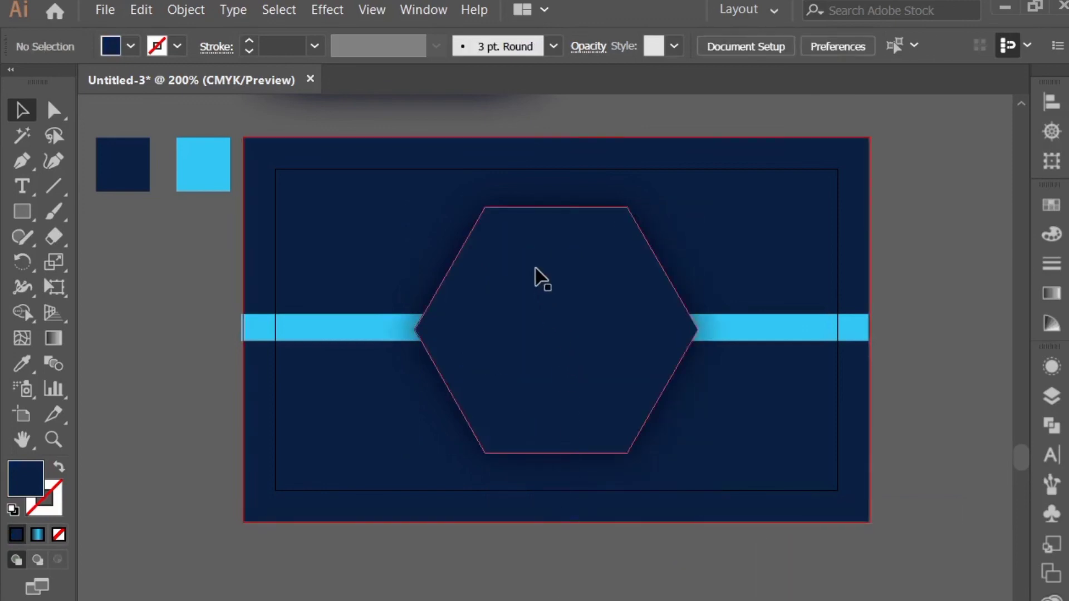
click(535, 277)
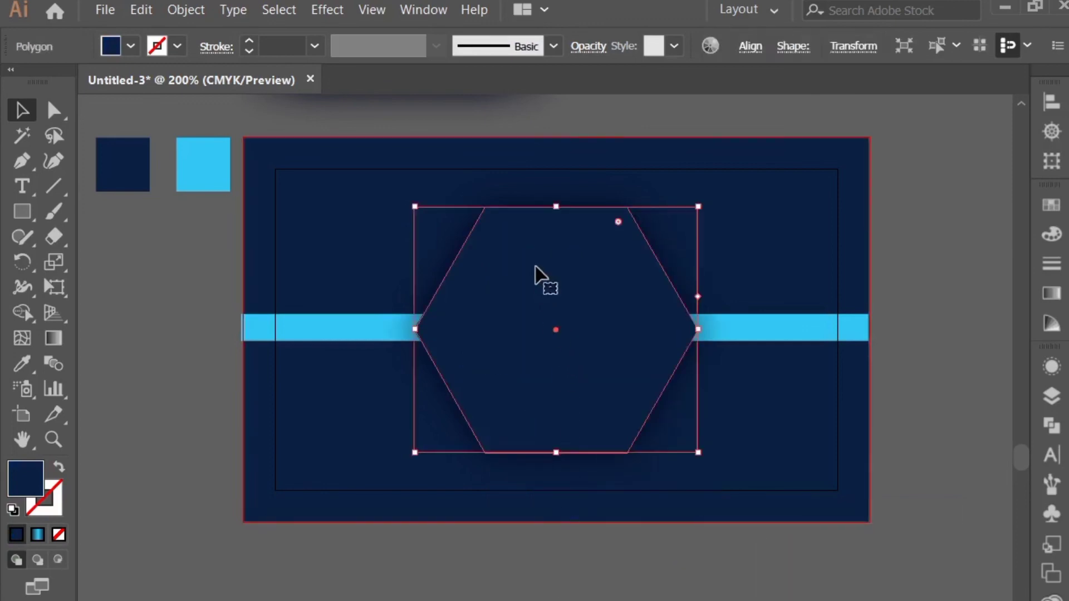
click(358, 597)
click(500, 274)
right_click(500, 273)
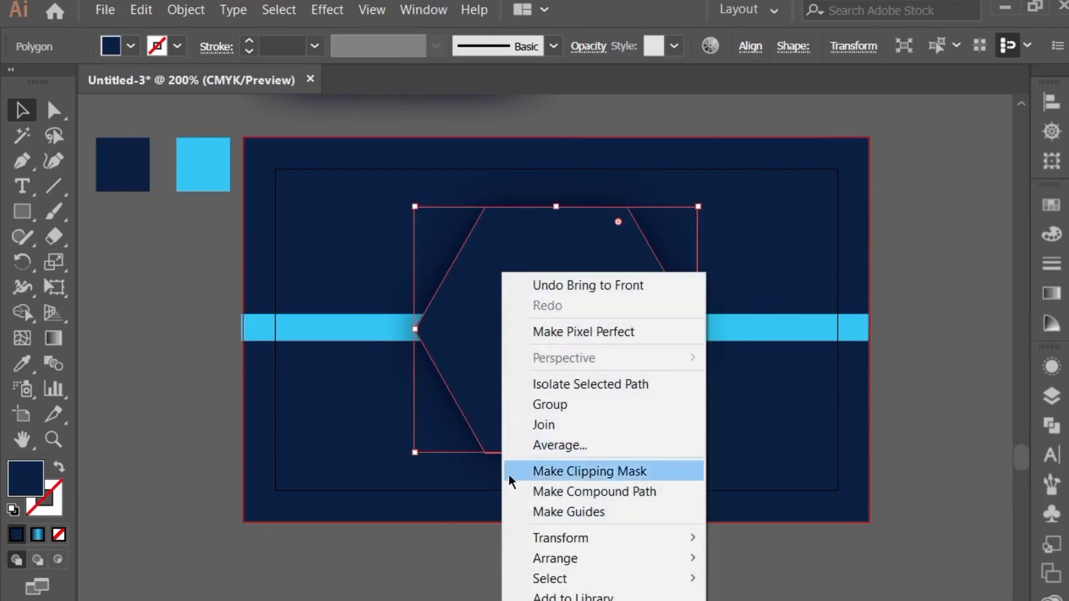
key(ctrl+shift+a)
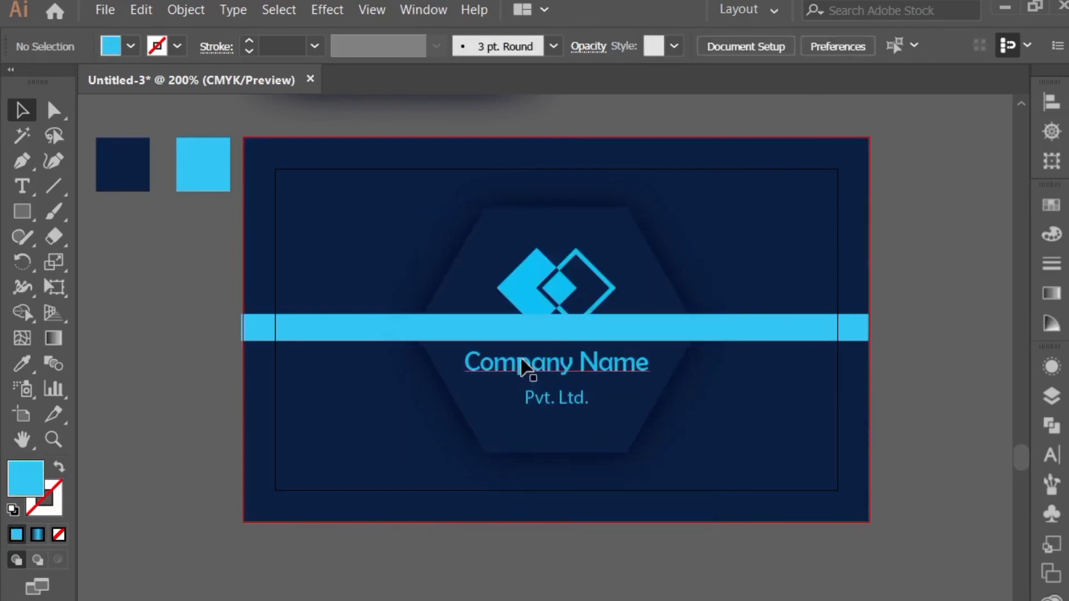
Send the cyan band to the back, then the navy background behind everything.
click(525, 369)
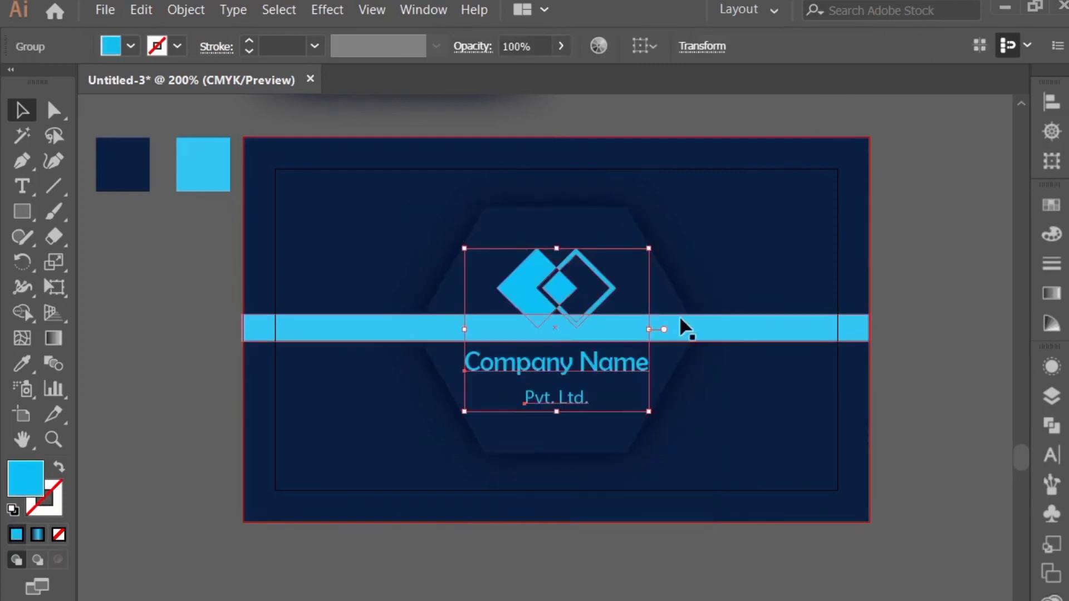
click(716, 333)
right_click(296, 327)
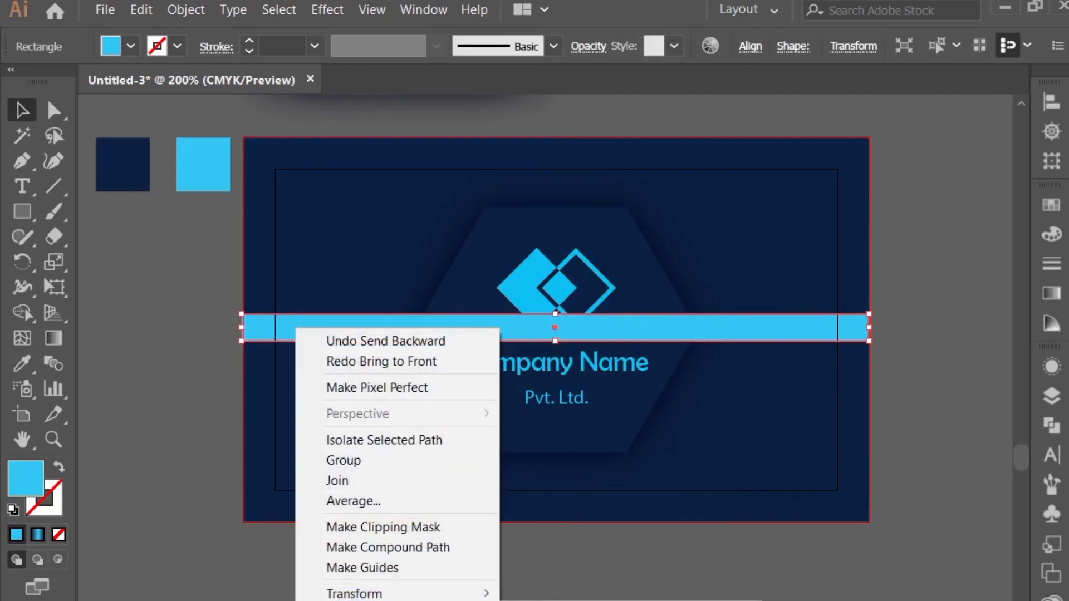
click(401, 595)
right_click(298, 200)
mouse_move(353, 486)
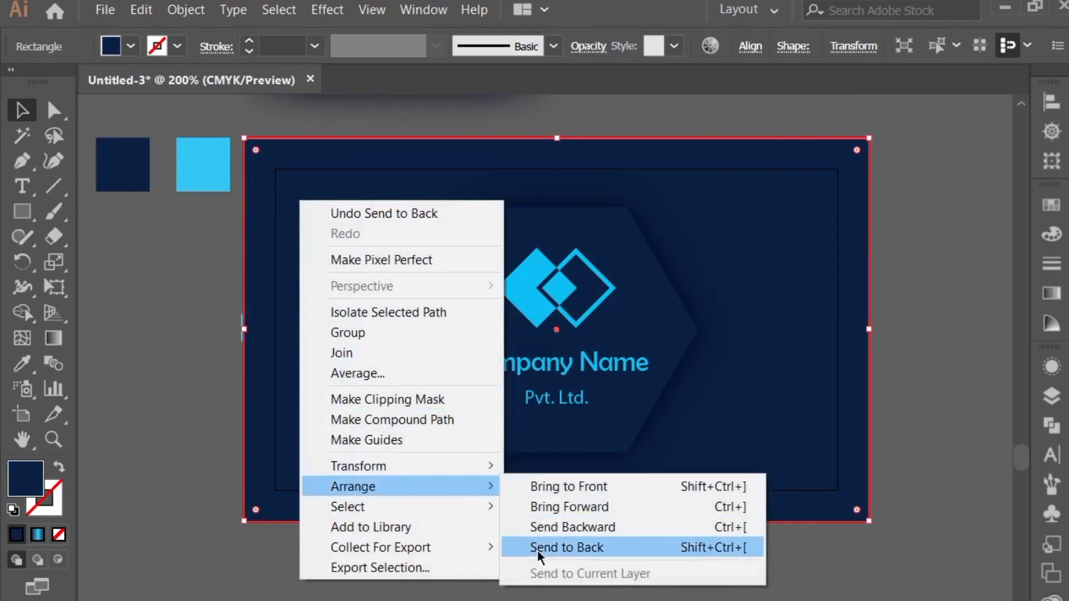
click(537, 548)
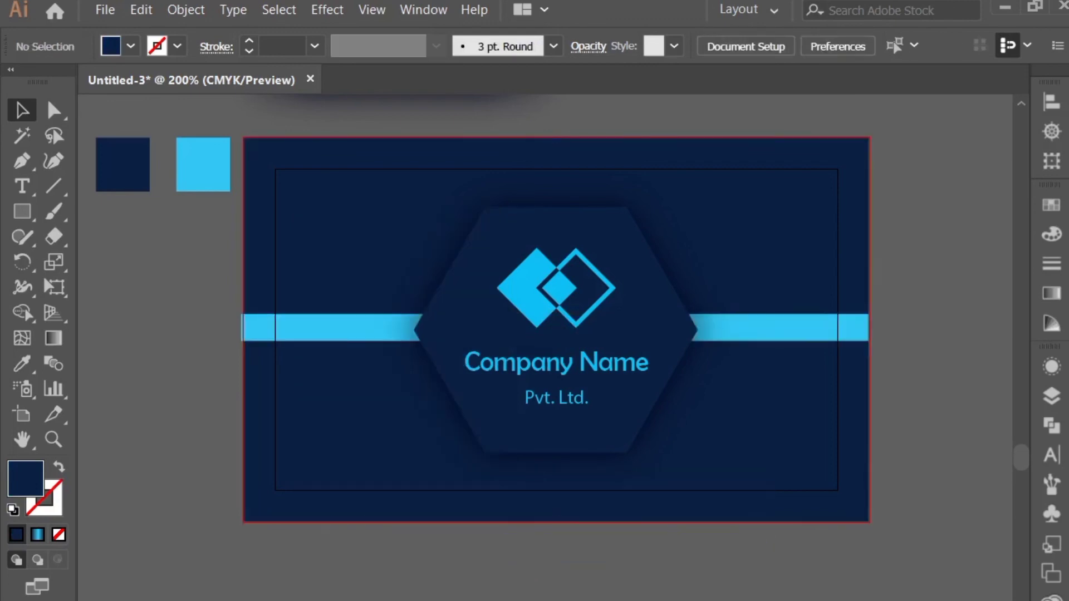
Thicken the cyan band to about 0.42 in tall.
click(350, 336)
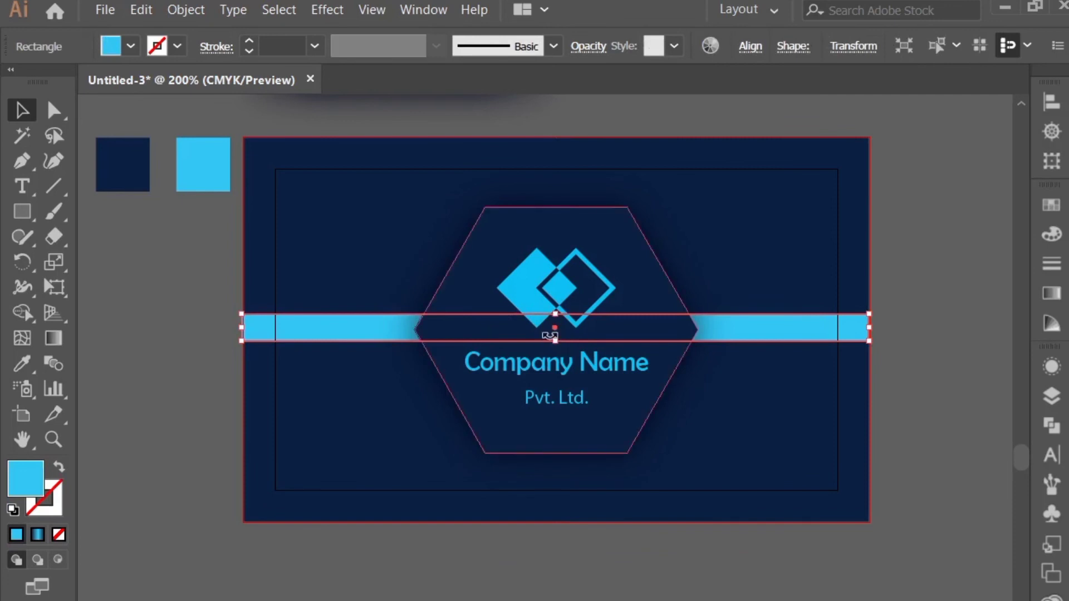
drag(557, 340, 557, 350)
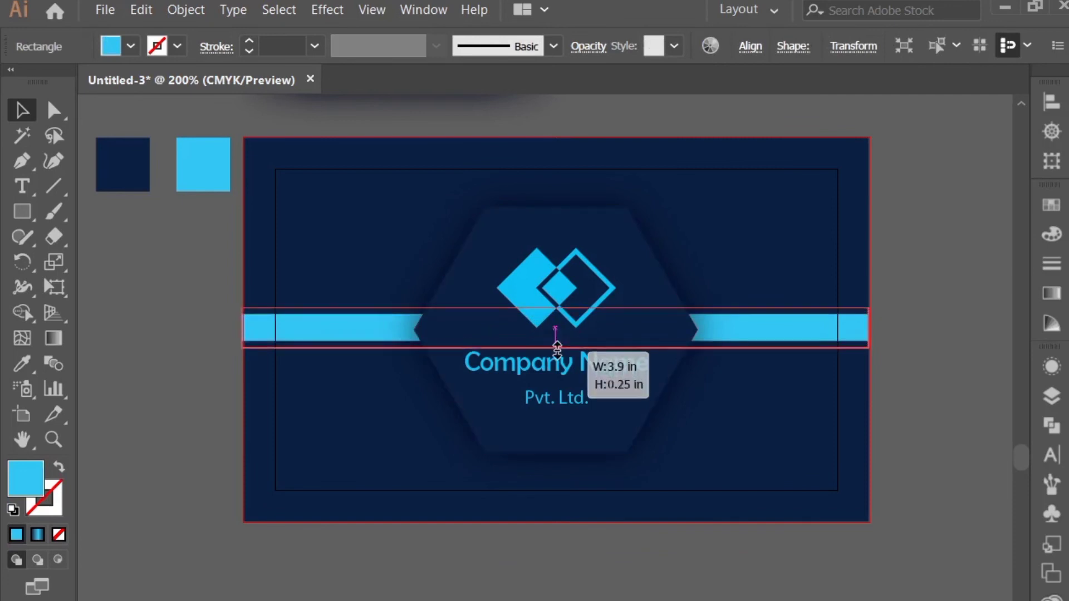
drag(557, 350, 557, 350)
key(ctrl+shift+a)
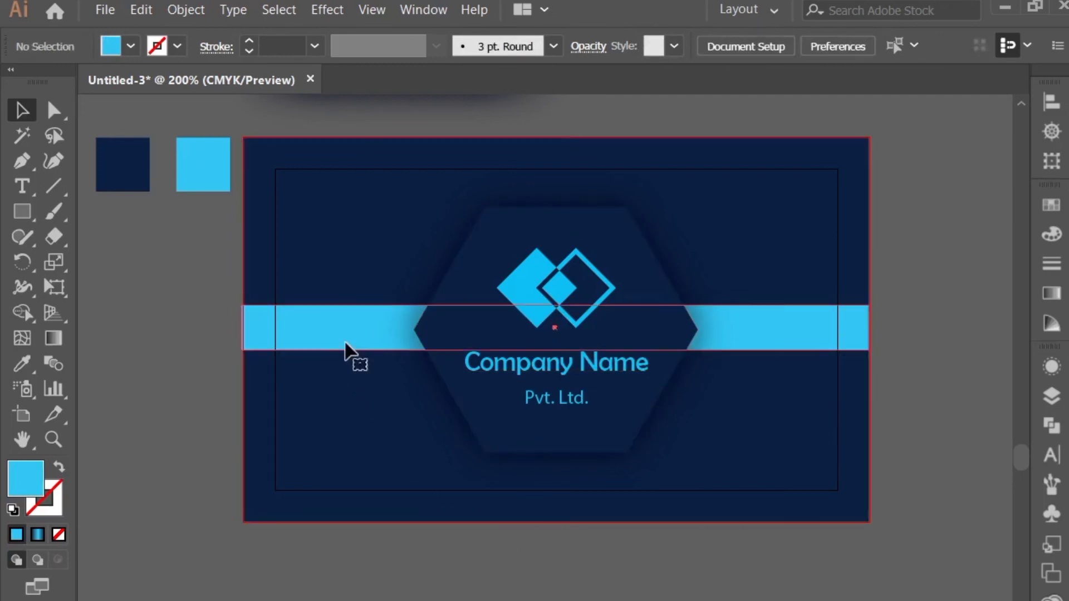
click(348, 346)
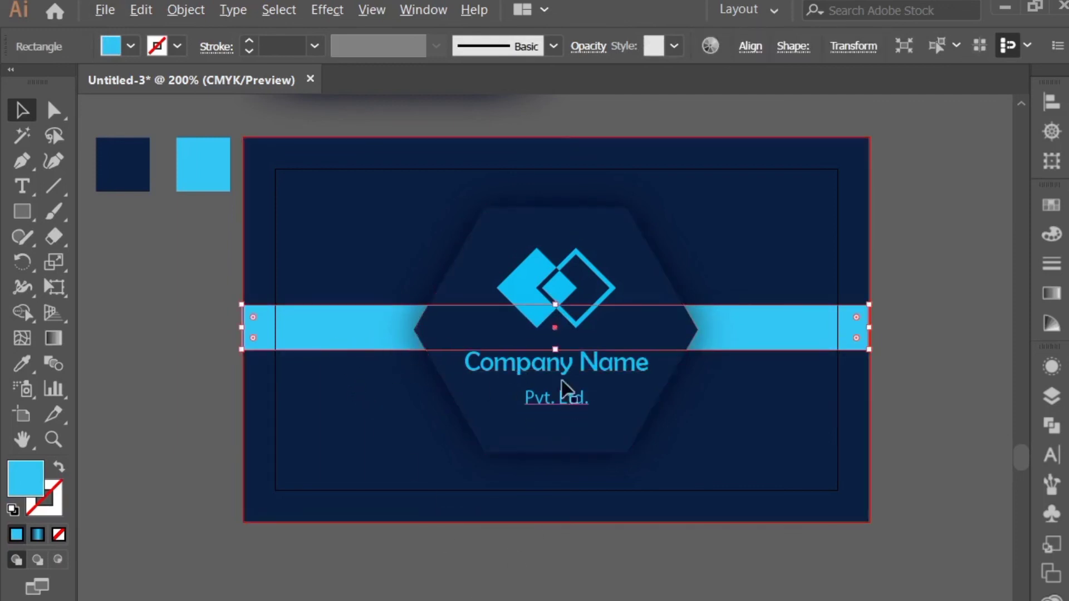
drag(555, 349, 558, 364)
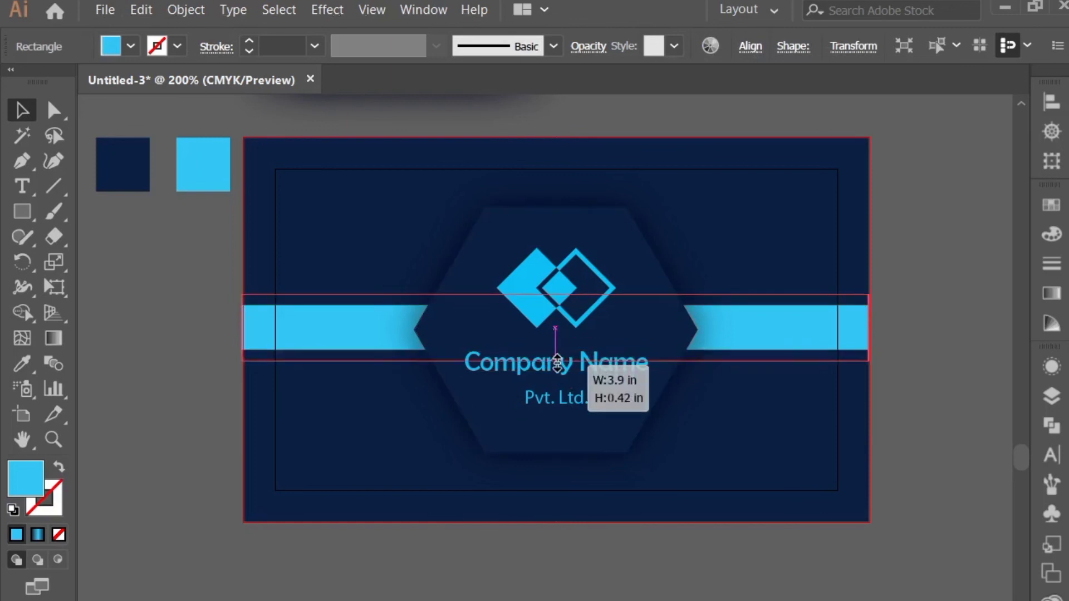
click(185, 314)
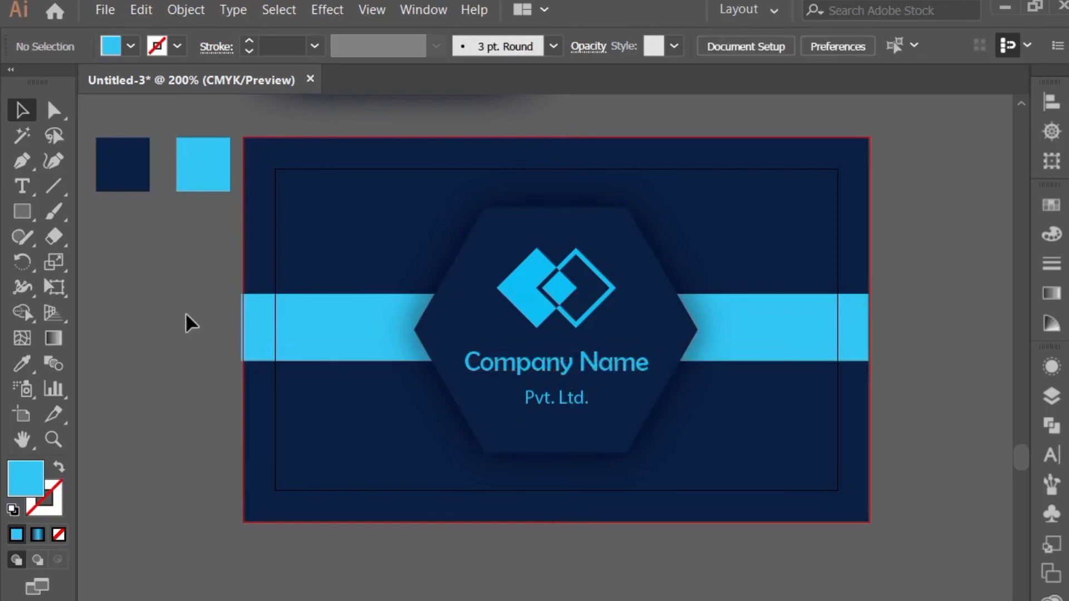
Extend the band's left and right ends to the back card's edges.
scroll(189, 311, up, 1)
click(268, 324)
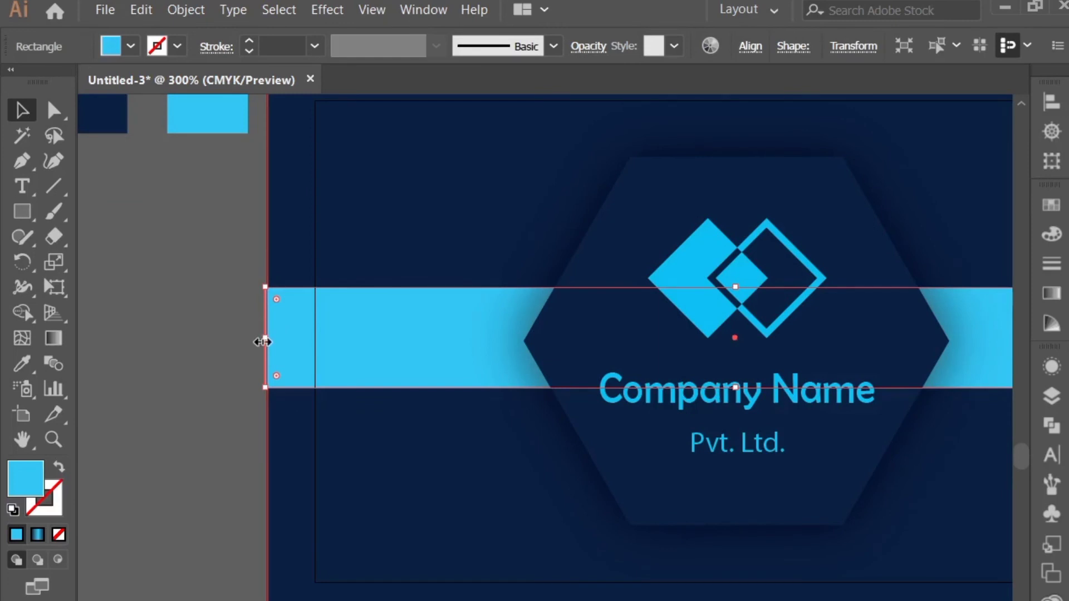
drag(263, 342, 267, 346)
scroll(322, 490, down, 1)
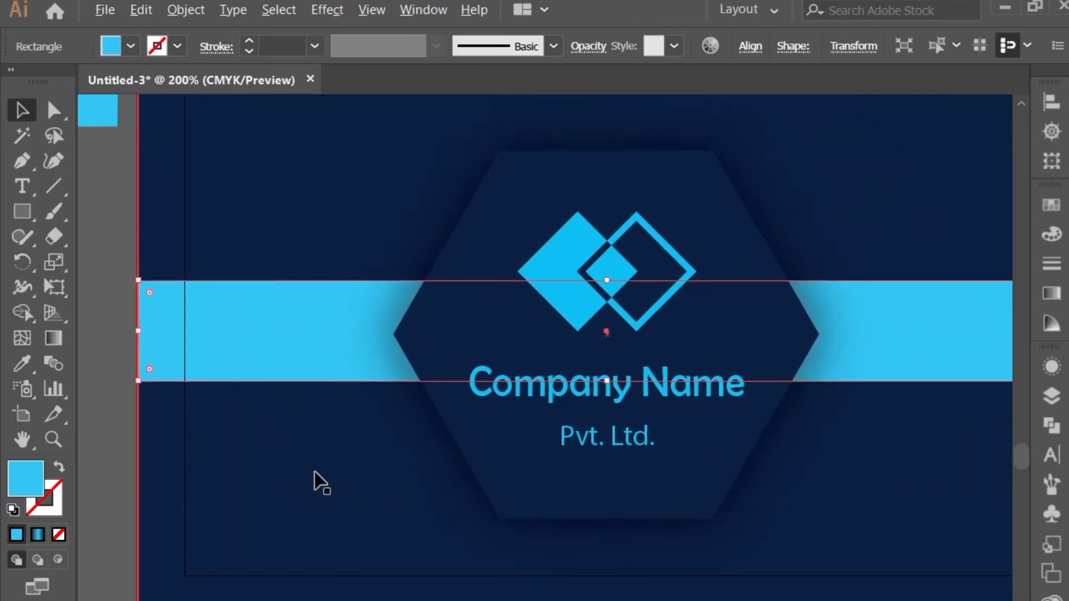
scroll(315, 473, down, 1)
drag(490, 446, 388, 470)
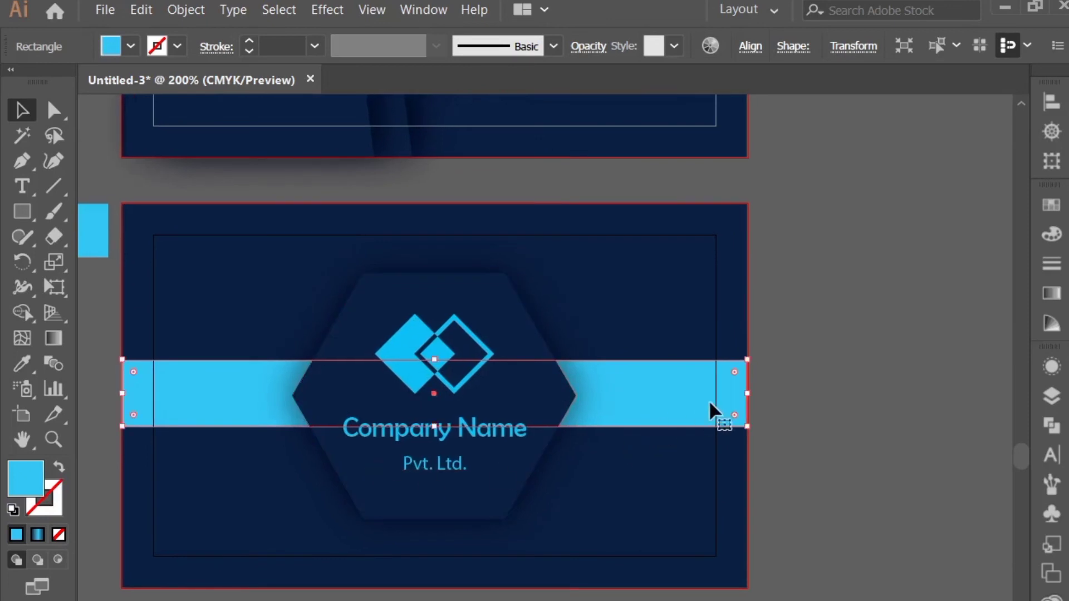
scroll(710, 400, up, 1)
scroll(771, 392, up, 1)
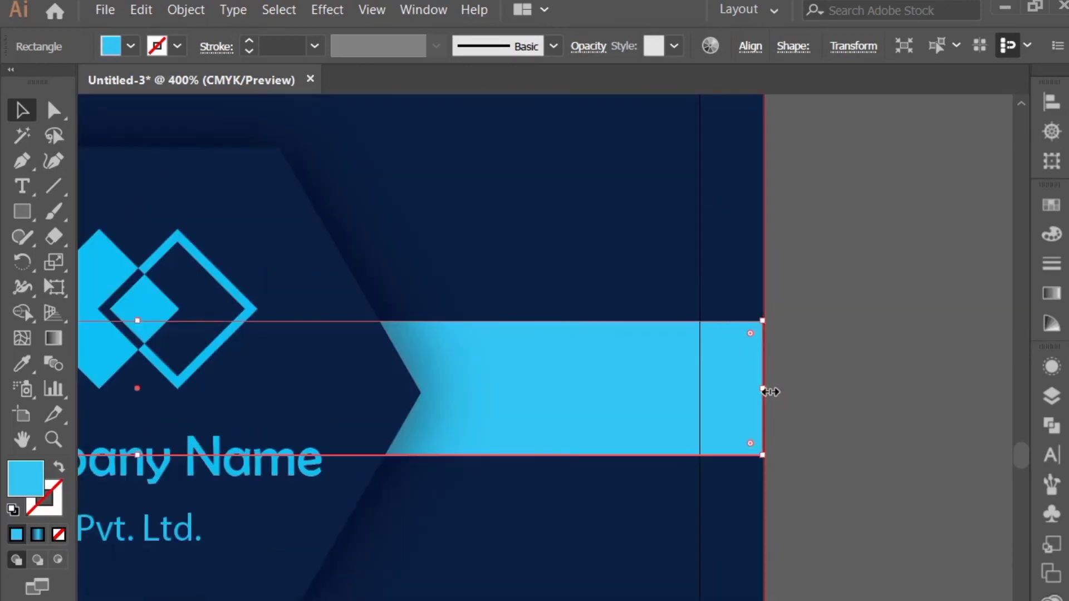
drag(763, 389, 767, 392)
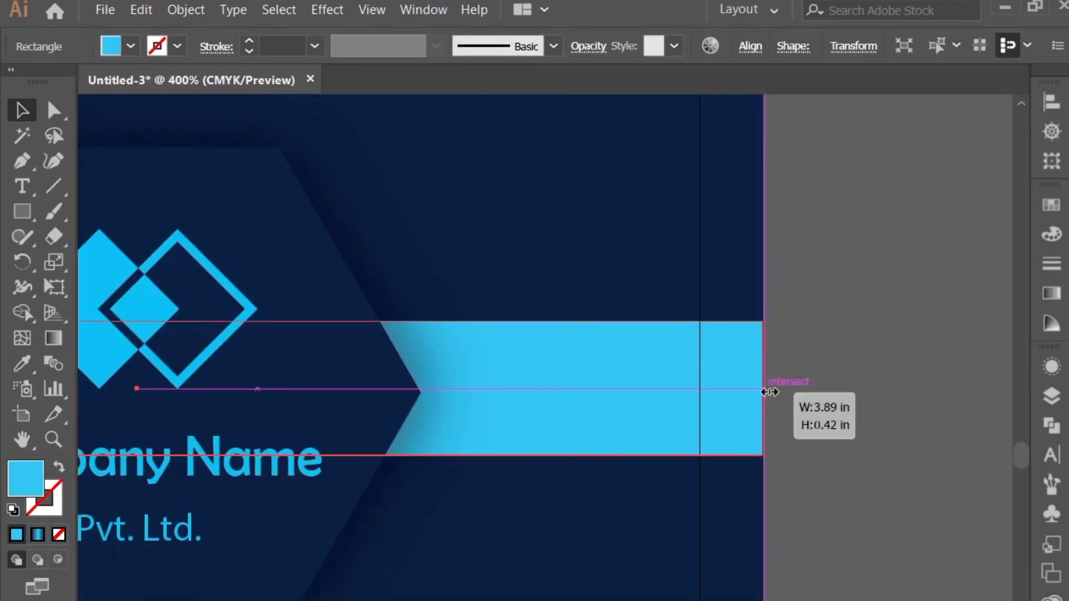
click(804, 408)
Pan and zoom the view over to the front card.
scroll(804, 408, down, 1)
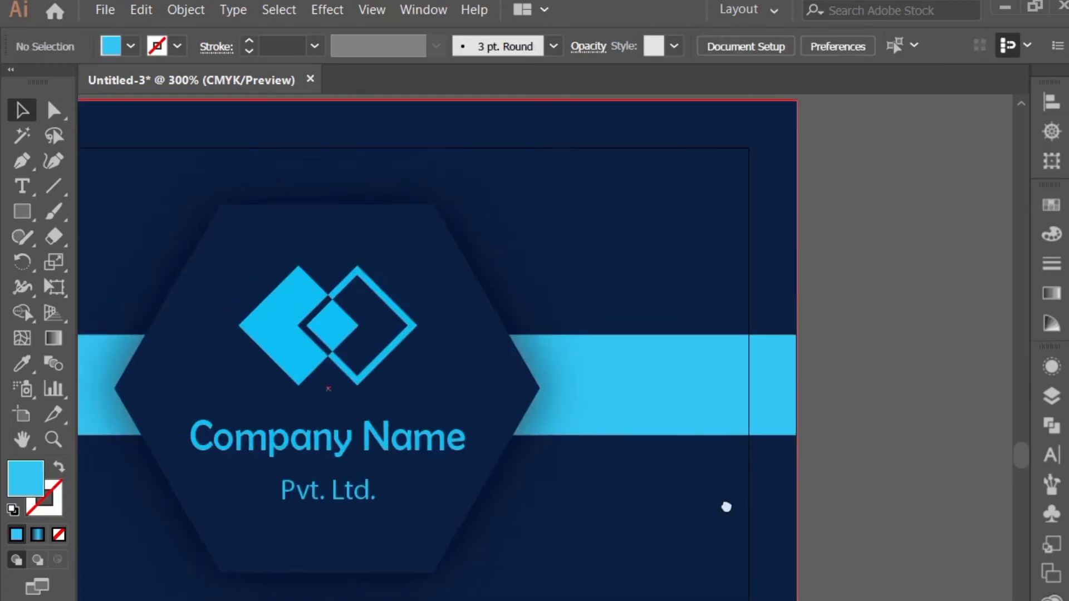
scroll(727, 507, left, 3)
scroll(790, 496, down, 1)
scroll(718, 544, up, 1)
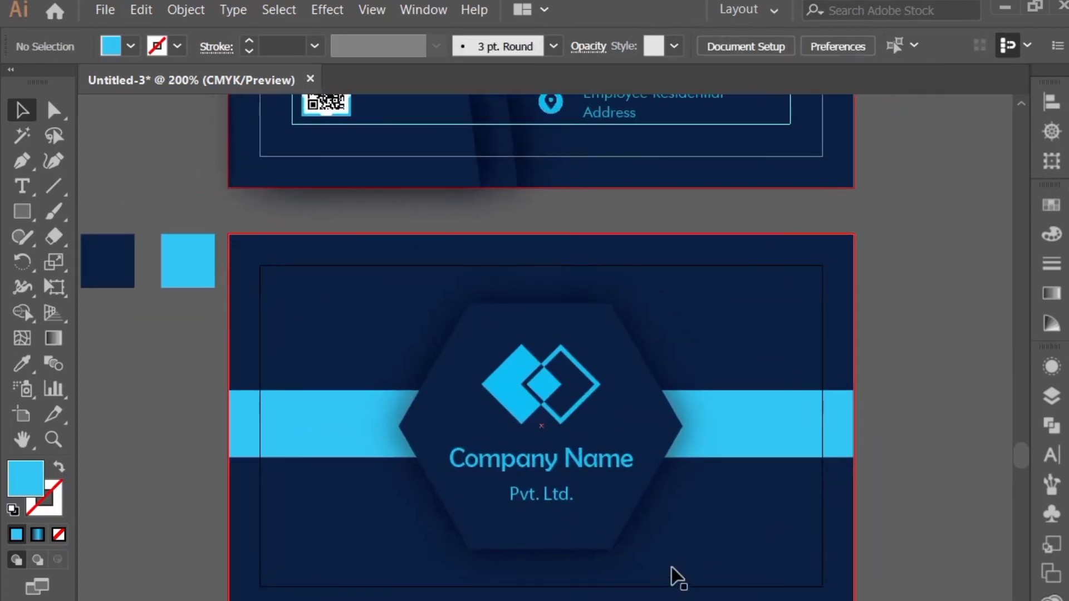
scroll(676, 526, down, 1)
drag(338, 339, 321, 374)
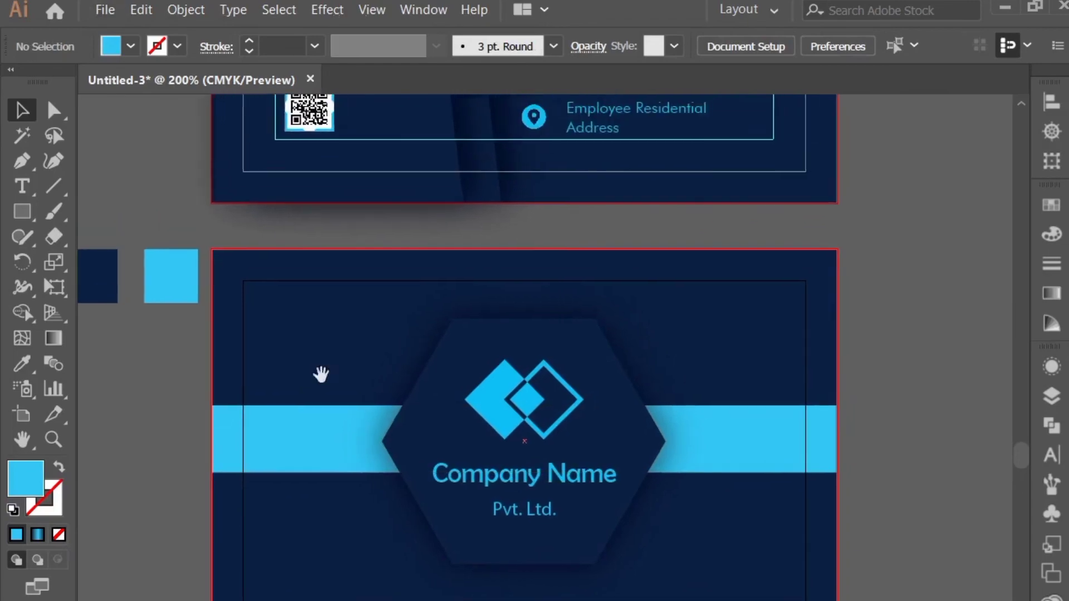
scroll(322, 382, down, 1)
scroll(389, 353, down, 1)
drag(389, 353, 406, 406)
scroll(412, 402, up, 1)
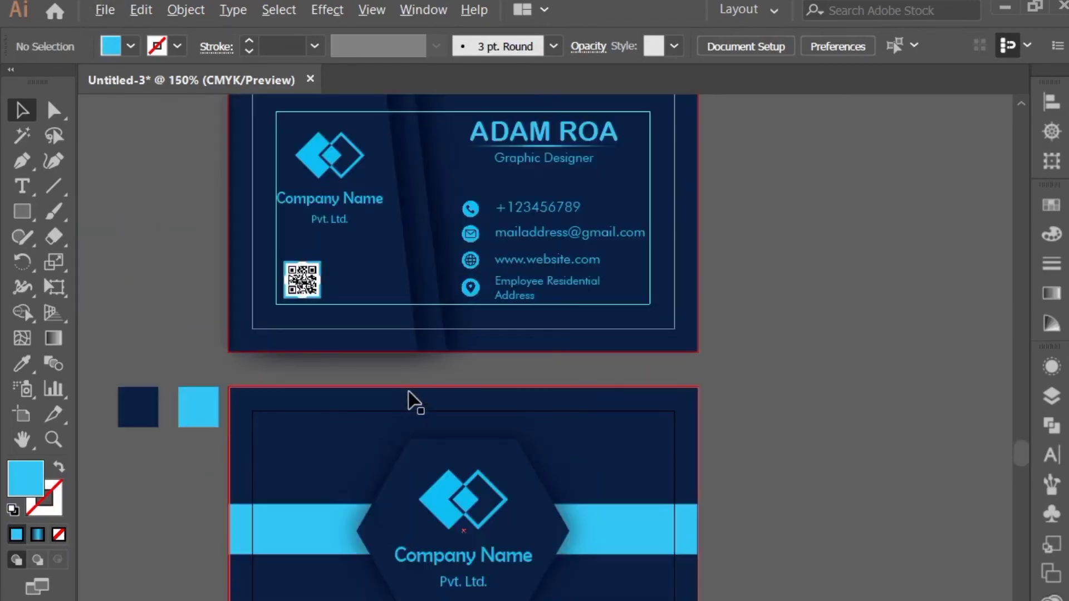
scroll(415, 401, up, 1)
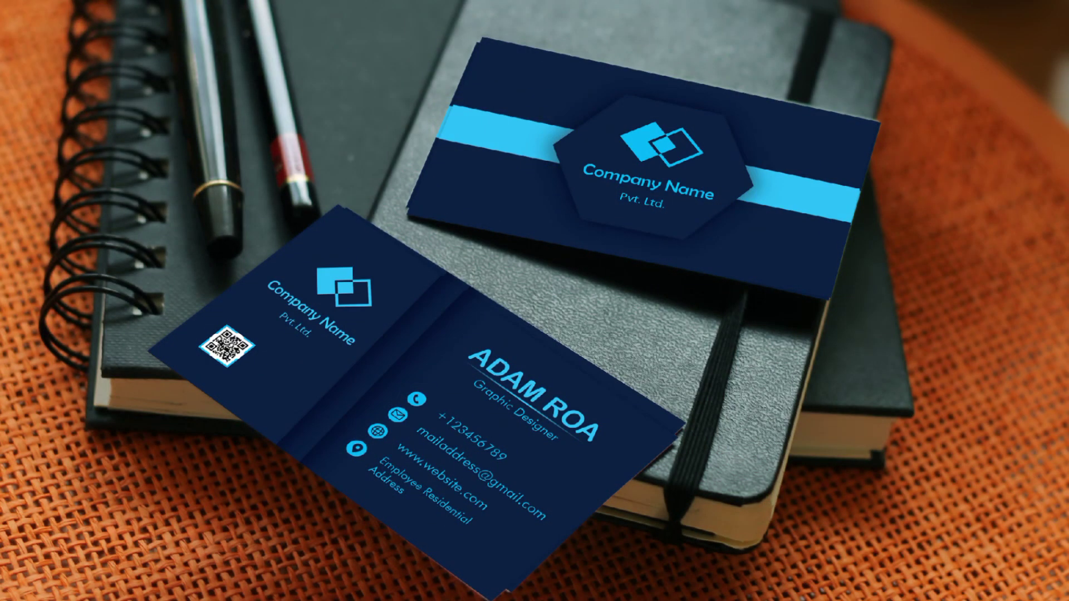